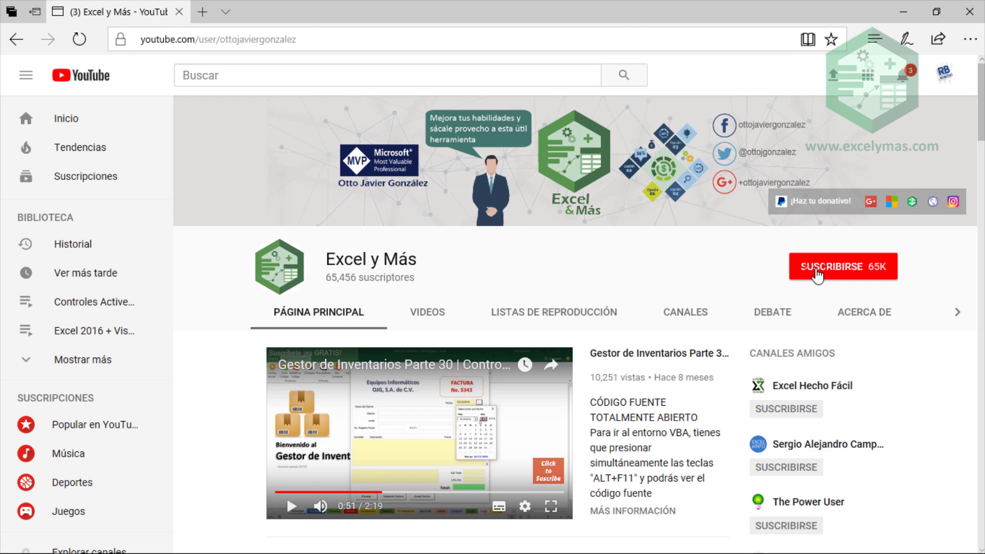
Subscribe to the Excel y Más channel with all notifications turned on.
{"action": "left_click", "coordinate": [817, 272]}
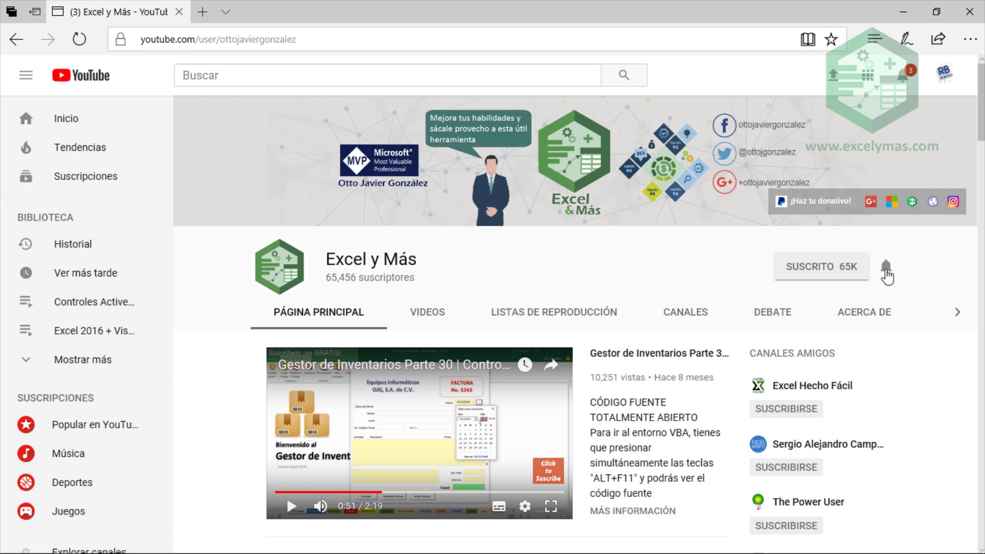
{"action": "left_click", "coordinate": [887, 268]}
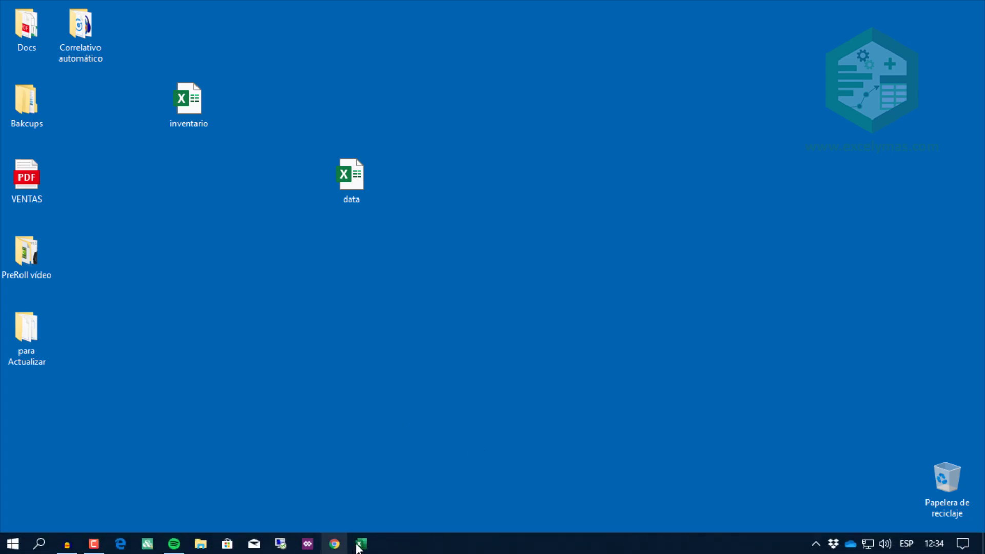
Start a blank Excel workbook and save it on the desktop as macro-enabled Libro1.
{"action": "left_click", "coordinate": [358, 546]}
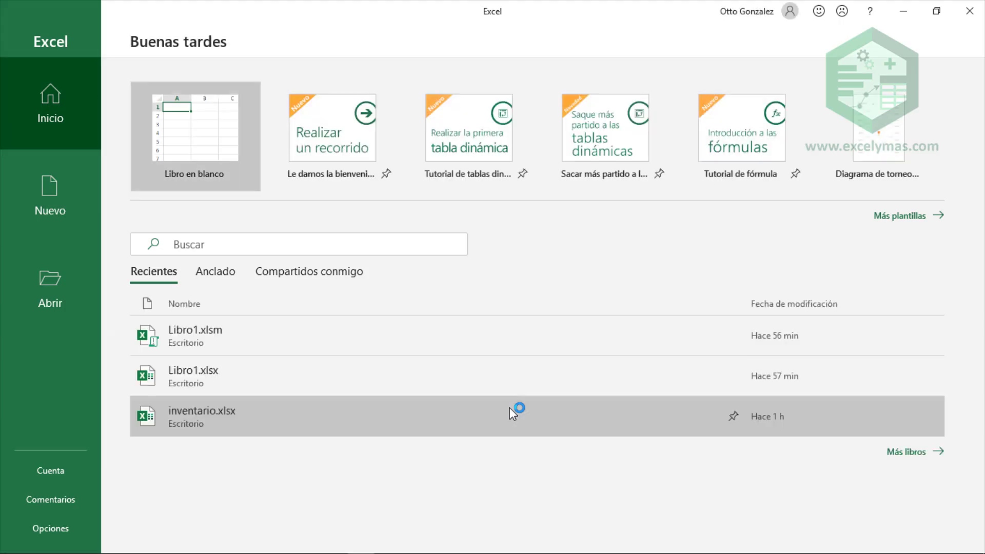
{"action": "left_click", "coordinate": [200, 115]}
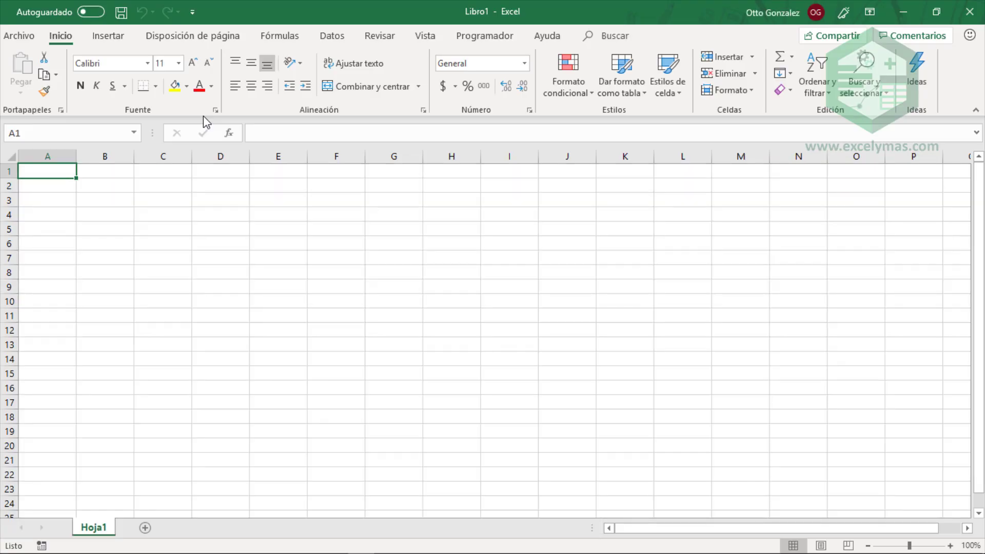
{"action": "left_click", "coordinate": [18, 35]}
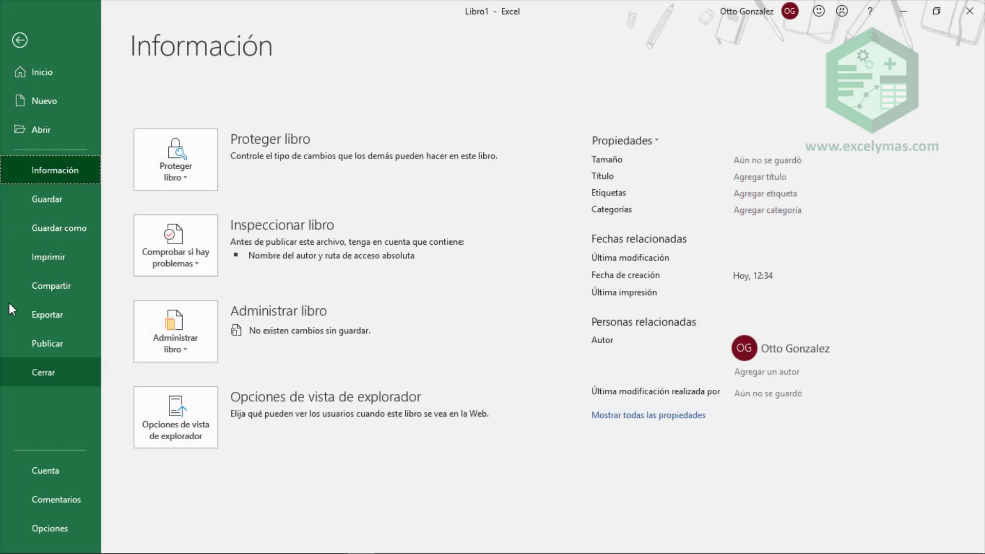
{"action": "left_click", "coordinate": [50, 225]}
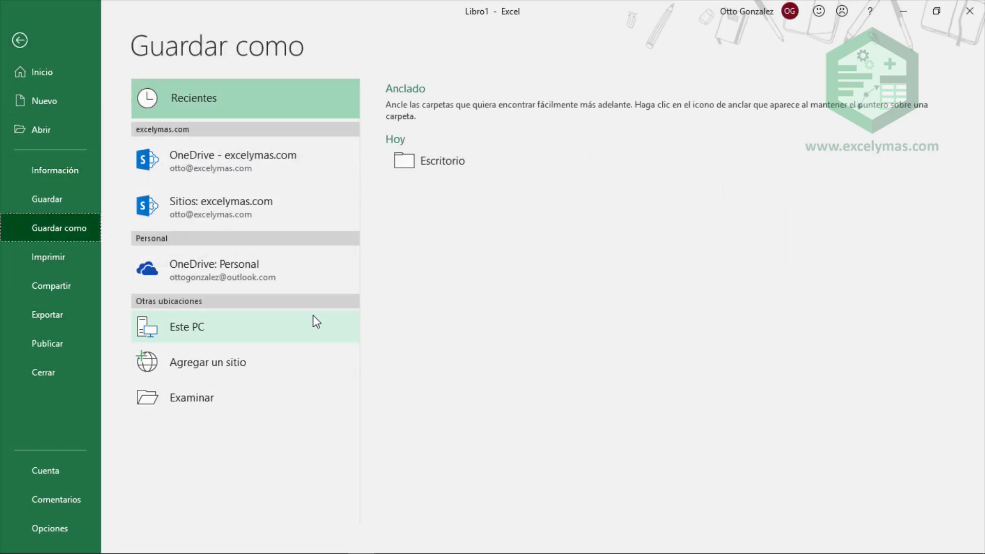
{"action": "left_click", "coordinate": [430, 162]}
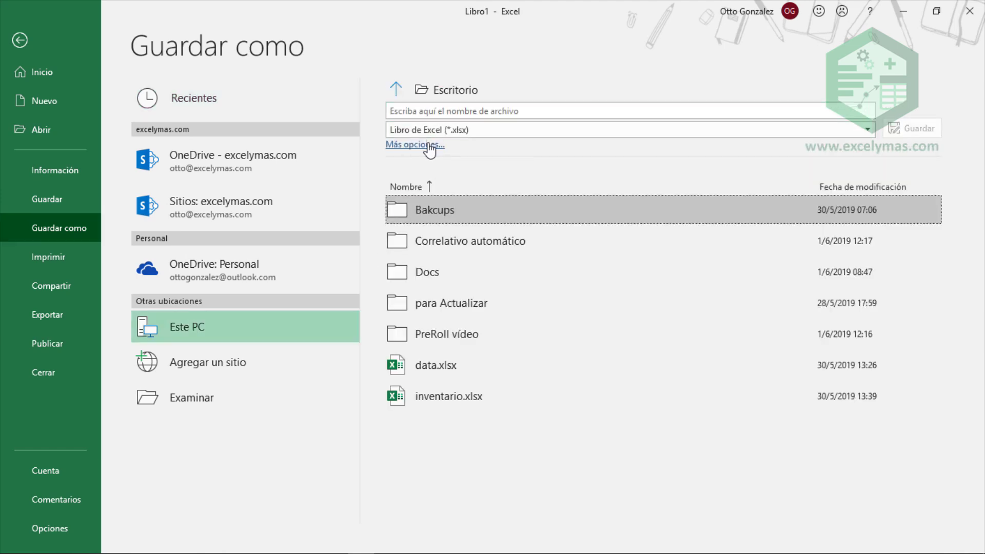
{"action": "left_click", "coordinate": [426, 145]}
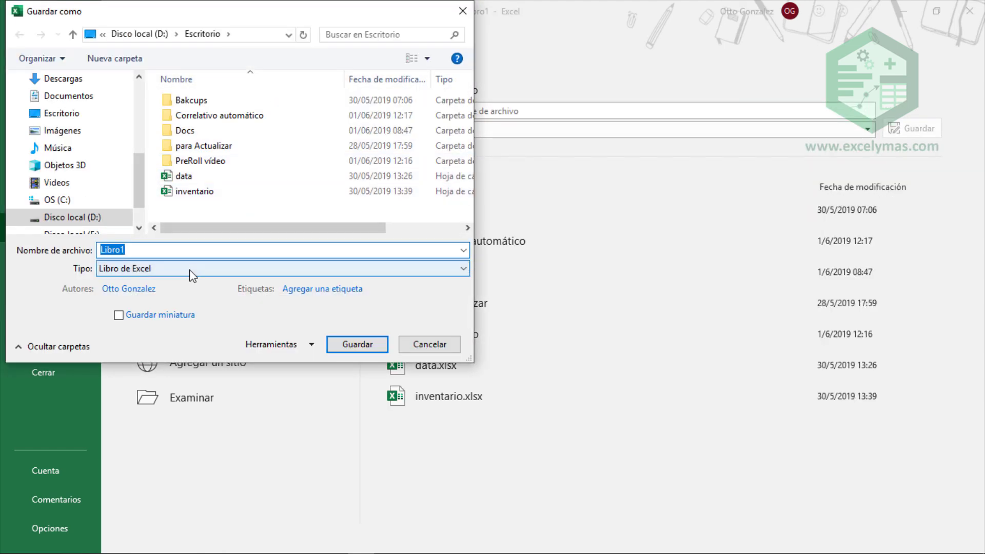
{"action": "left_click", "coordinate": [194, 272]}
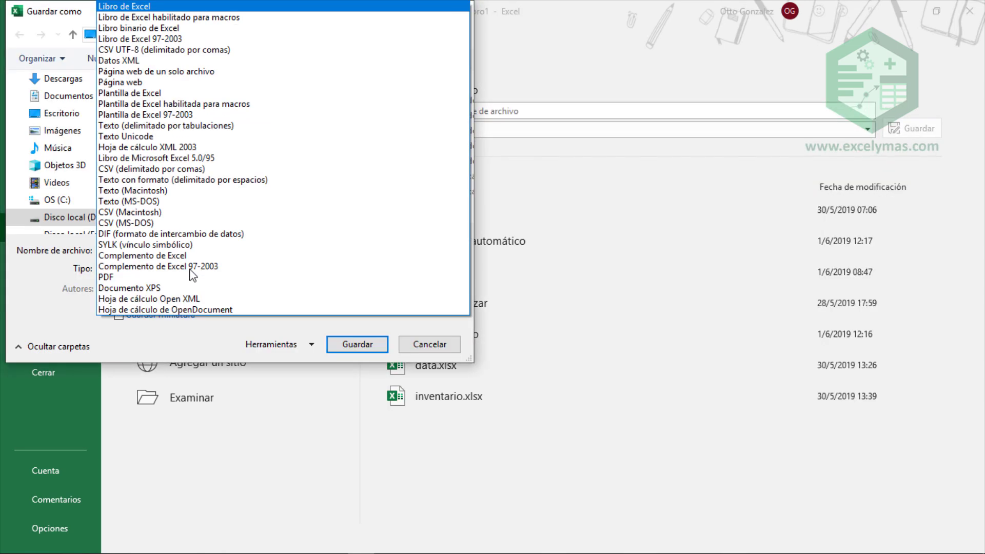
{"action": "left_click", "coordinate": [153, 18]}
{"action": "double_click", "coordinate": [153, 250]}
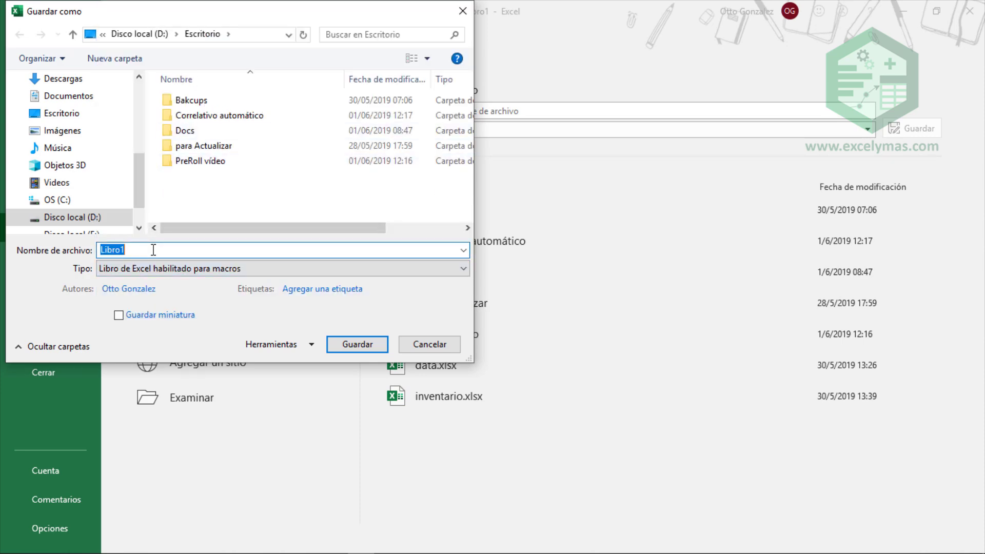
{"action": "left_click", "coordinate": [343, 346]}
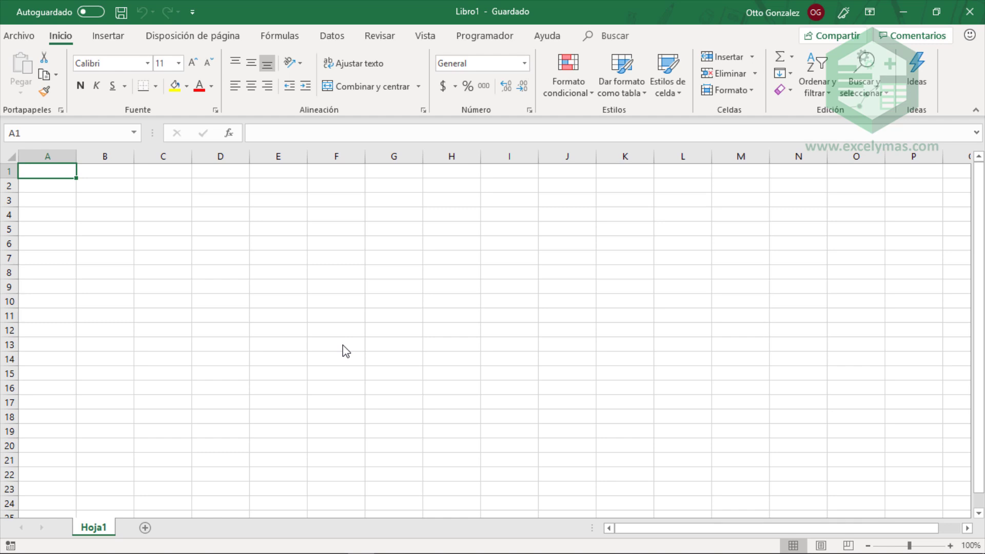
Enter the headers Id_Cliente in A1 and Nombre de Cliente in B1.
{"action": "type", "text": "Id_"}
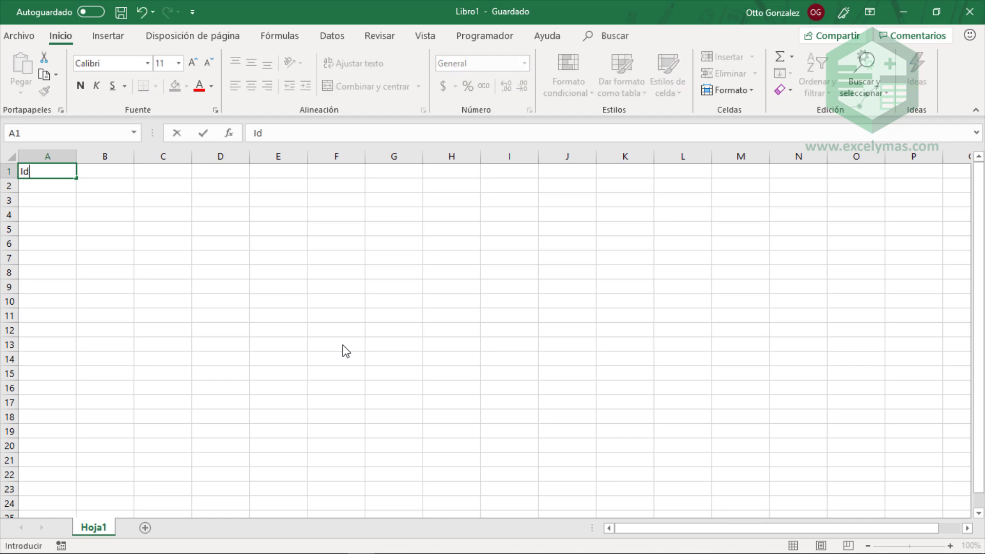
{"action": "type", "text": "Cliente"}
{"action": "key", "text": "Tab"}
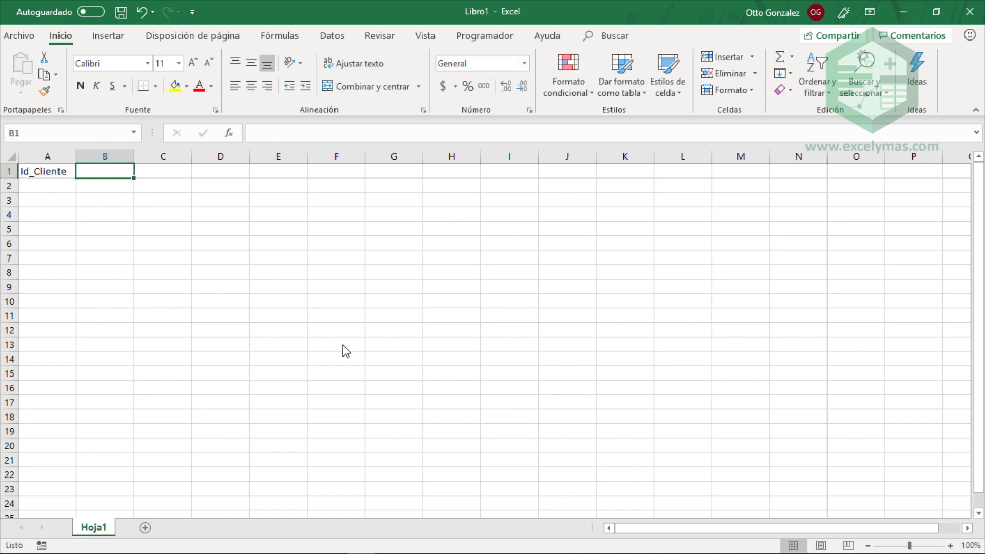
{"action": "type", "text": "Nombre"}
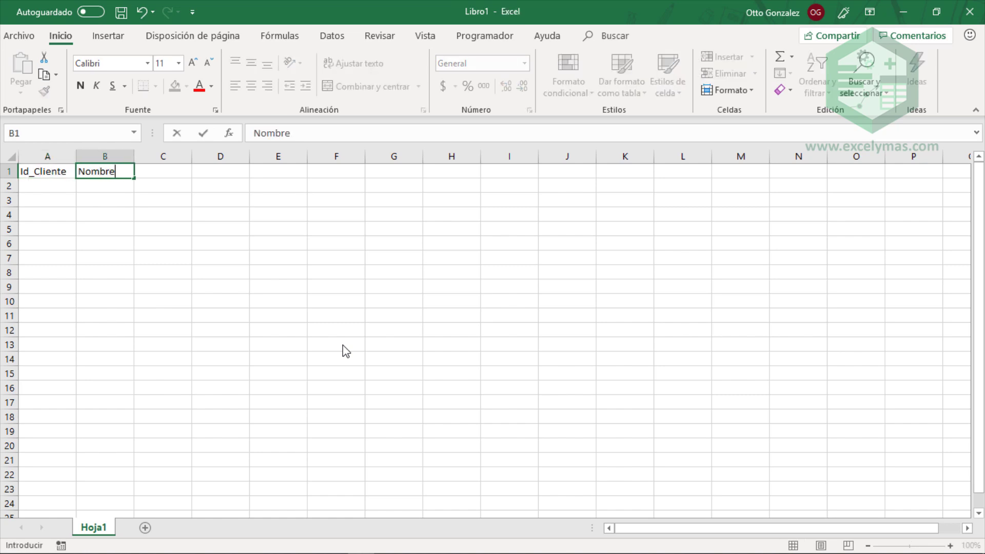
{"action": "type", "text": " de Cliente"}
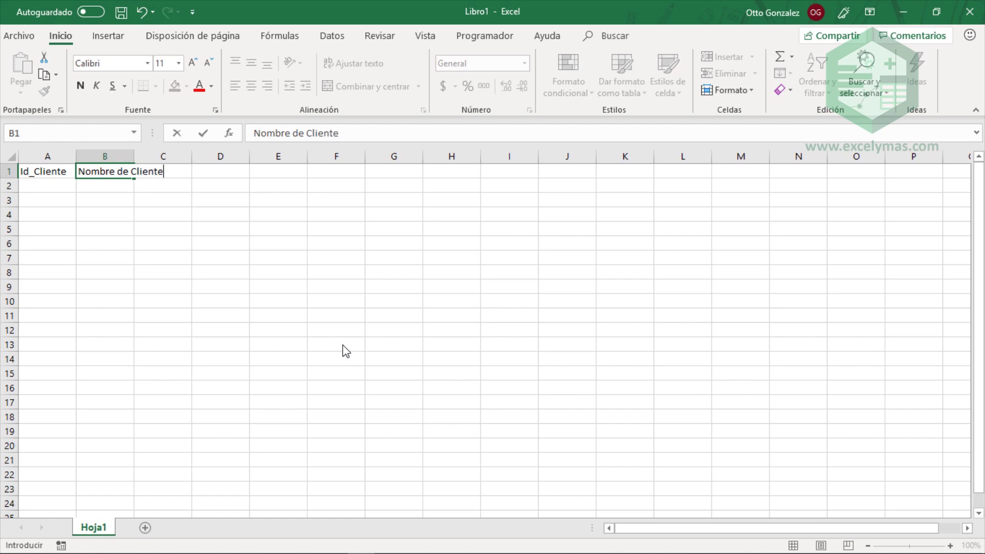
{"action": "key", "text": "Return"}
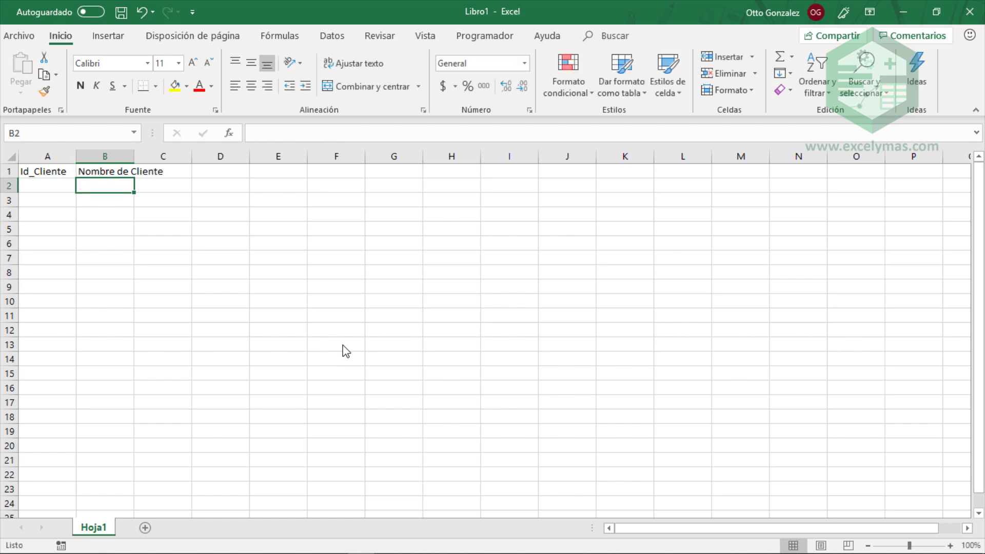
{"action": "key", "text": "Left"}
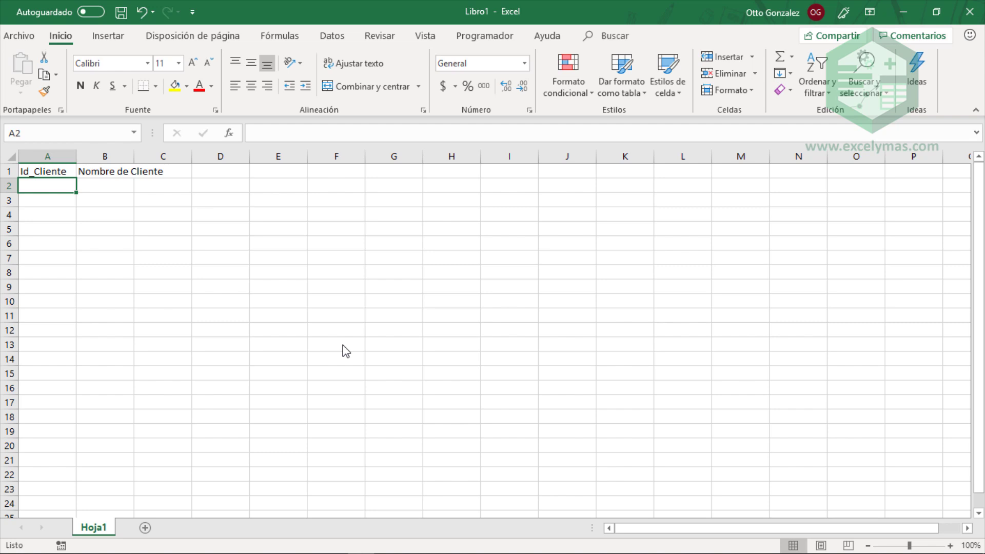
Open the VBA editor from the Programador tab and insert a new UserForm1.
{"action": "left_click", "coordinate": [473, 38]}
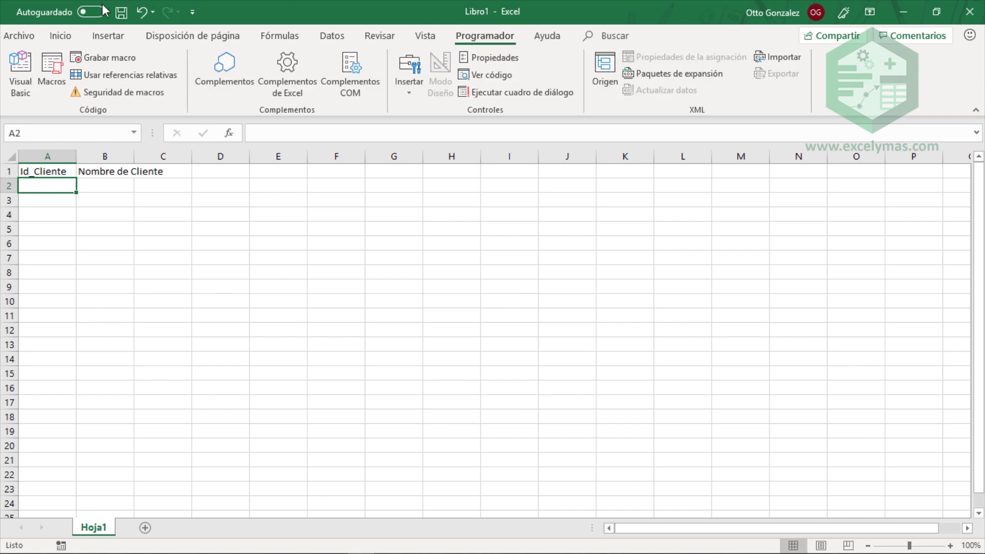
{"action": "left_click", "coordinate": [15, 72]}
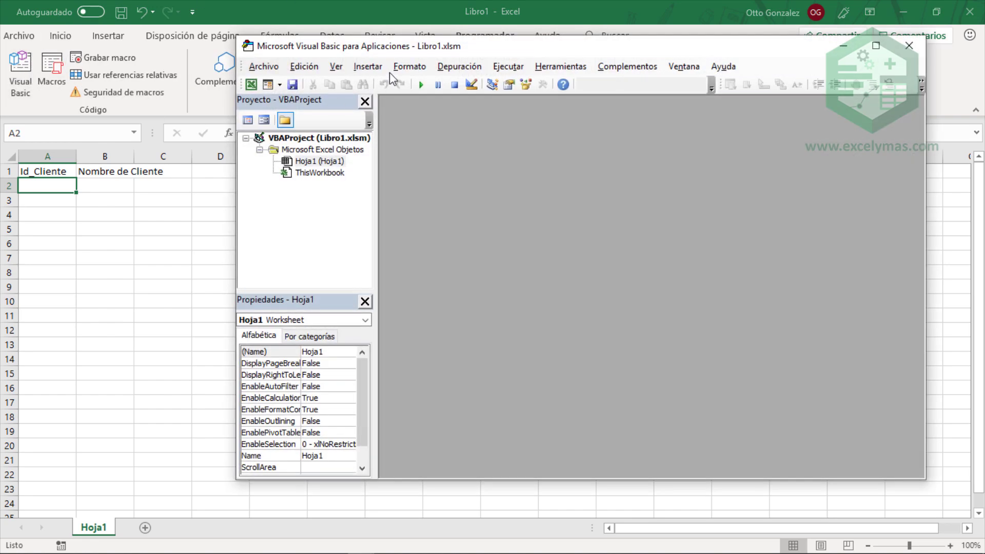
{"action": "left_click", "coordinate": [366, 69]}
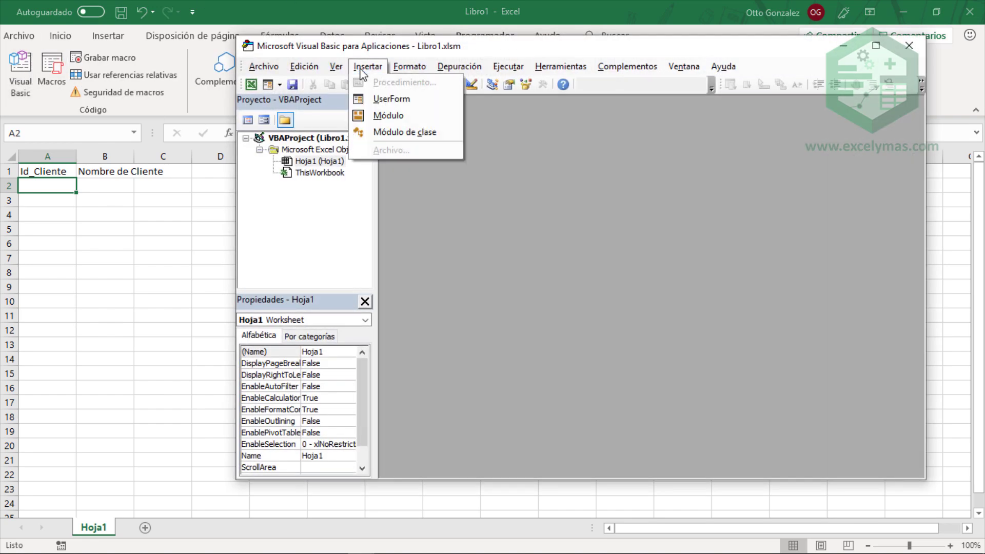
{"action": "left_click", "coordinate": [367, 98]}
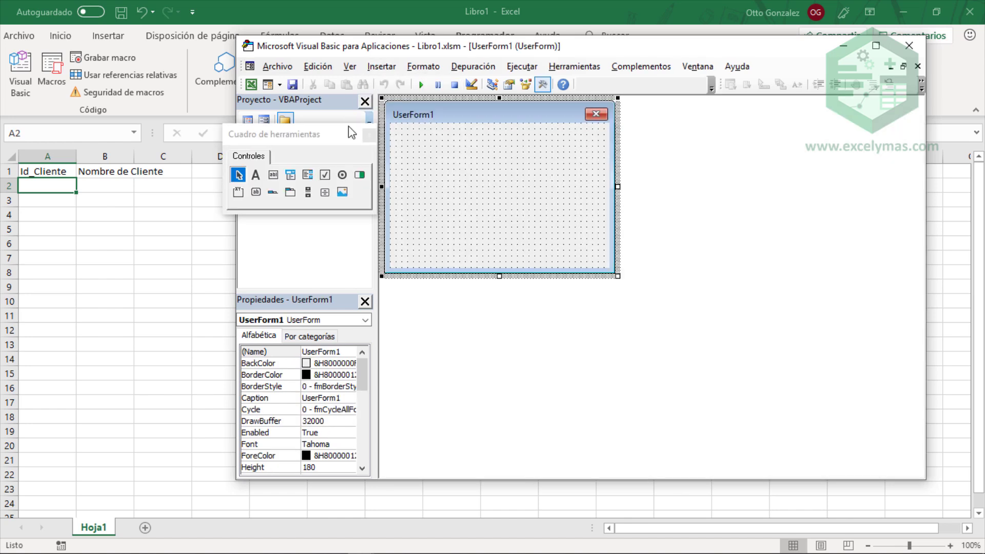
{"action": "left_click_drag", "start_coordinate": [317, 140], "coordinate": [243, 114]}
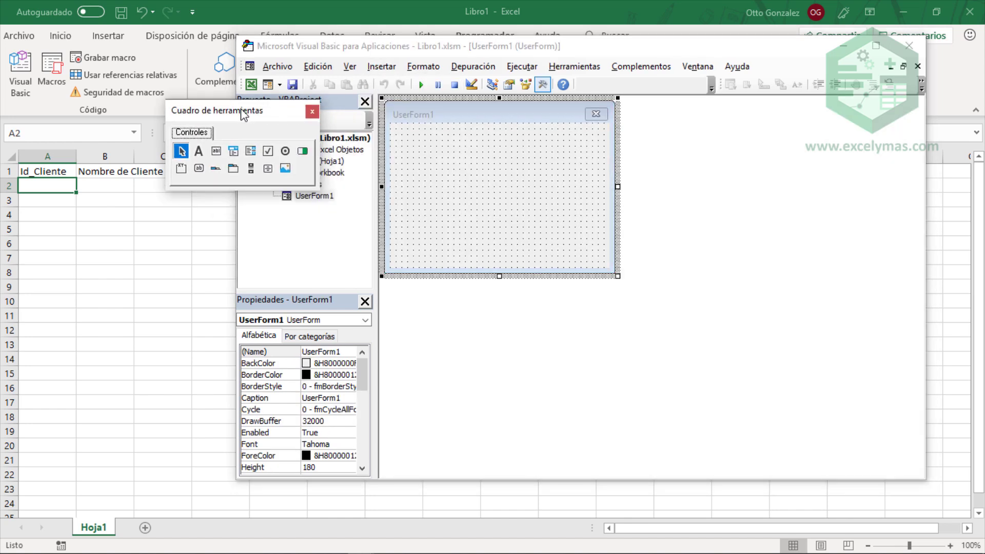
Place a label, a text box and two command buttons on UserForm1.
{"action": "left_click", "coordinate": [199, 150]}
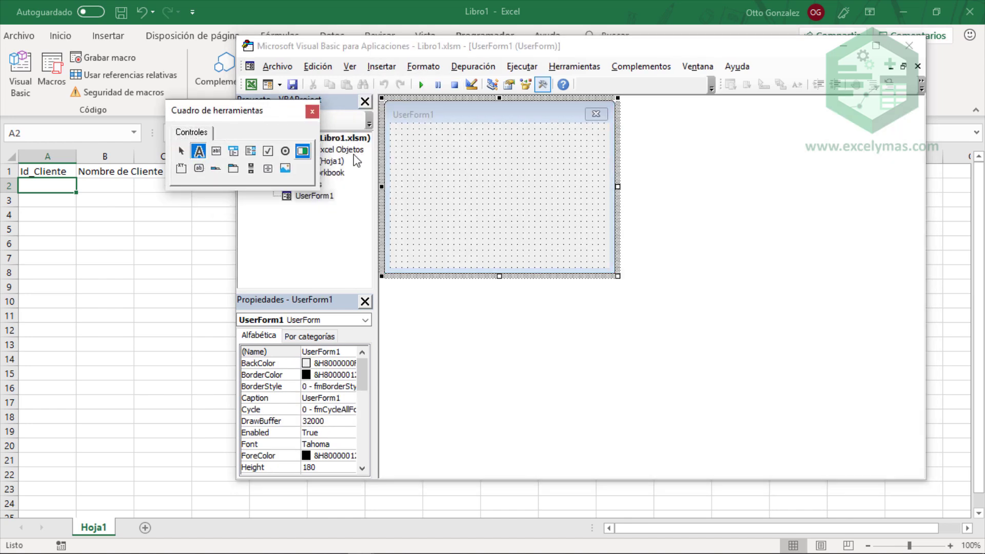
{"action": "left_click", "coordinate": [405, 144]}
{"action": "left_click", "coordinate": [216, 151]}
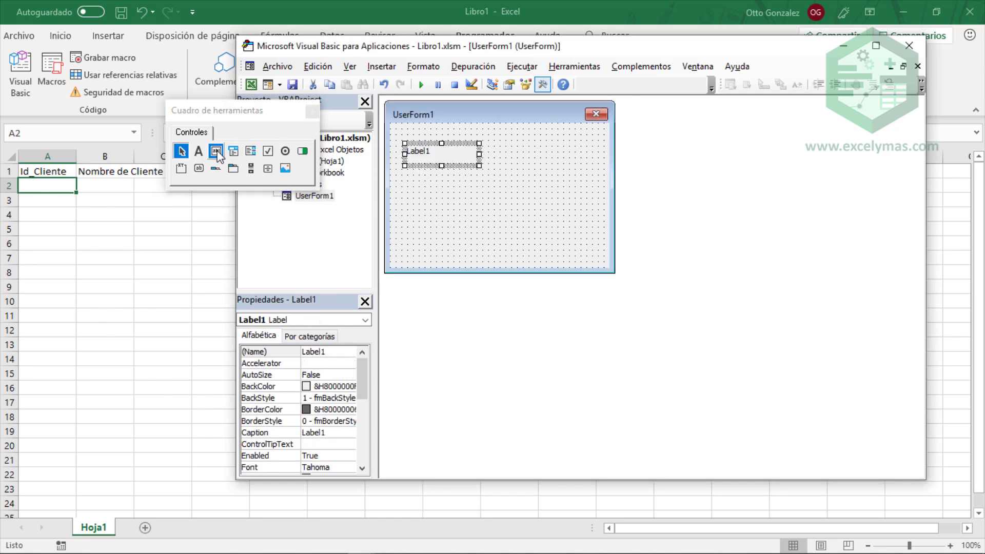
{"action": "left_click", "coordinate": [505, 151]}
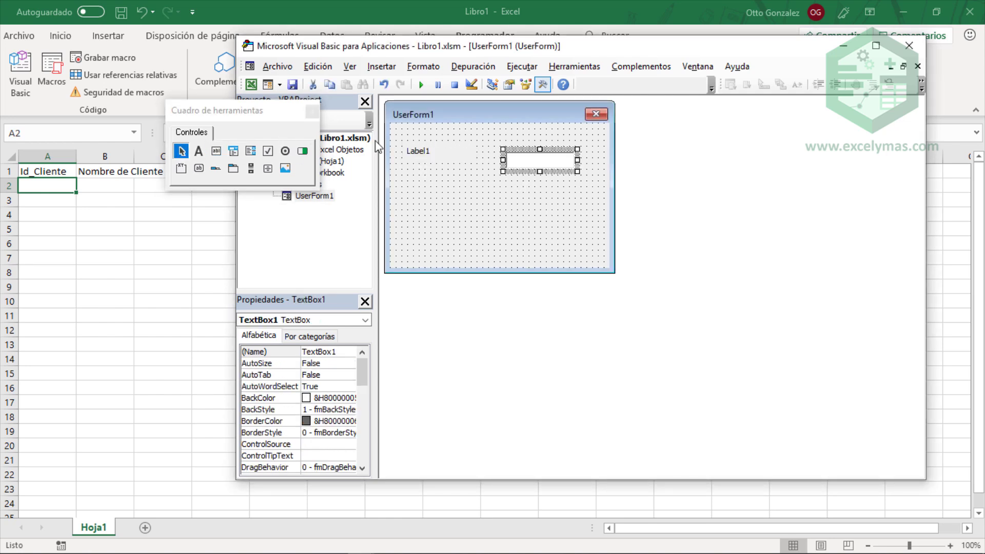
{"action": "left_click", "coordinate": [199, 168]}
{"action": "left_click", "coordinate": [417, 202]}
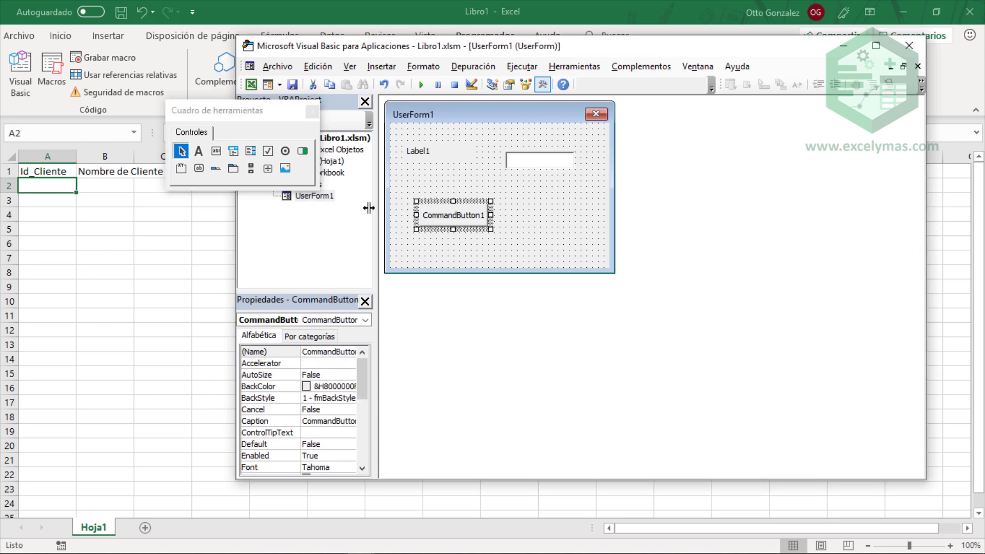
{"action": "left_click", "coordinate": [198, 168]}
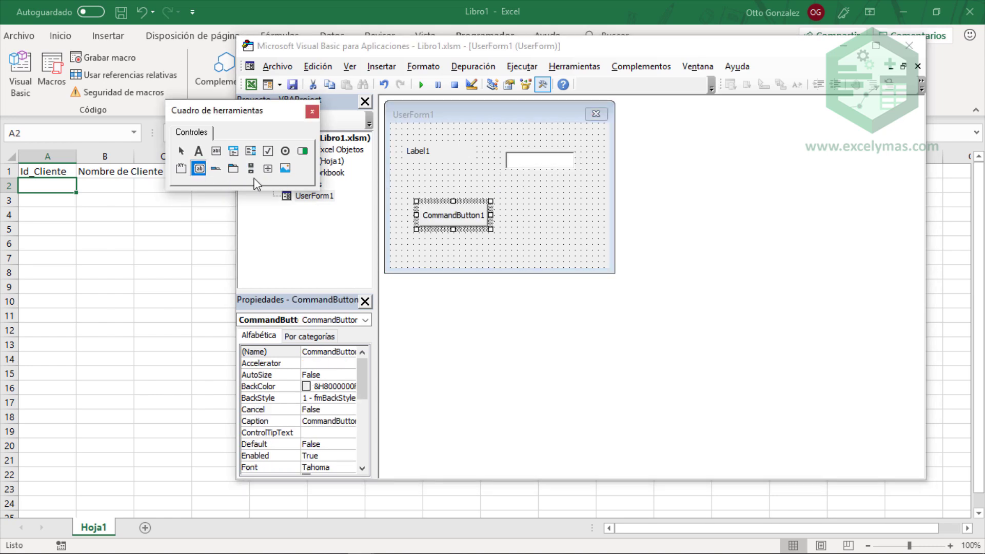
{"action": "left_click", "coordinate": [515, 207]}
Close the Toolbox and widen UserForm1 to the right.
{"action": "left_click", "coordinate": [312, 111]}
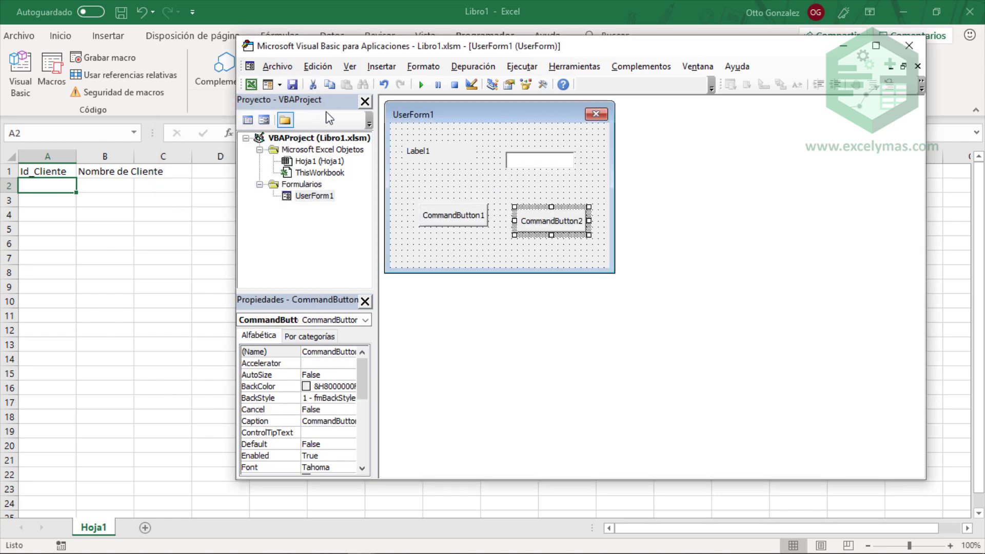
{"action": "left_click", "coordinate": [602, 183]}
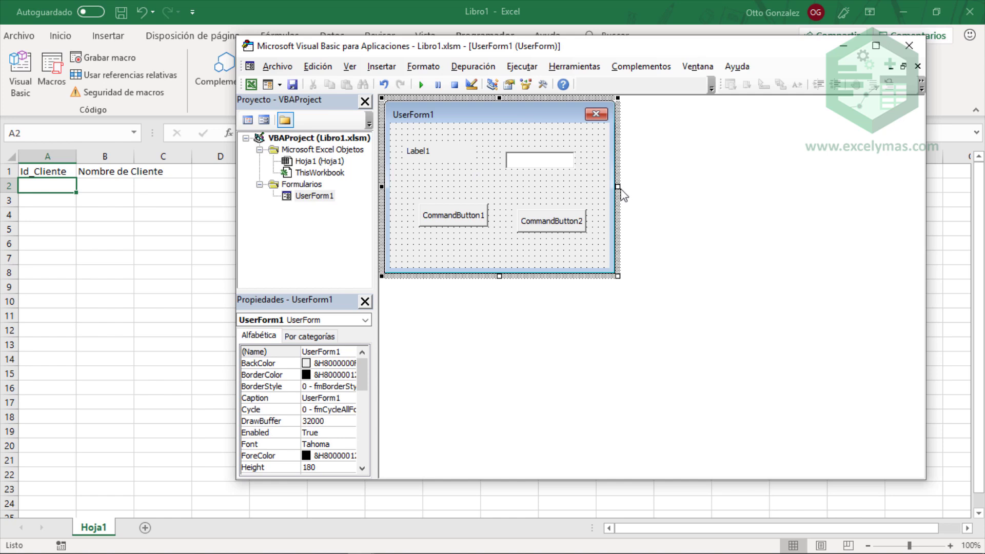
{"action": "left_click_drag", "start_coordinate": [620, 187], "coordinate": [727, 188]}
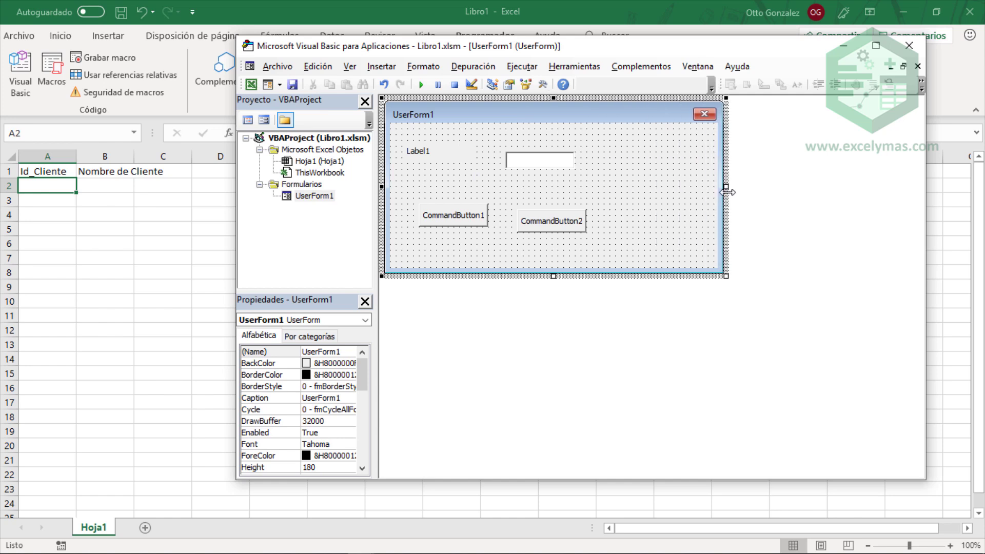
Caption the label 'Nombre:' with AutoSize, reposition it, and widen the text box beside it.
{"action": "left_click", "coordinate": [429, 152]}
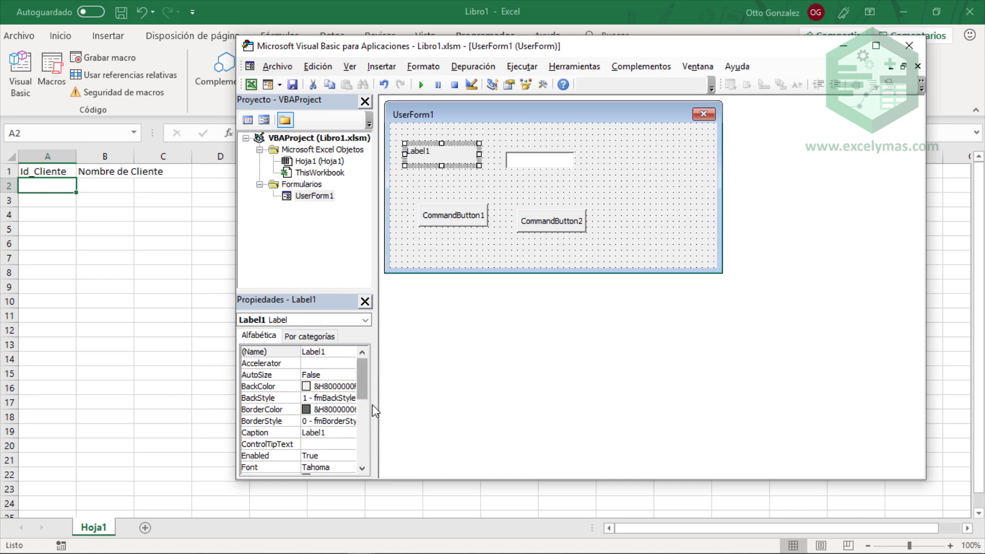
{"action": "left_click", "coordinate": [285, 432]}
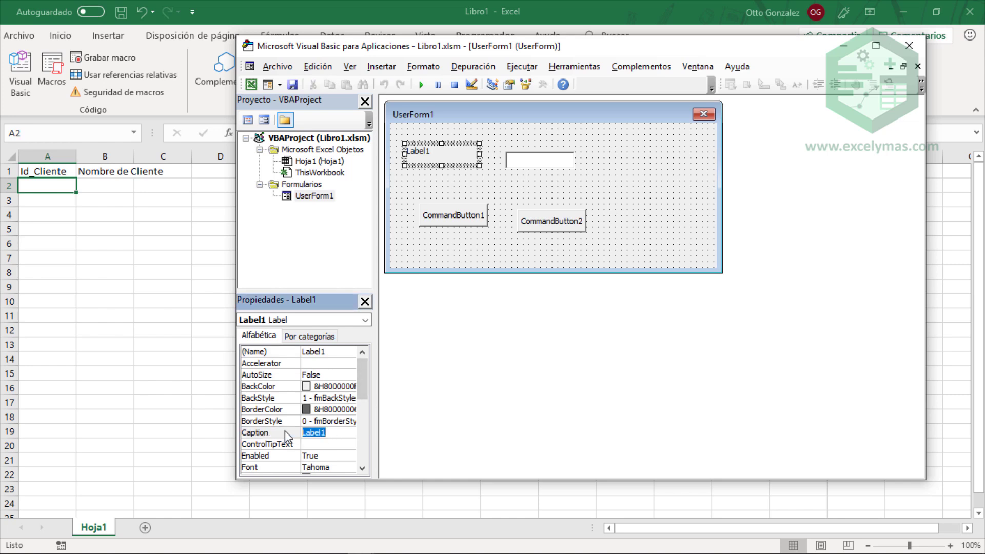
{"action": "type", "text": "Nombre:"}
{"action": "key", "text": "Return"}
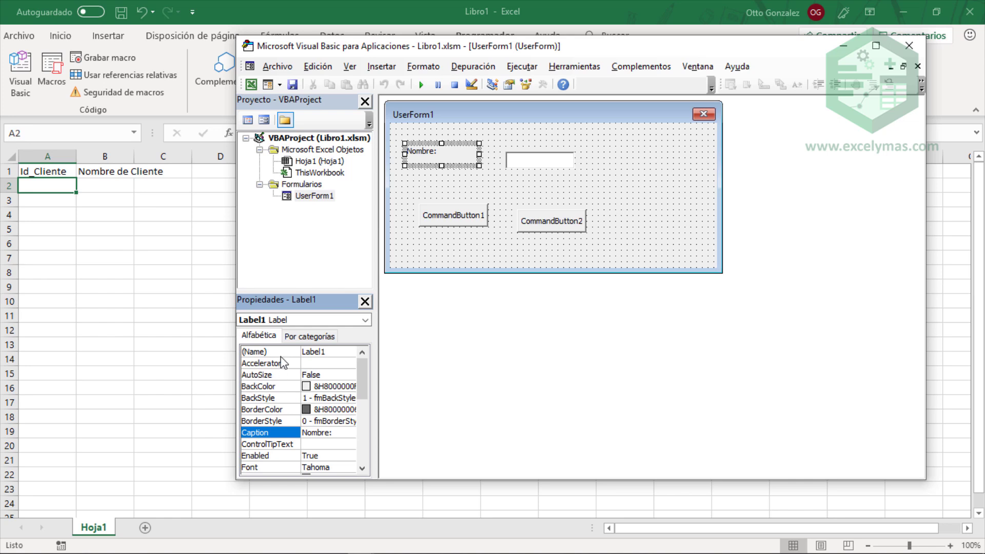
{"action": "left_click", "coordinate": [284, 352]}
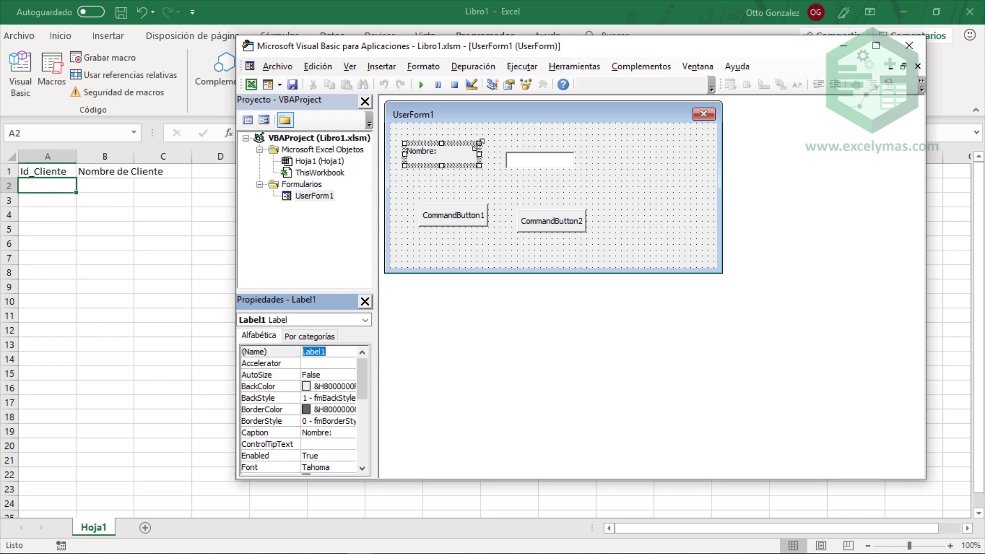
{"action": "double_click", "coordinate": [285, 375]}
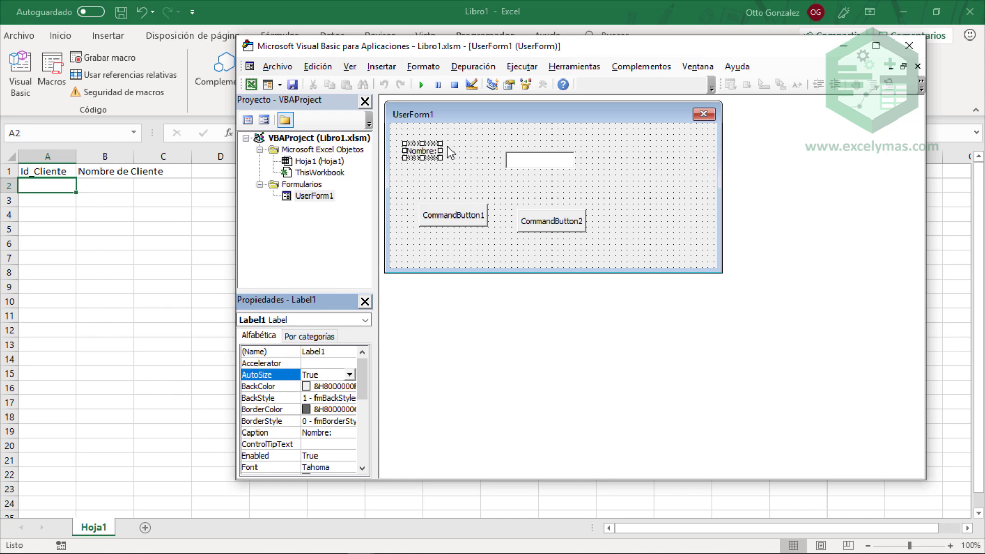
{"action": "left_click_drag", "start_coordinate": [423, 153], "coordinate": [441, 159]}
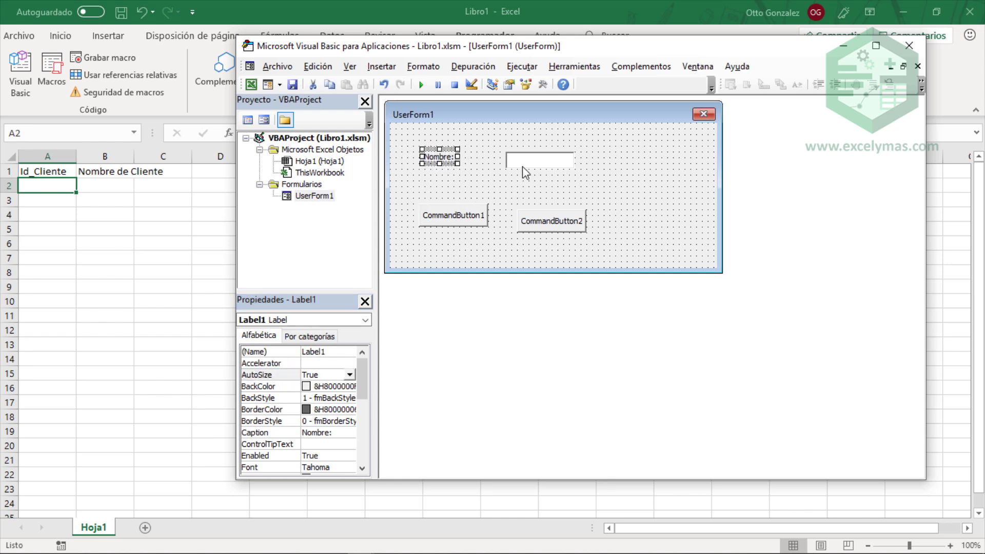
{"action": "mouse_move", "coordinate": [523, 166]}
{"action": "left_mouse_down"}
{"action": "mouse_move", "coordinate": [488, 162]}
{"action": "mouse_move", "coordinate": [675, 166]}
{"action": "left_mouse_up"}
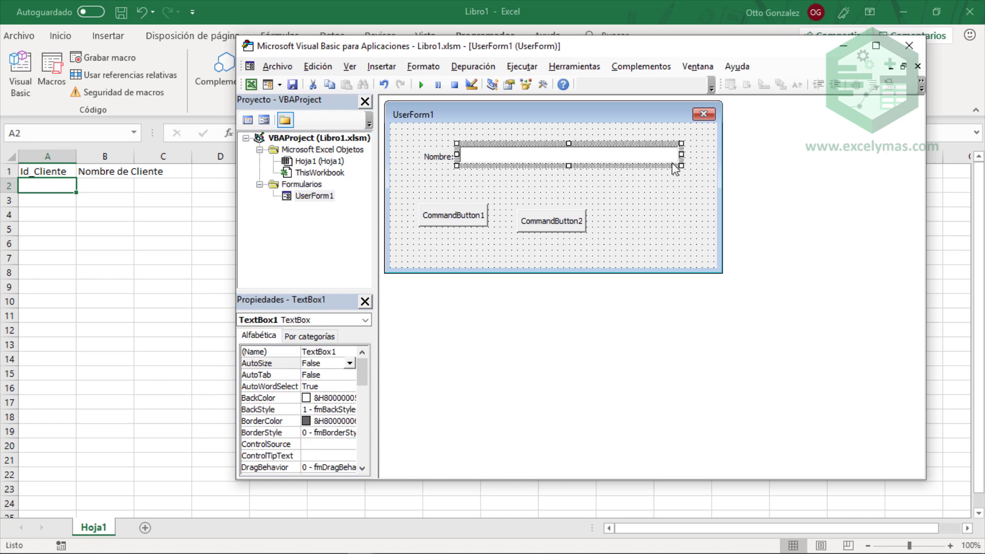
Rename the text box txt_Cliente and the buttons btn_Registrar and btn_Salir.
{"action": "left_click", "coordinate": [281, 353]}
{"action": "type", "text": "txt"}
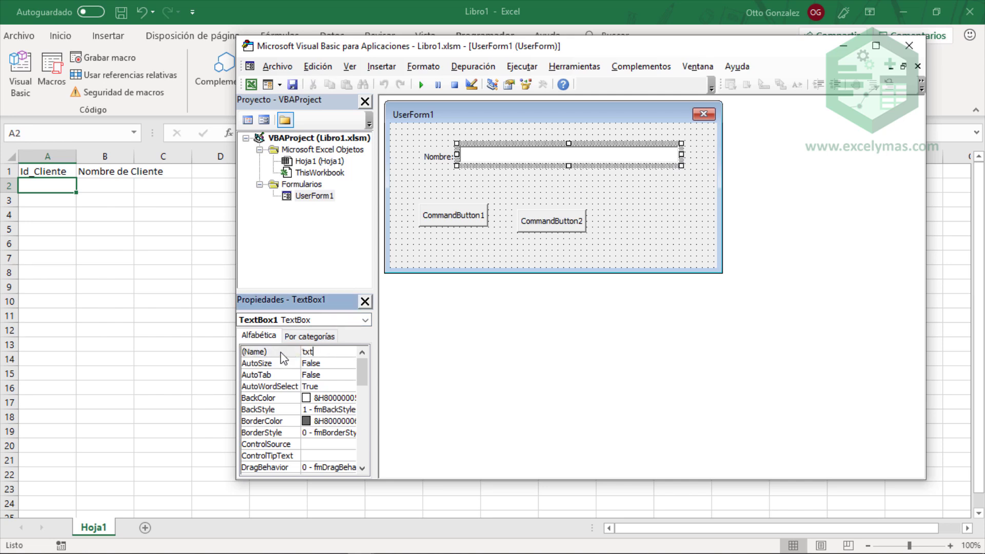
{"action": "type", "text": "_Clien"}
{"action": "type", "text": "te"}
{"action": "key", "text": "Return"}
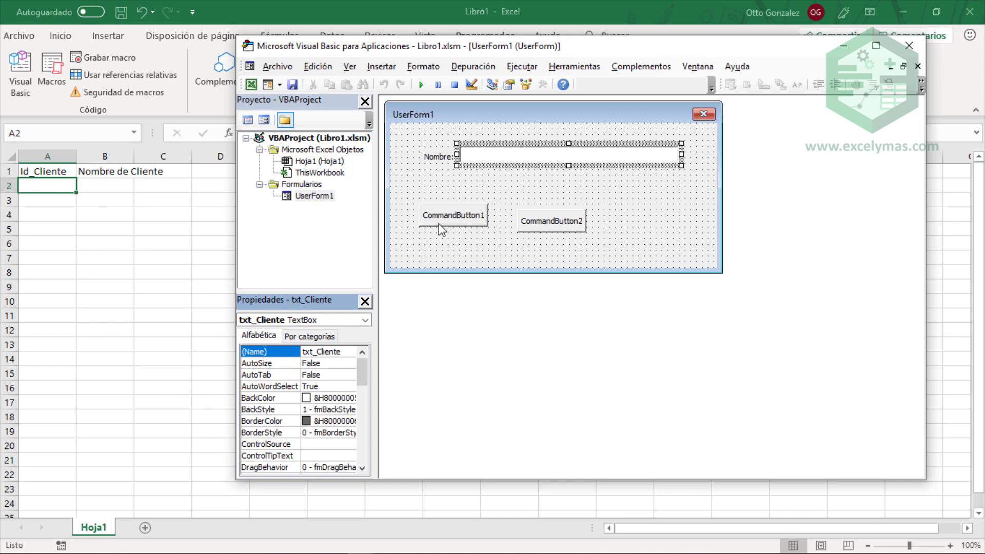
{"action": "left_click", "coordinate": [439, 223]}
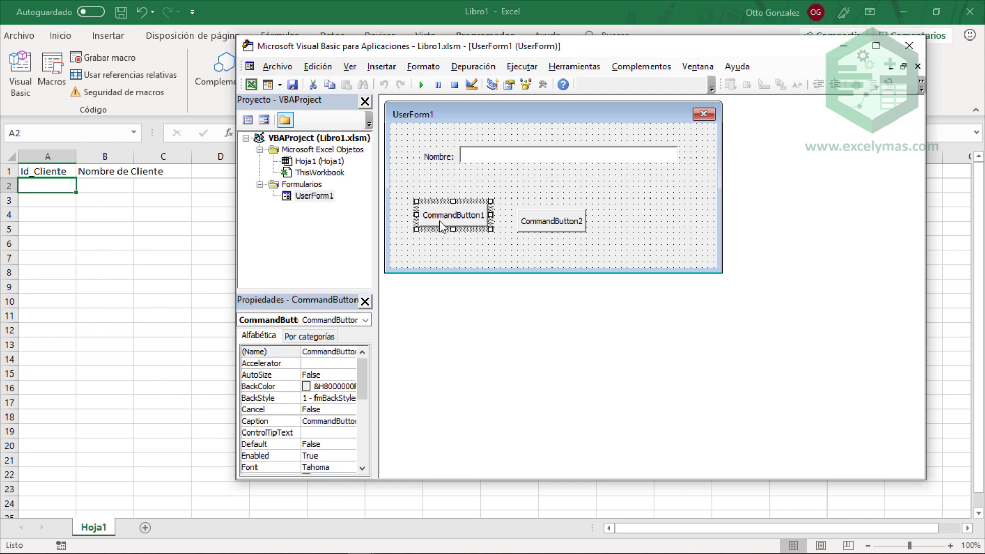
{"action": "left_click", "coordinate": [282, 355]}
{"action": "type", "text": "btn_Reg"}
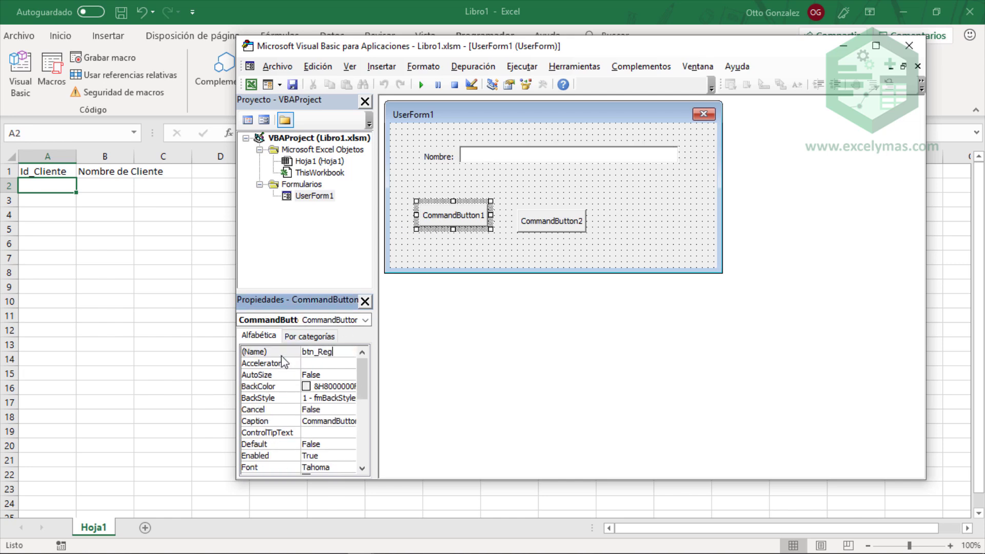
{"action": "type", "text": "istrar"}
{"action": "key", "text": "Return"}
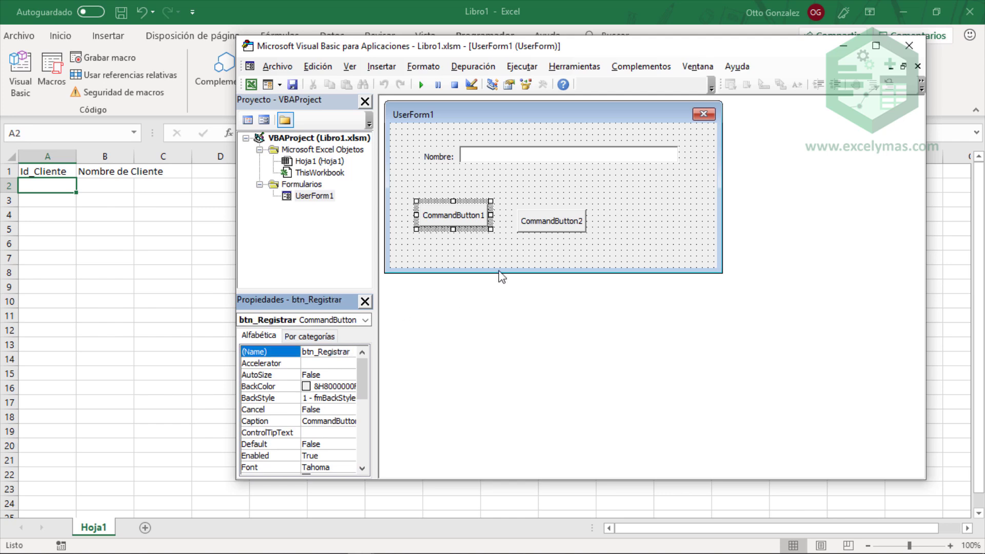
{"action": "left_click", "coordinate": [537, 226]}
{"action": "left_click", "coordinate": [272, 351]}
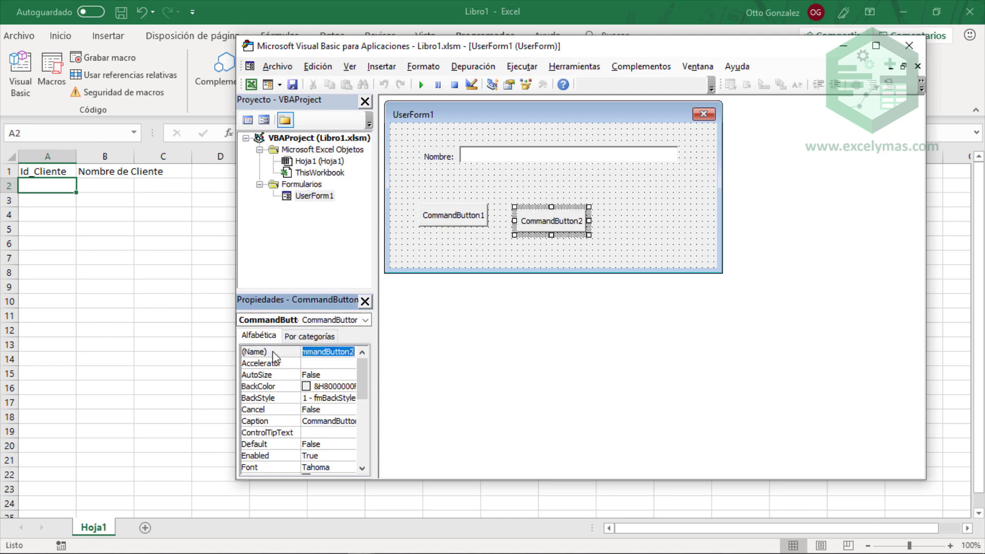
{"action": "type", "text": "btn_Salir"}
{"action": "key", "text": "Return"}
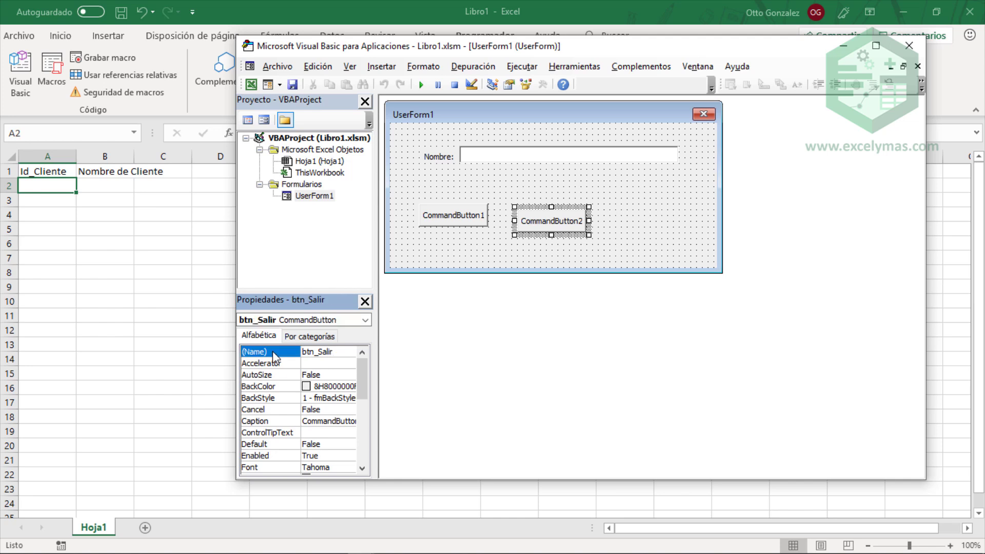
Set the button captions to Registrar and Salir.
{"action": "left_click", "coordinate": [463, 215]}
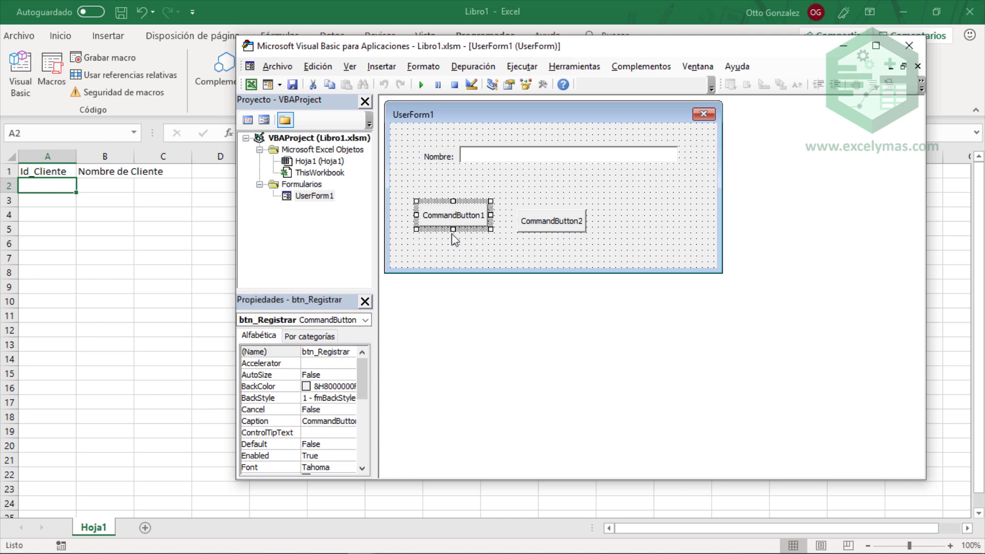
{"action": "left_click", "coordinate": [267, 421]}
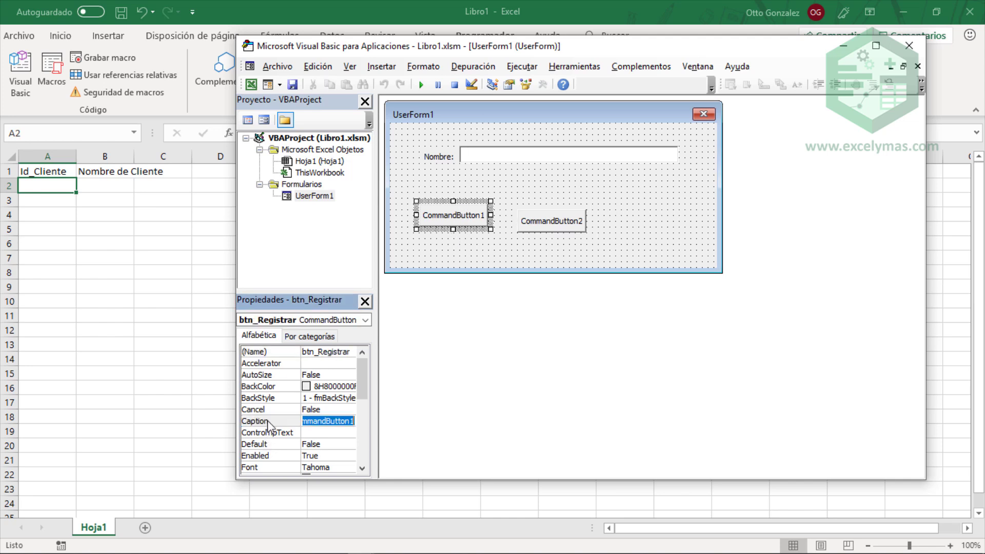
{"action": "type", "text": "Rei"}
{"action": "key", "text": "BackSpace"}
{"action": "type", "text": "g"}
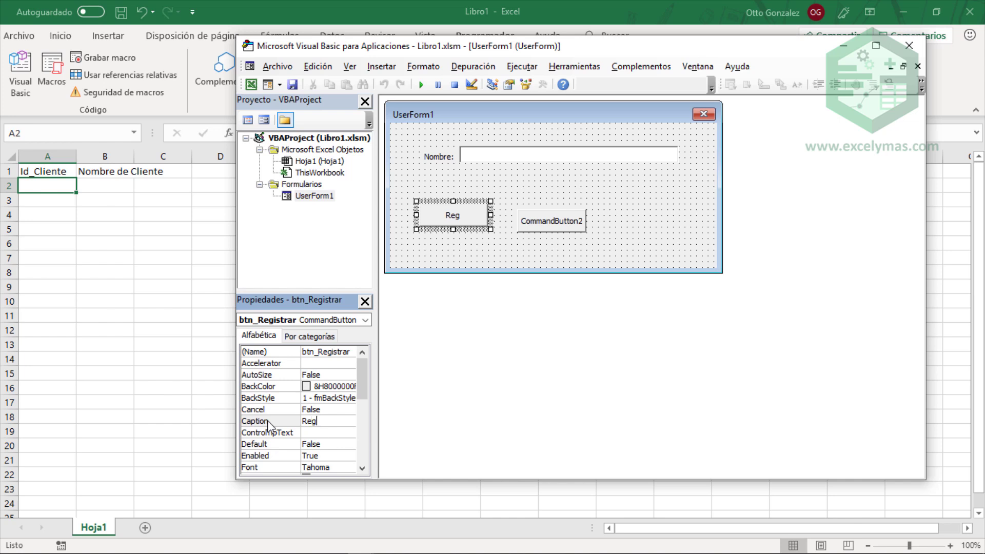
{"action": "type", "text": "istrar"}
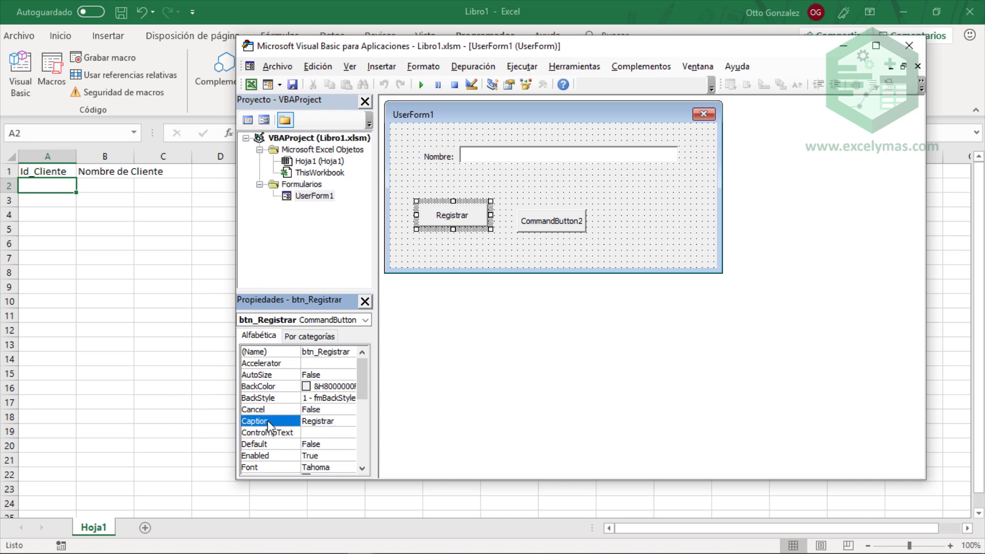
{"action": "left_click", "coordinate": [556, 228]}
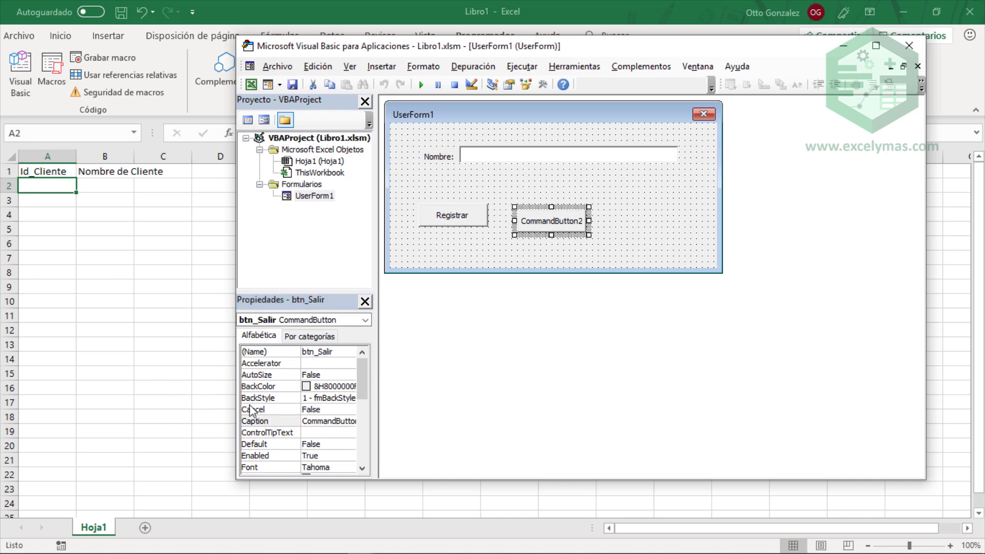
{"action": "left_click", "coordinate": [267, 421]}
{"action": "type", "text": "Salir"}
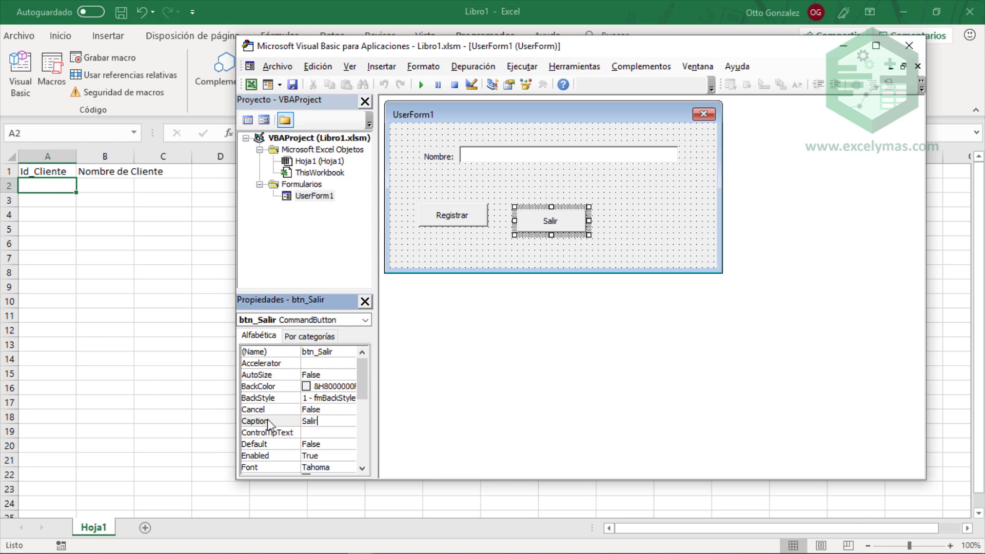
{"action": "key", "text": "Return"}
Place the Registrar and Salir buttons side by side and shrink the form to height 123.75.
{"action": "left_click_drag", "start_coordinate": [552, 218], "coordinate": [644, 184]}
{"action": "mouse_move", "coordinate": [482, 215]}
{"action": "left_mouse_down"}
{"action": "mouse_move", "coordinate": [572, 194]}
{"action": "mouse_move", "coordinate": [557, 185]}
{"action": "left_mouse_up"}
{"action": "left_click", "coordinate": [576, 232]}
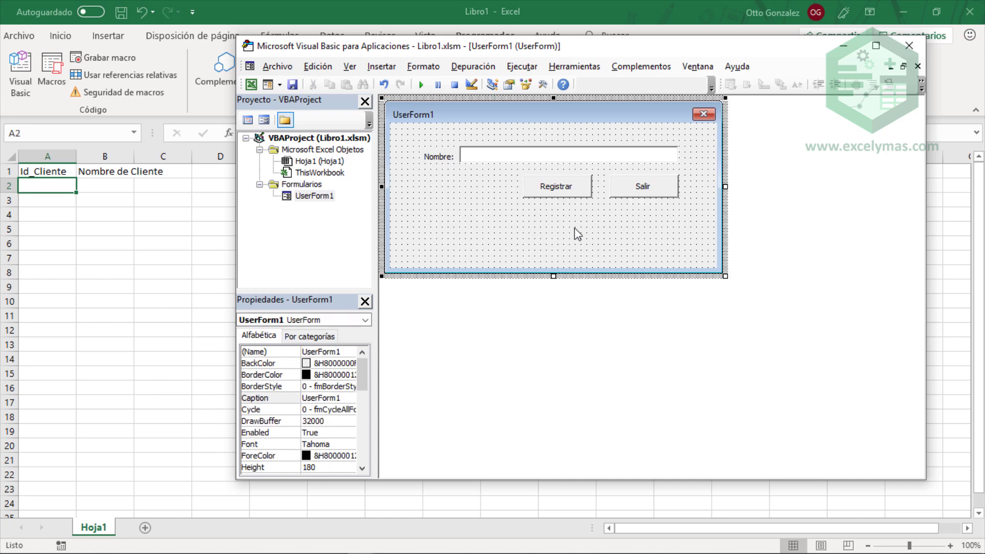
{"action": "left_click_drag", "start_coordinate": [553, 276], "coordinate": [554, 221]}
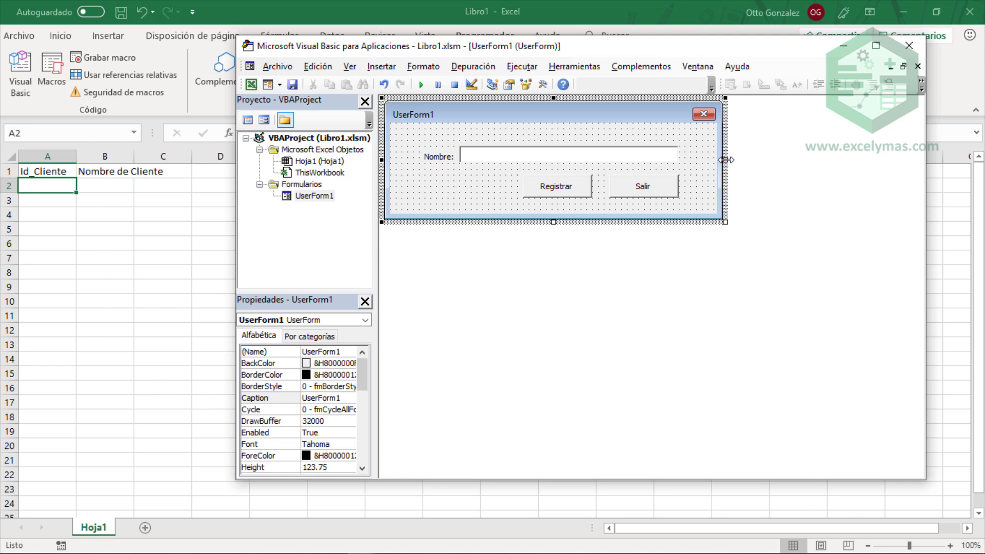
{"action": "left_click_drag", "start_coordinate": [725, 160], "coordinate": [701, 165]}
Make the Salir button's Click routine run Unload Me.
{"action": "double_click", "coordinate": [663, 193]}
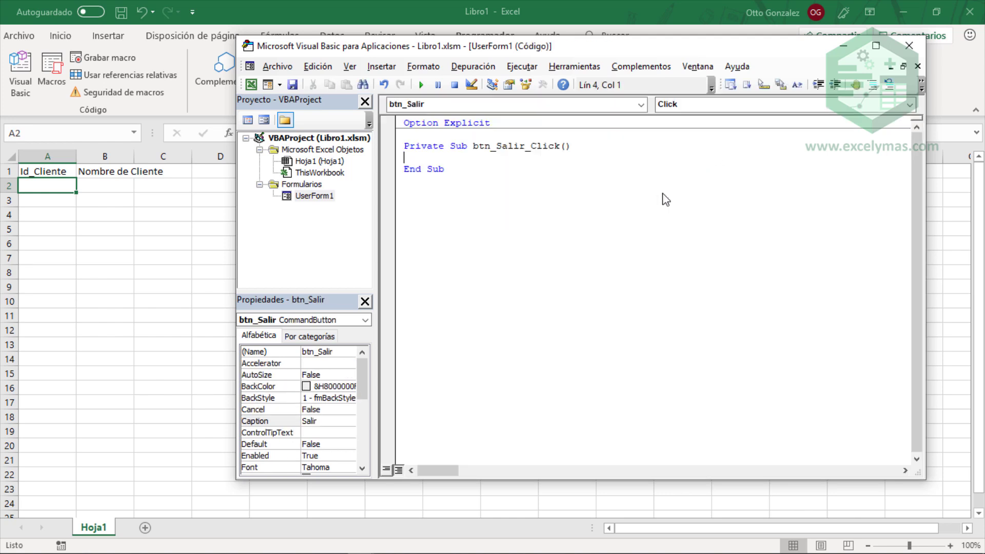
{"action": "type", "text": "unlo"}
{"action": "type", "text": "ad me"}
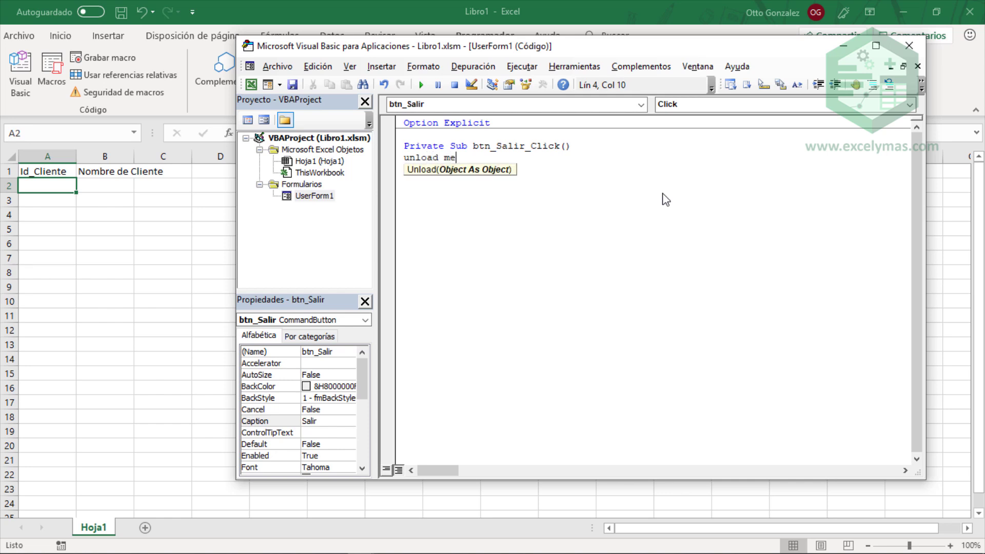
{"action": "double_click", "coordinate": [314, 196]}
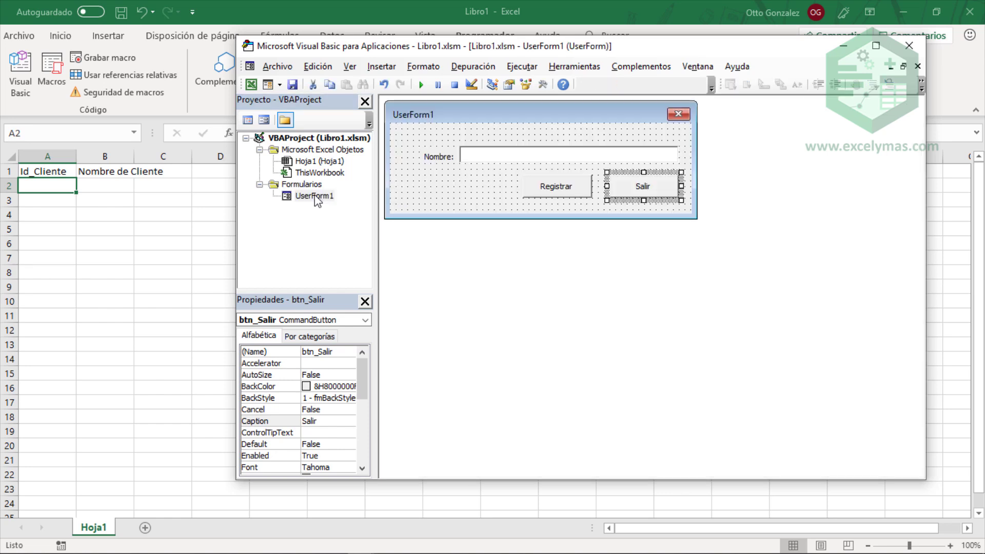
Create btn_Registrar's Click routine and declare Fila As Long.
{"action": "double_click", "coordinate": [554, 190]}
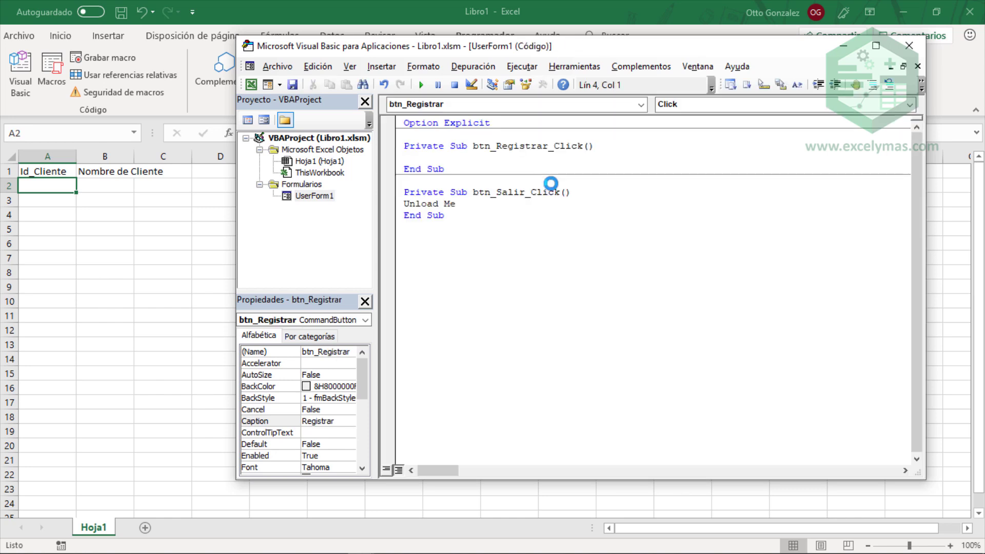
{"action": "key", "text": "Return"}
{"action": "key", "text": "Return"}
{"action": "key", "text": "Return"}
{"action": "left_click", "coordinate": [676, 180]}
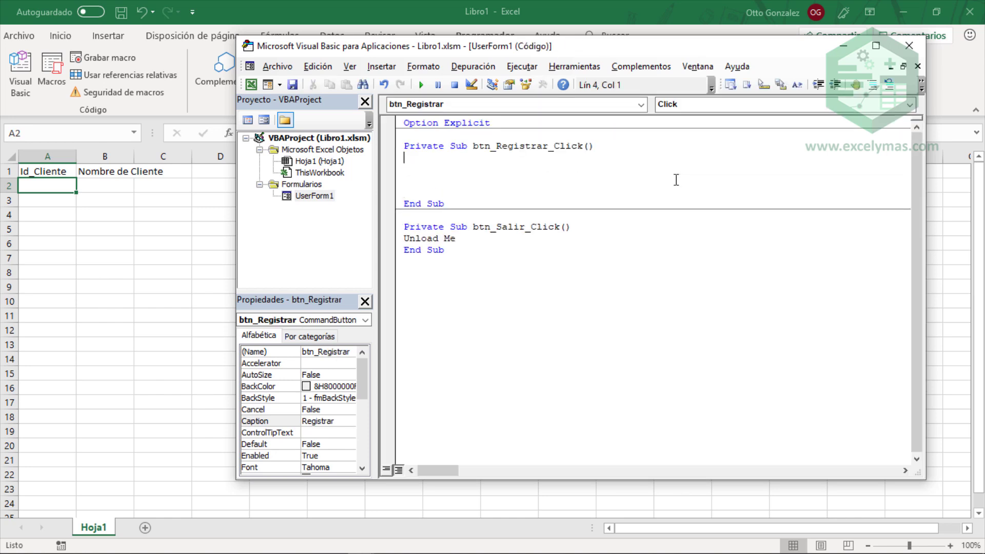
{"action": "type", "text": "dim "}
{"action": "type", "text": "F"}
{"action": "type", "text": "ila as Lo"}
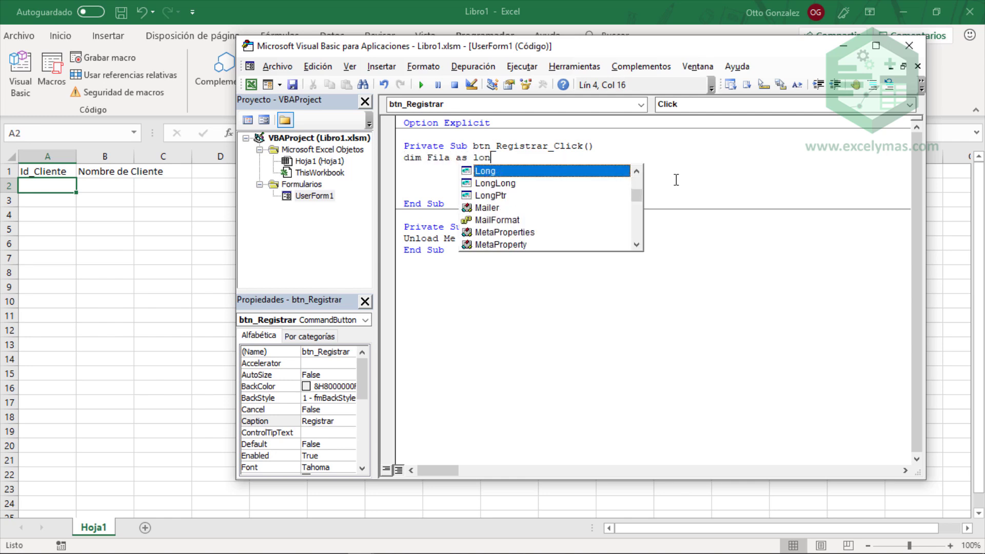
{"action": "key", "text": "Tab"}
{"action": "key", "text": "Return"}
Declare Col, Final and Id_Cliente As Long, leaving blank lines below.
{"action": "type", "text": "dim "}
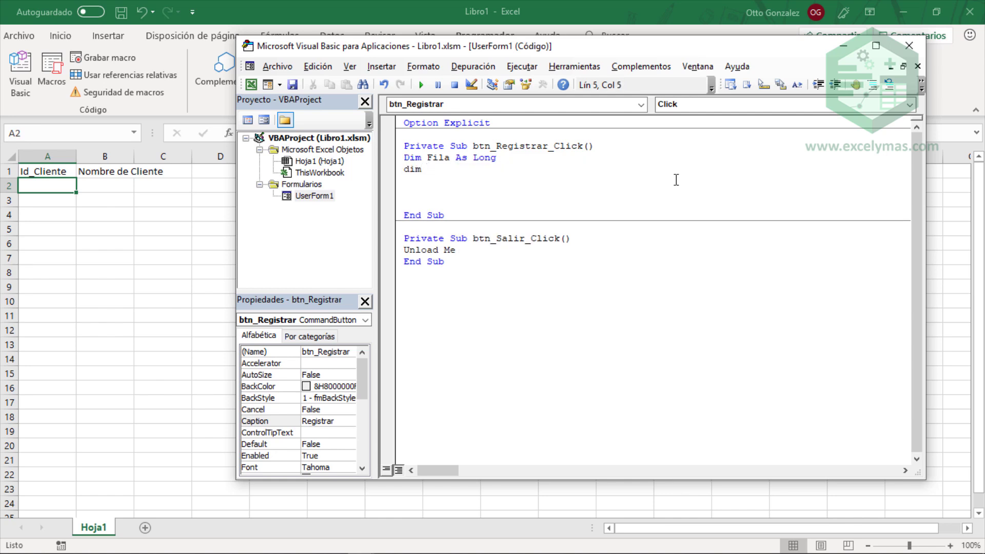
{"action": "type", "text": "Col"}
{"action": "type", "text": " as long"}
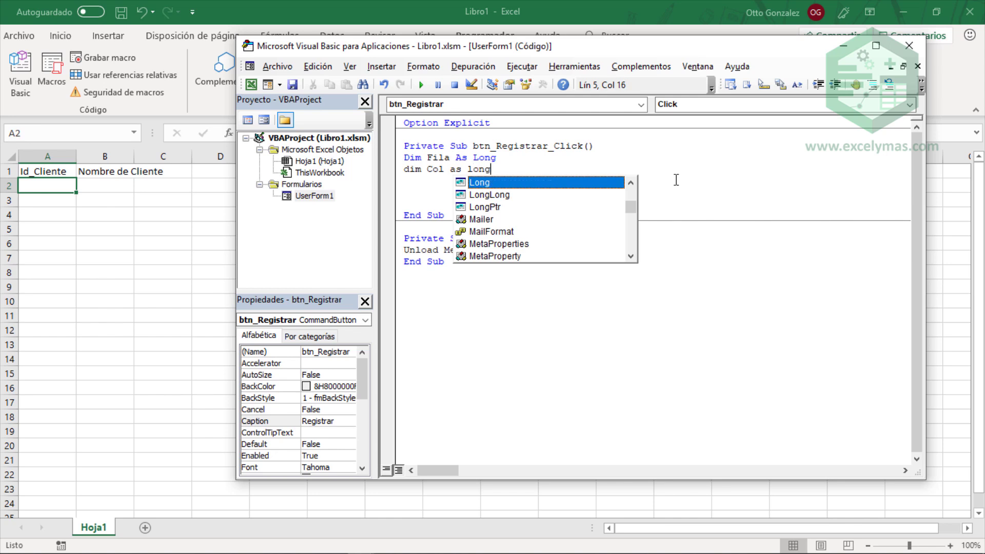
{"action": "key", "text": "Return"}
{"action": "type", "text": "dim Fina"}
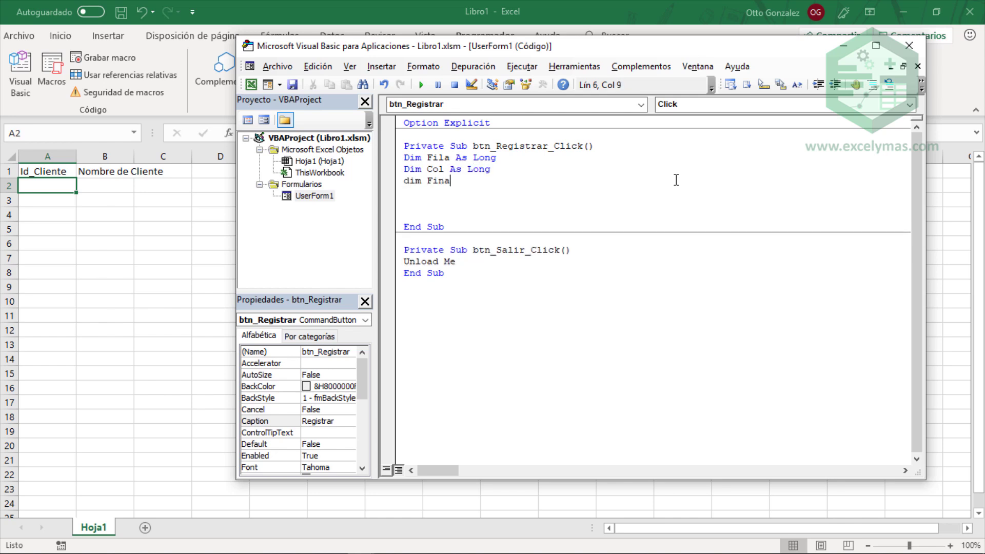
{"action": "type", "text": "l as long"}
{"action": "key", "text": "Return"}
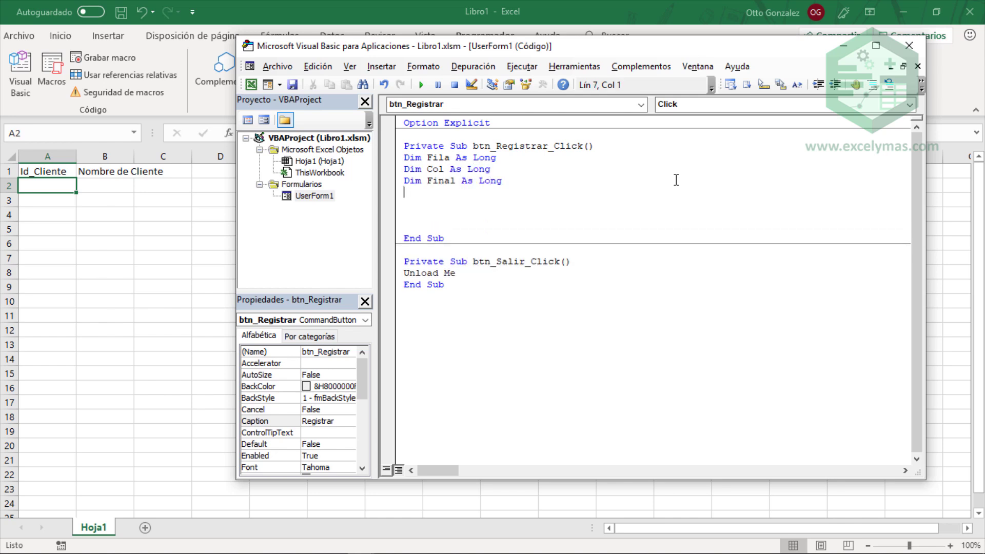
{"action": "type", "text": "d"}
{"action": "type", "text": "im"}
{"action": "type", "text": "I"}
{"action": "type", "text": "d_Cliente"}
{"action": "type", "text": " as lon"}
{"action": "key", "text": "Tab"}
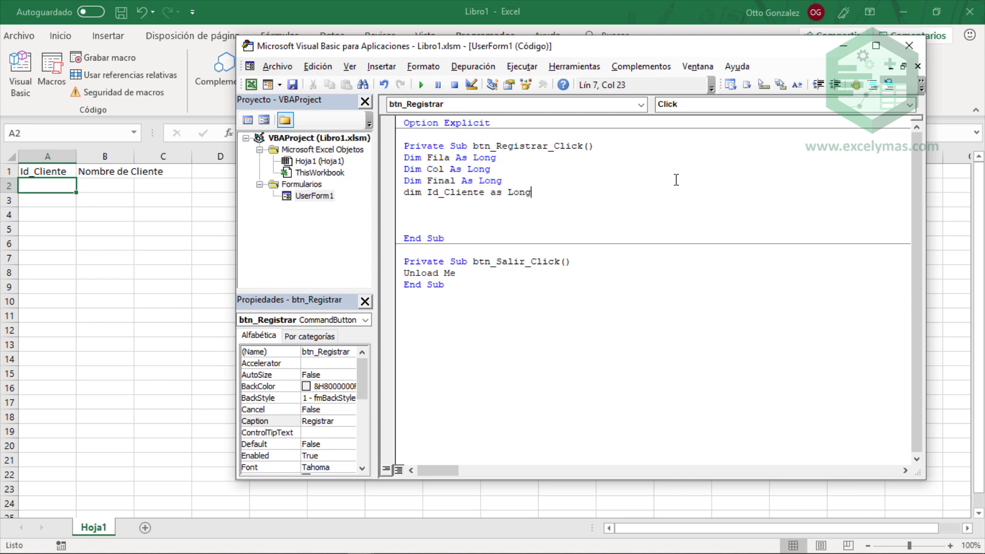
{"action": "key", "text": "Return"}
{"action": "key", "text": "Return"}
{"action": "key", "text": "Return"}
{"action": "key", "text": "Return"}
{"action": "key", "text": "Return"}
{"action": "key", "text": "Return"}
{"action": "key", "text": "Return"}
{"action": "key", "text": "Up"}
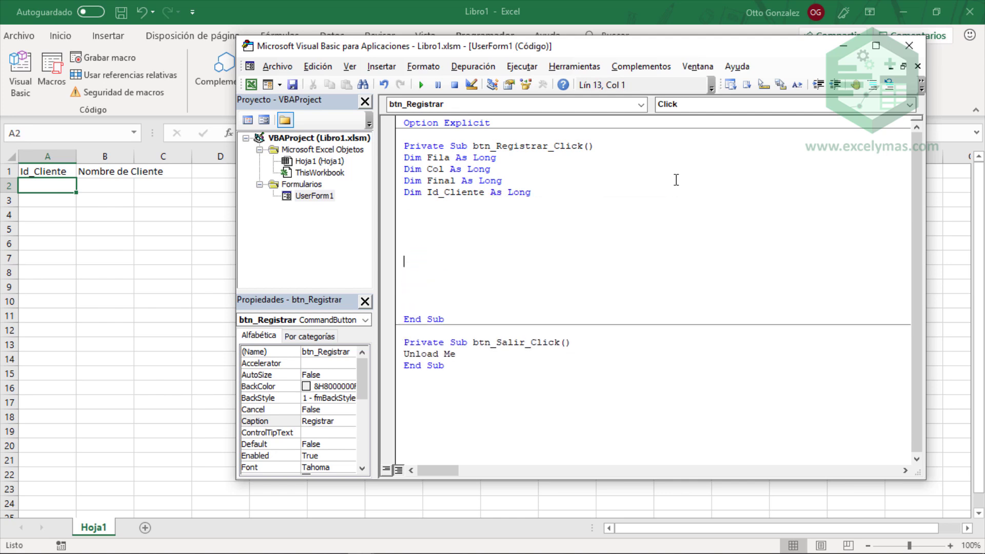
{"action": "key", "text": "Up"}
{"action": "key", "text": "Up"}
{"action": "key", "text": "Up"}
Write Col = 1 and Fila = 2, checking column A and row 2 on the worksheet.
{"action": "type", "text": "col ="}
{"action": "type", "text": " 1"}
{"action": "key", "text": "Return"}
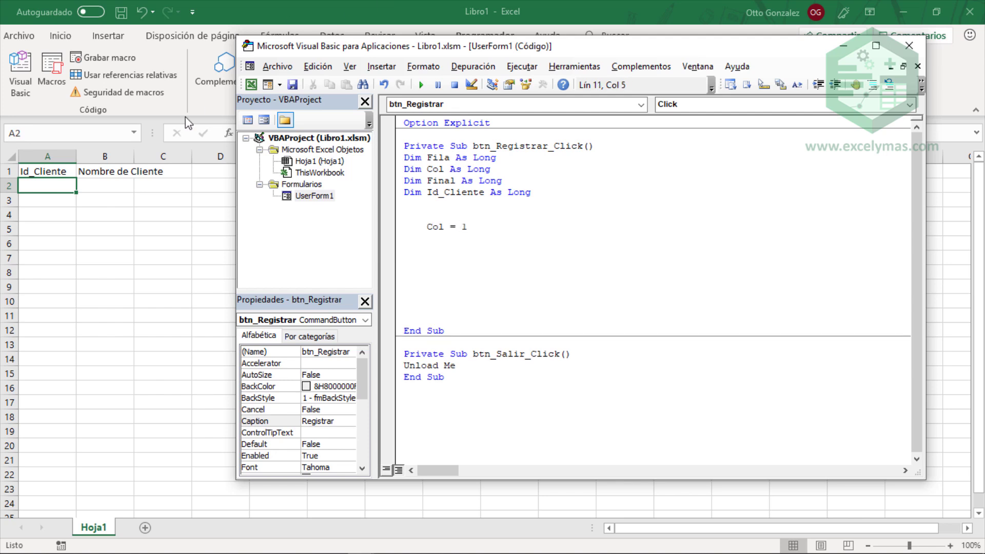
{"action": "left_click", "coordinate": [46, 154]}
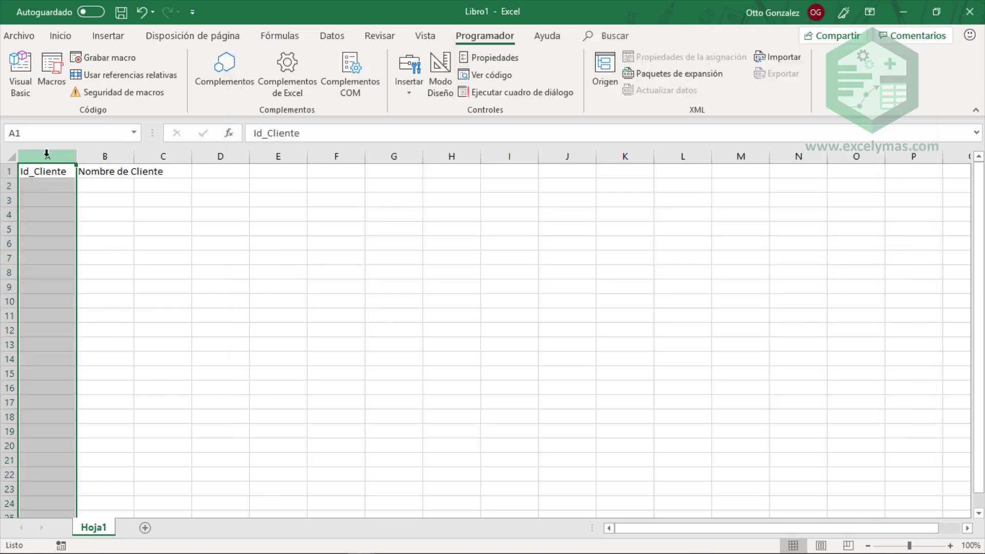
{"action": "key", "text": "alt+F11"}
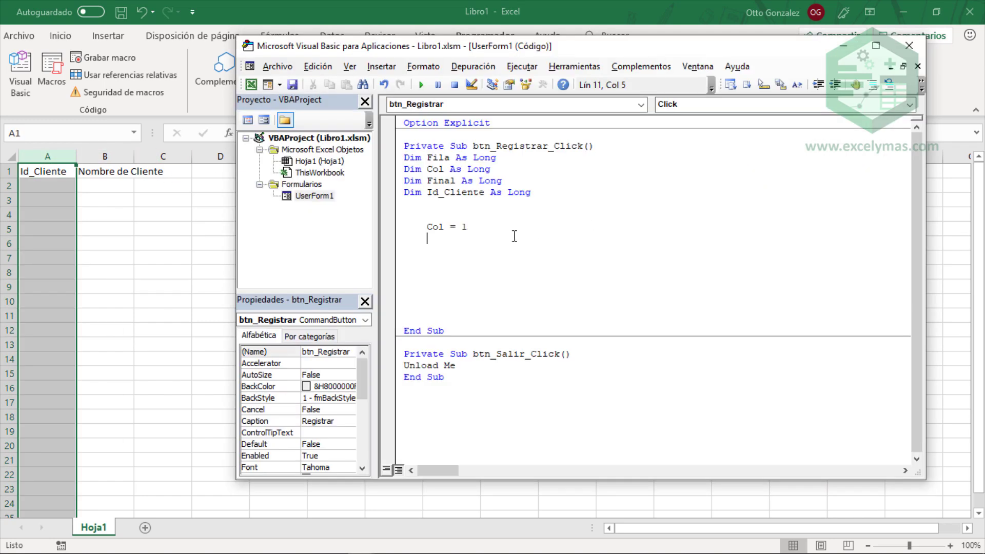
{"action": "type", "text": "Fila "}
{"action": "type", "text": "= 2"}
{"action": "key", "text": "Left"}
{"action": "key", "text": "Left"}
{"action": "left_click", "coordinate": [8, 186]}
{"action": "left_click", "coordinate": [7, 186]}
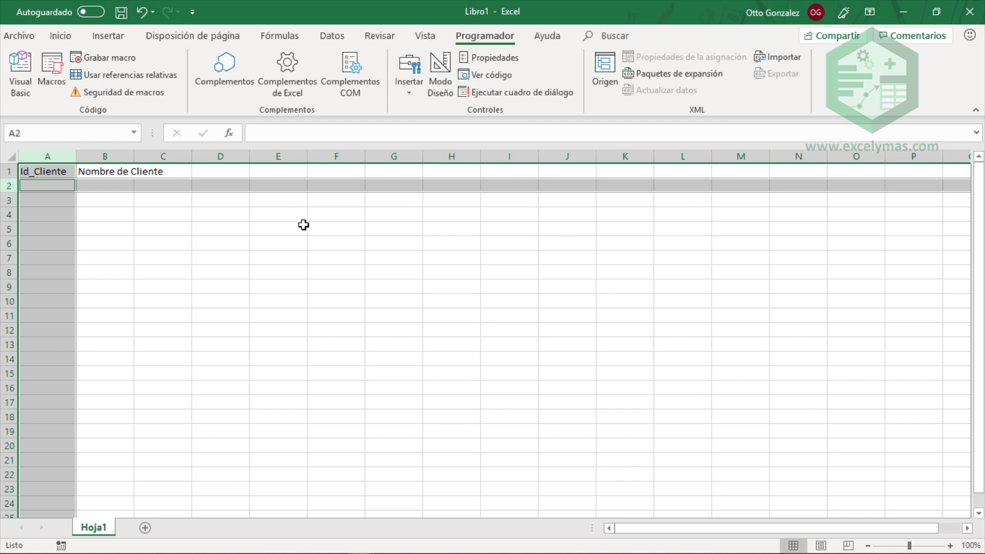
{"action": "key", "text": "alt+F11"}
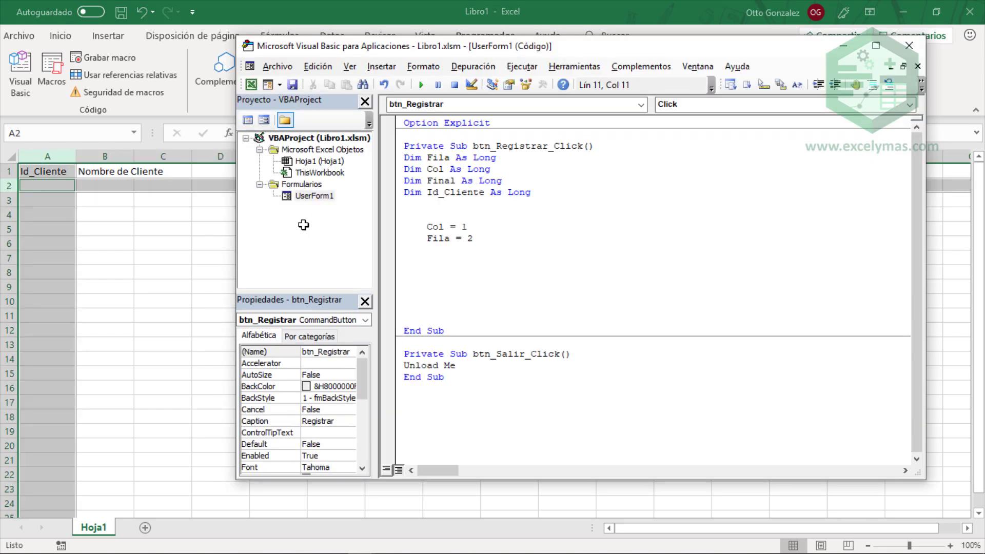
{"action": "left_click", "coordinate": [496, 238]}
{"action": "key", "text": "Return"}
{"action": "key", "text": "Return"}
{"action": "key", "text": "Return"}
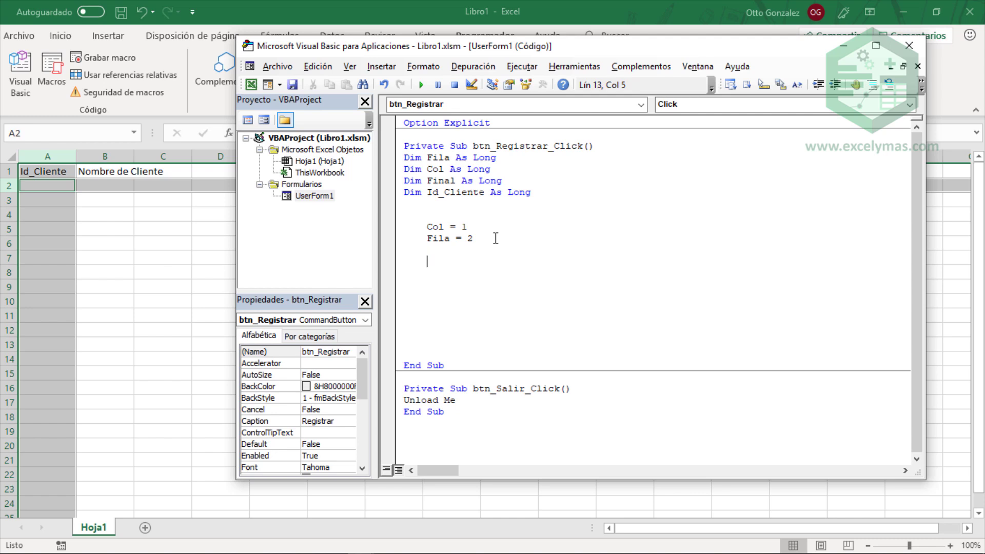
Insert an empty Do While … Loop block below Fila = 2.
{"action": "key", "text": "Return"}
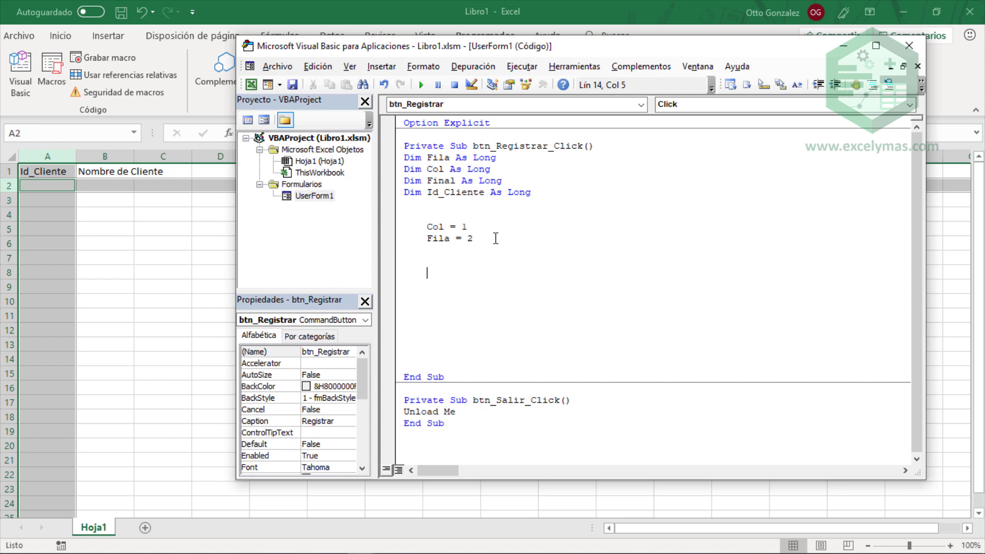
{"action": "type", "text": "Do"}
{"action": "key", "text": "BackSpace"}
{"action": "key", "text": "BackSpace"}
{"action": "type", "text": "o wh"}
{"action": "key", "text": "BackSpace"}
{"action": "type", "text": "hile"}
{"action": "key", "text": "Return"}
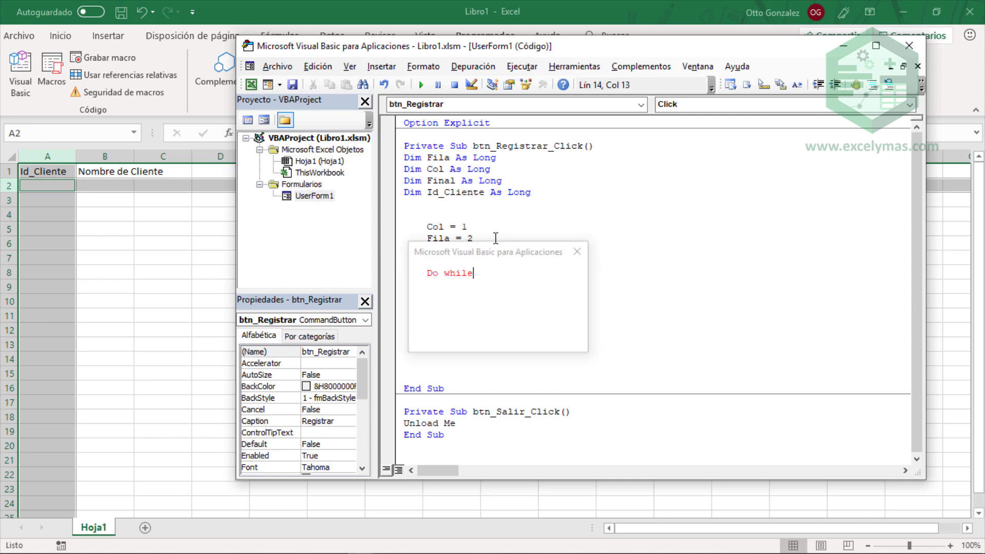
{"action": "key", "text": "Return"}
{"action": "key", "text": "Return"}
{"action": "key", "text": "Return"}
{"action": "type", "text": "loo"}
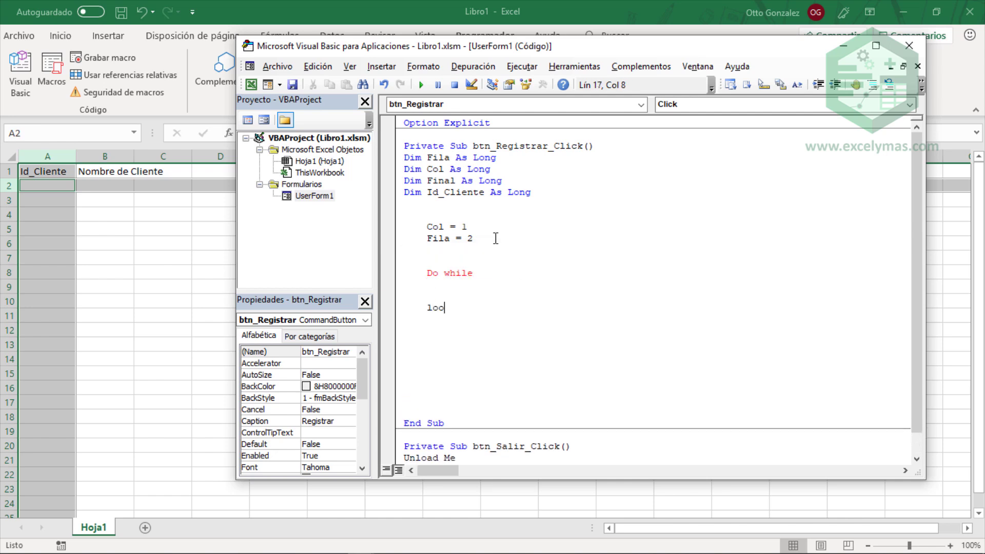
{"action": "type", "text": "p"}
{"action": "key", "text": "Up"}
{"action": "key", "text": "Up"}
{"action": "key", "text": "Up"}
{"action": "key", "text": "Right"}
{"action": "key", "text": "Right"}
{"action": "key", "text": "Right"}
Give the loop the condition Hoja1.Cells(Fila, Col) <> Empty, after checking column A.
{"action": "left_click", "coordinate": [43, 158]}
{"action": "left_click", "coordinate": [43, 158]}
{"action": "left_click", "coordinate": [50, 187]}
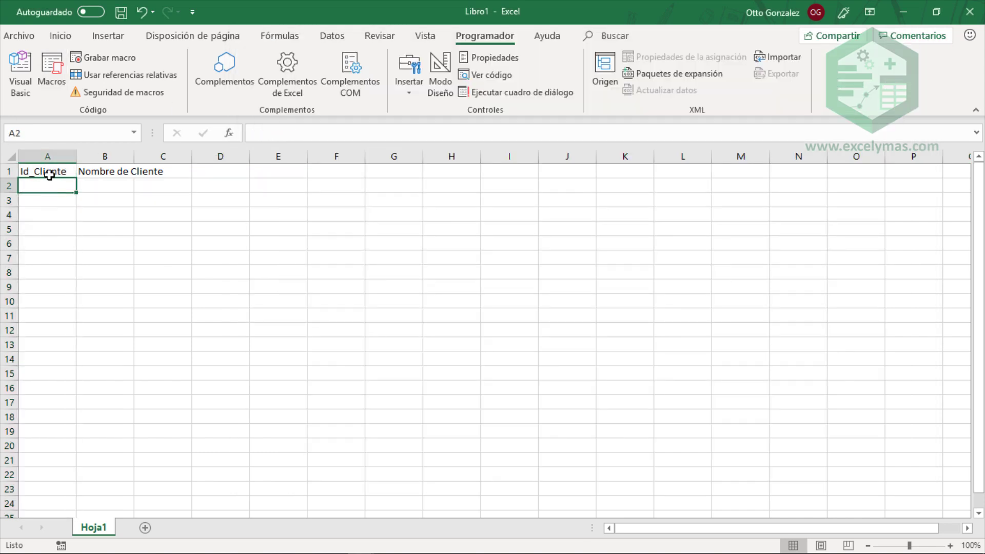
{"action": "left_click", "coordinate": [47, 156]}
{"action": "key", "text": "alt+F11"}
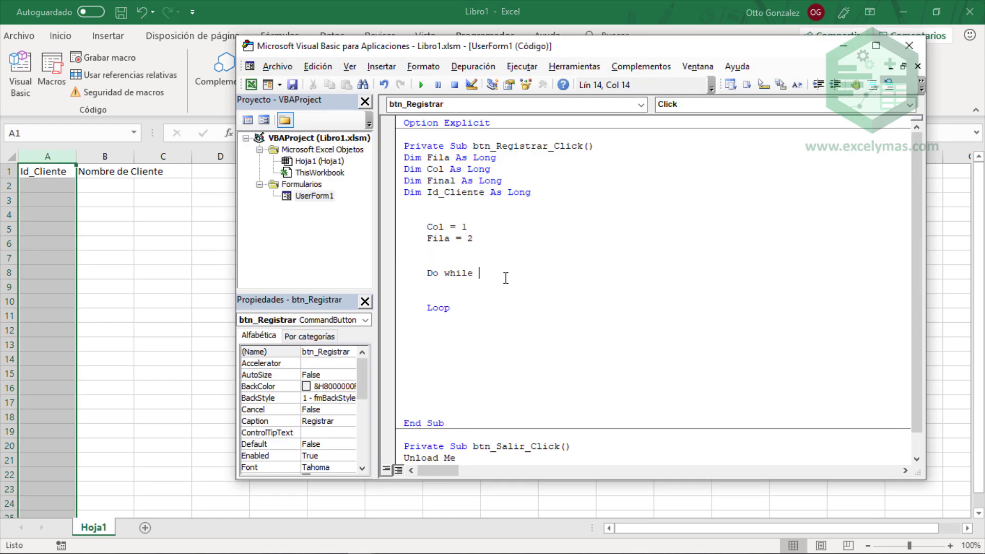
{"action": "type", "text": "hoja1."}
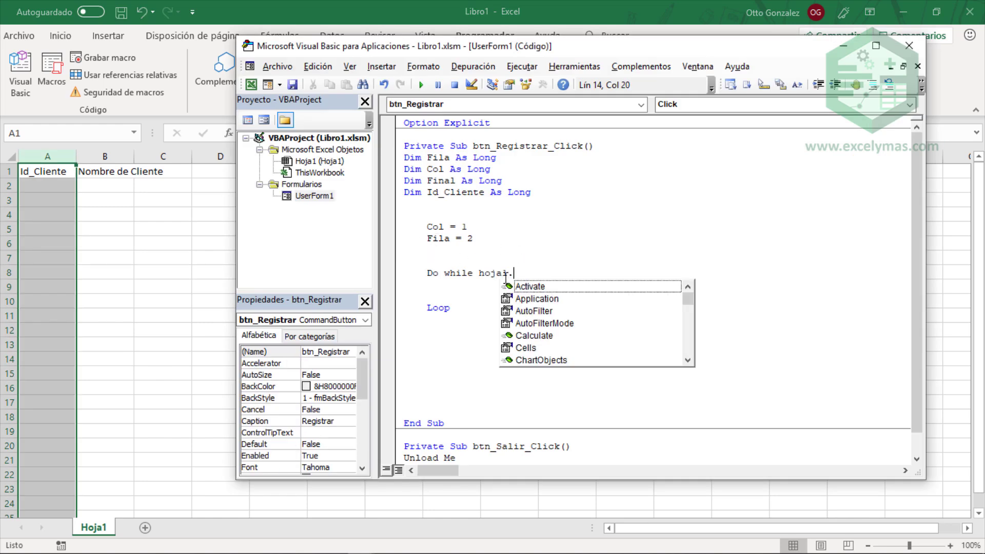
{"action": "type", "text": "c"}
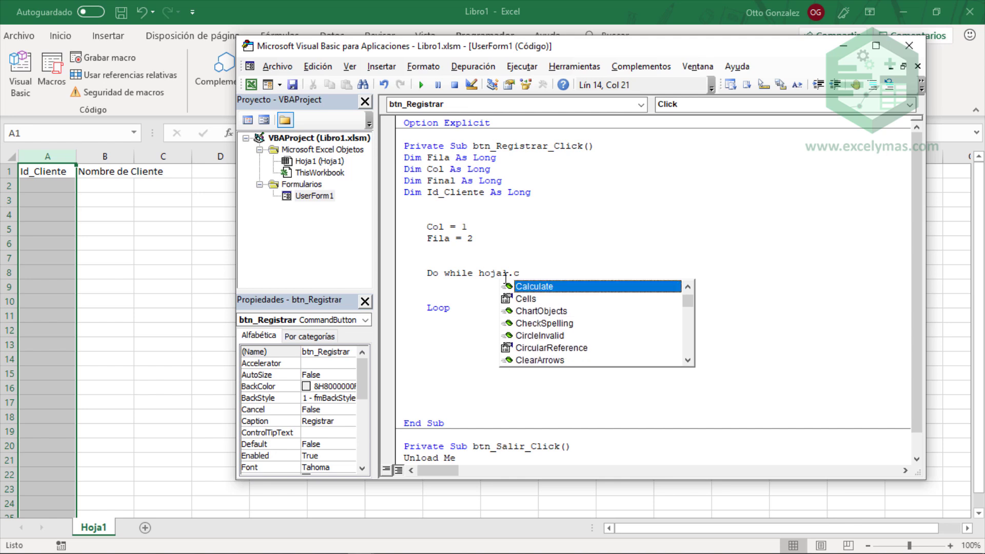
{"action": "type", "text": "e"}
{"action": "key", "text": "Tab"}
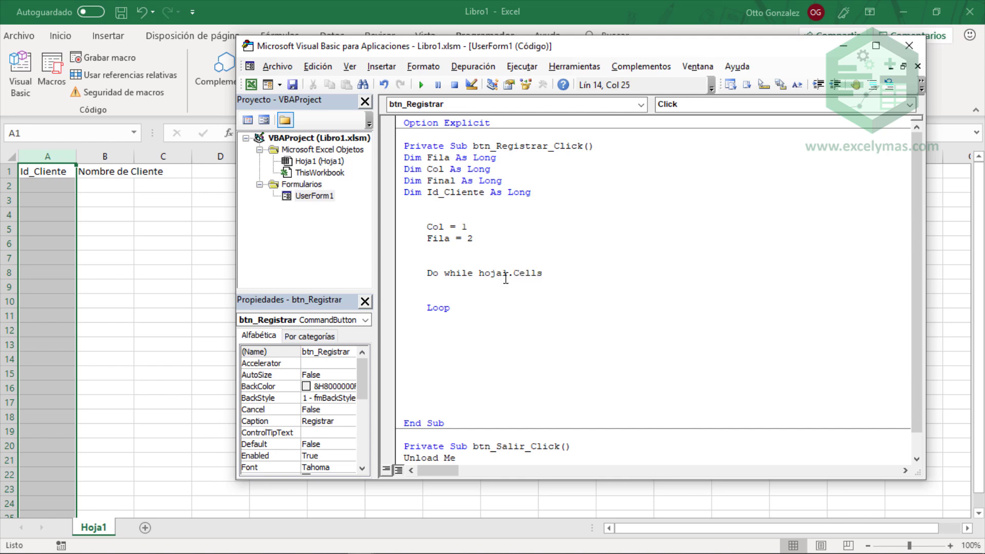
{"action": "type", "text": "("}
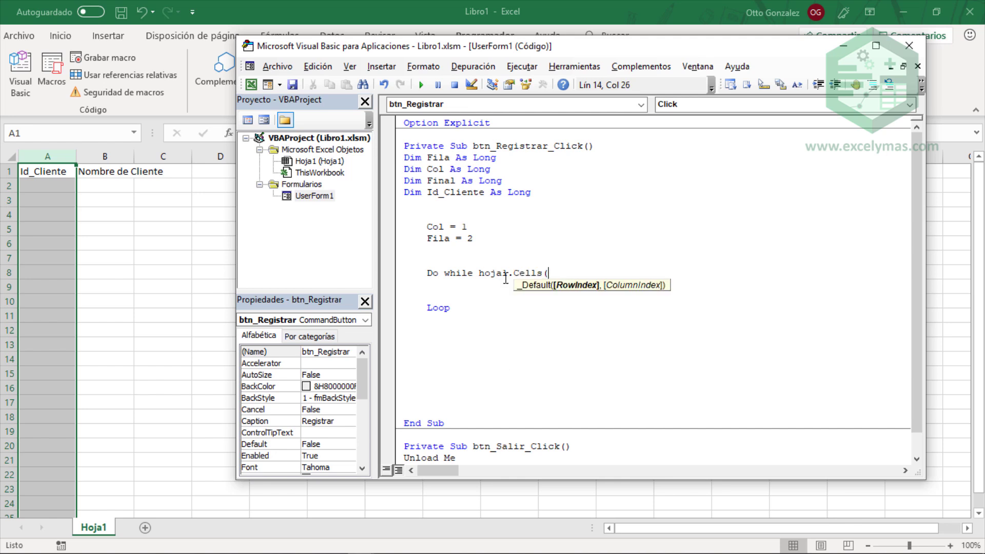
{"action": "type", "text": "fila"}
{"action": "type", "text": ","}
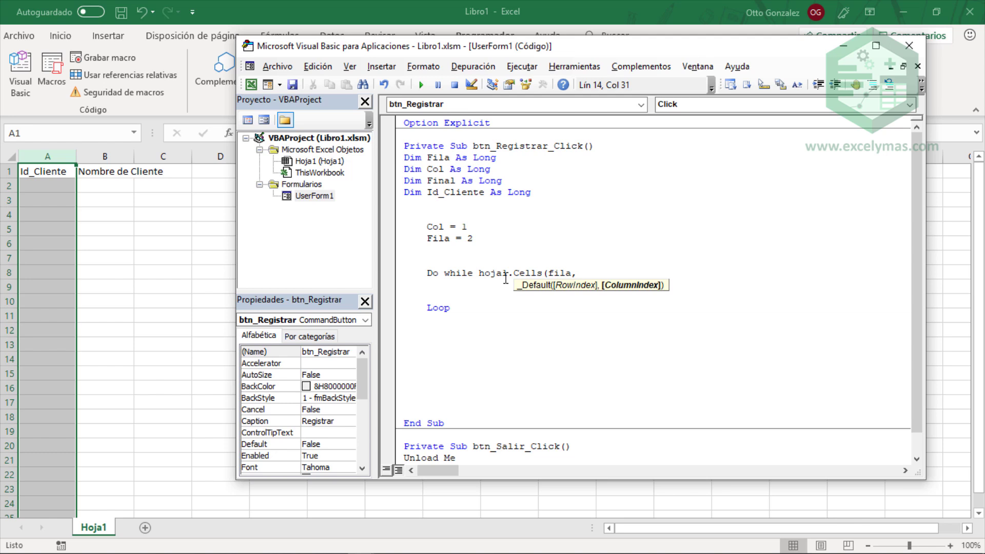
{"action": "type", "text": "col"}
{"action": "type", "text": ")"}
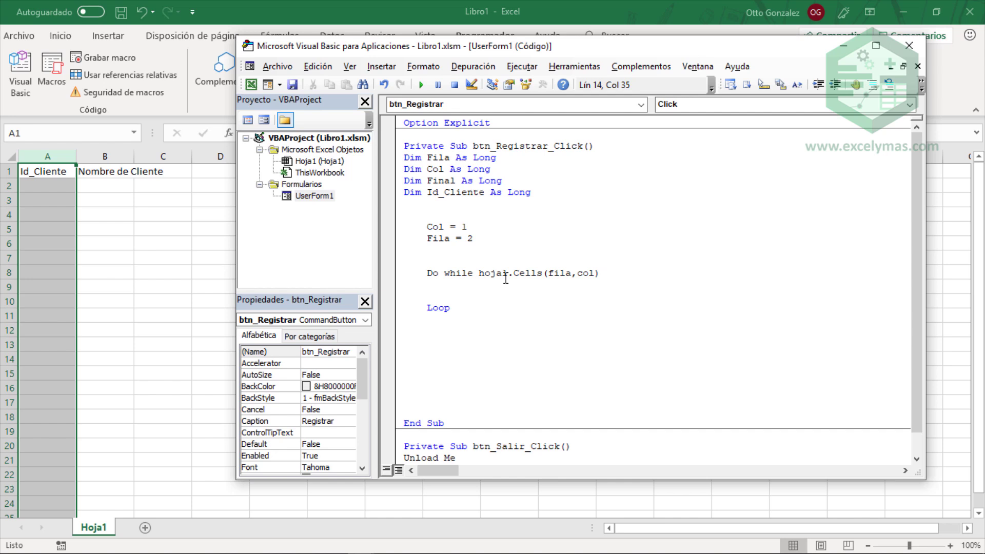
{"action": "type", "text": "<<"}
{"action": "key", "text": "BackSpace"}
{"action": "key", "text": "BackSpace"}
{"action": "type", "text": "> em"}
{"action": "type", "text": "pty"}
{"action": "key", "text": "Return"}
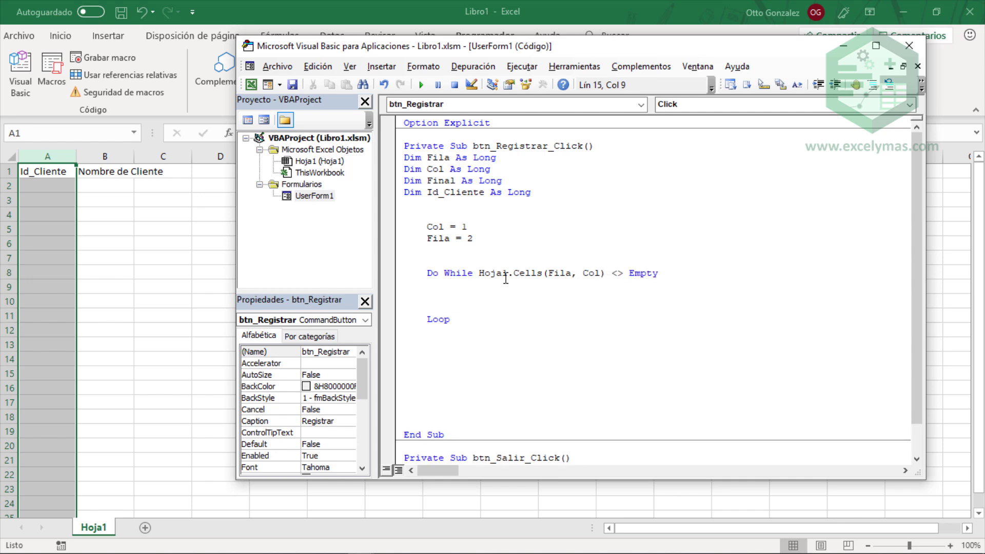
Increment Fila = Fila + 1 inside the loop and assign Final = Fila after it.
{"action": "type", "text": "fila="}
{"action": "type", "text": "fila"}
{"action": "type", "text": "+1"}
{"action": "key", "text": "Return"}
{"action": "key", "text": "BackSpace"}
{"action": "key", "text": "Delete"}
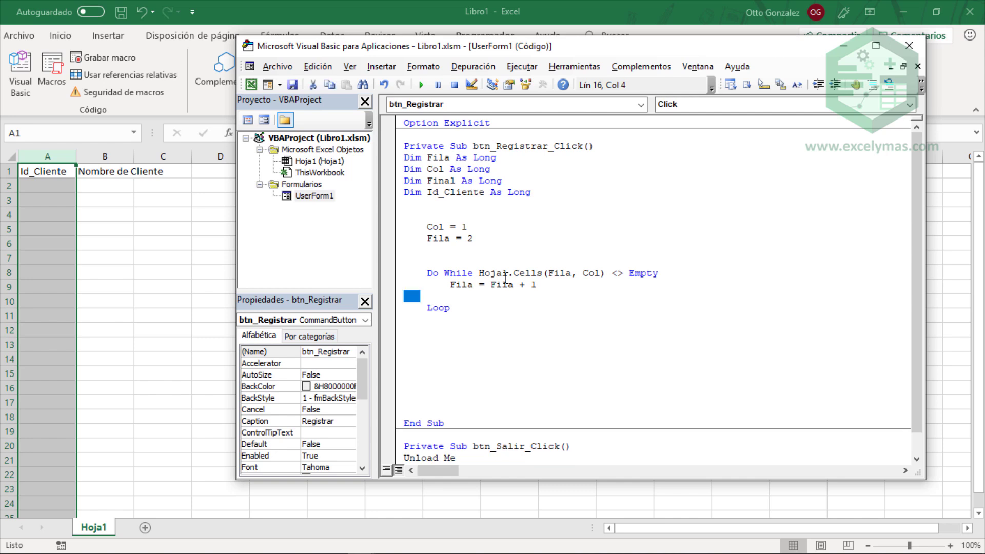
{"action": "key", "text": "Delete"}
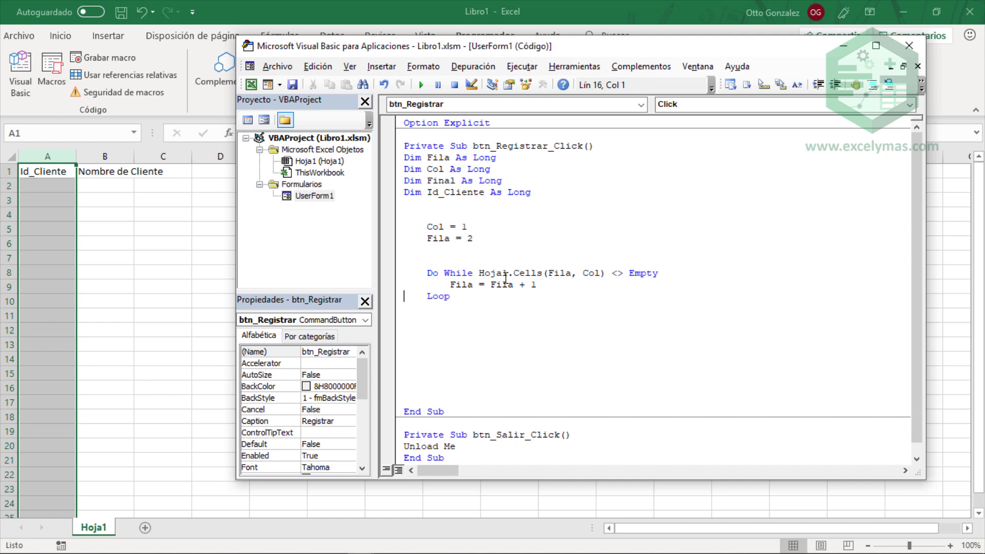
{"action": "key", "text": "Down"}
{"action": "key", "text": "Return"}
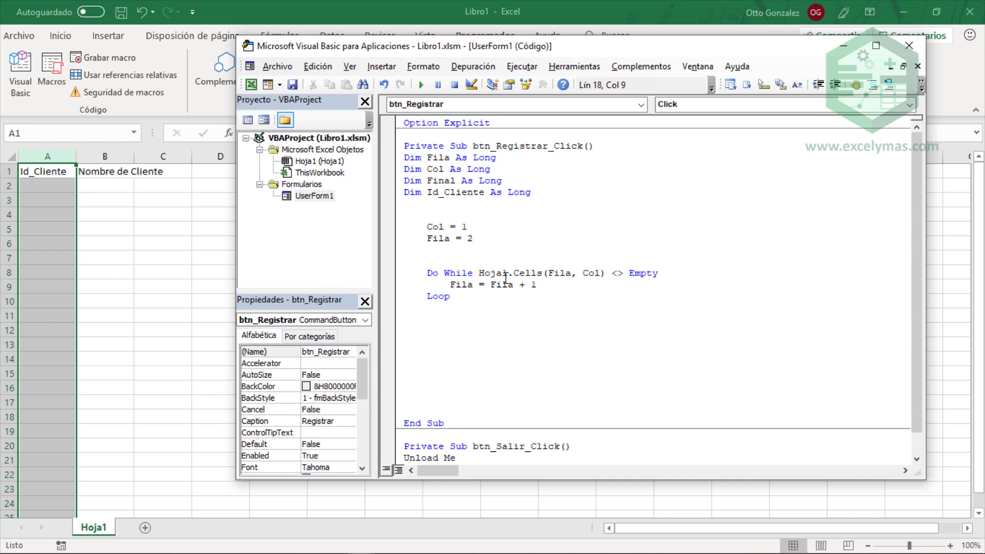
{"action": "type", "text": "fi"}
{"action": "type", "text": "nal="}
{"action": "type", "text": "Fila"}
Finish the Final = Fila line and start an Id_Cliente line below it.
{"action": "key", "text": "Return"}
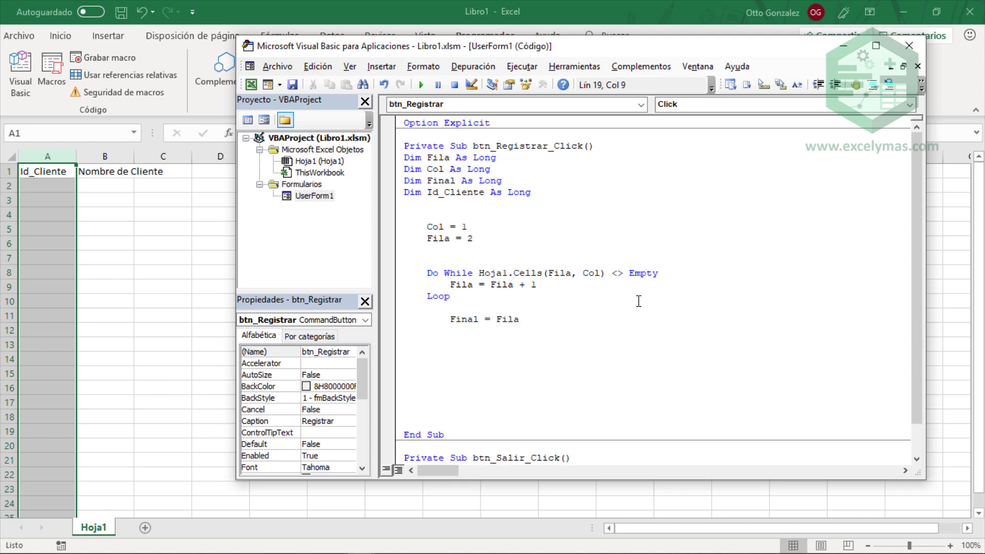
{"action": "scroll", "coordinate": [641, 314], "scroll_direction": "down", "scroll_amount": 1}
{"action": "key", "text": "Return"}
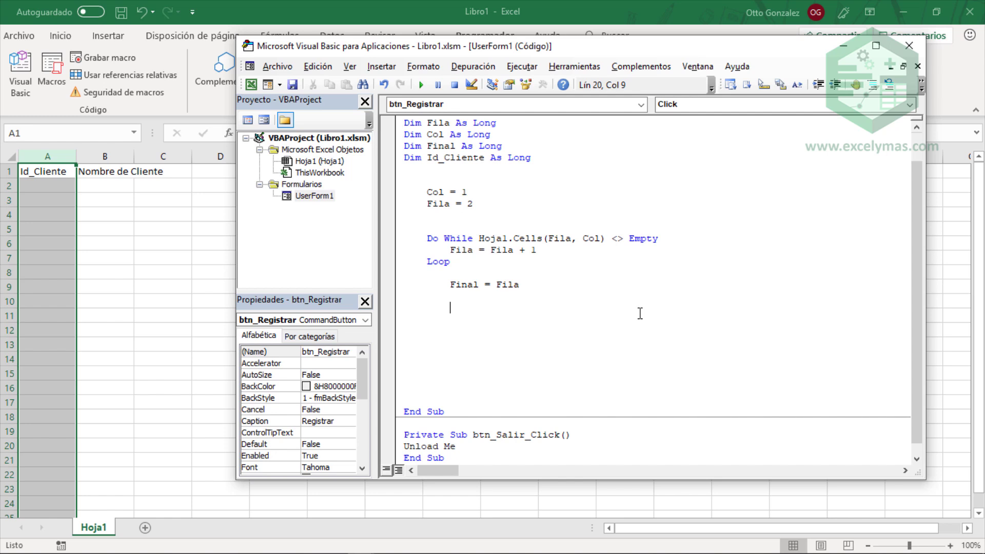
{"action": "type", "text": "id_"}
{"action": "type", "text": "cliente"}
{"action": "type", "text": "="}
{"action": "key", "text": "BackSpace"}
Copy Hoja1.Cells(Fila, Col) from the loop and paste it after Id_Cliente =.
{"action": "double_click", "coordinate": [485, 239]}
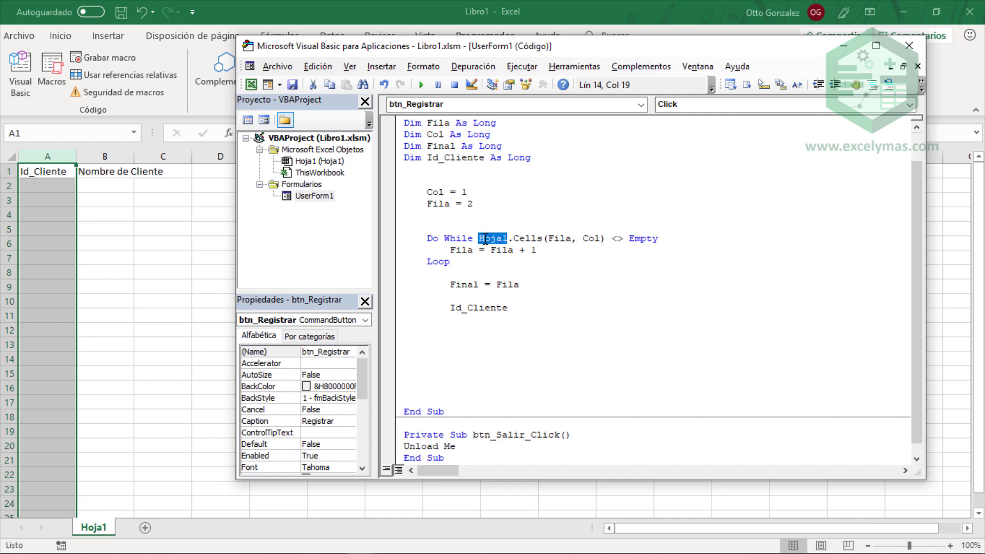
{"action": "key", "text": "shift+Right"}
{"action": "key", "text": "shift+Right"}
{"action": "key", "text": "shift+Right"}
{"action": "key", "text": "shift+Right"}
{"action": "key", "text": "shift+Right"}
{"action": "key", "text": "shift+Right"}
{"action": "key", "text": "shift+Right"}
{"action": "key", "text": "shift+Right"}
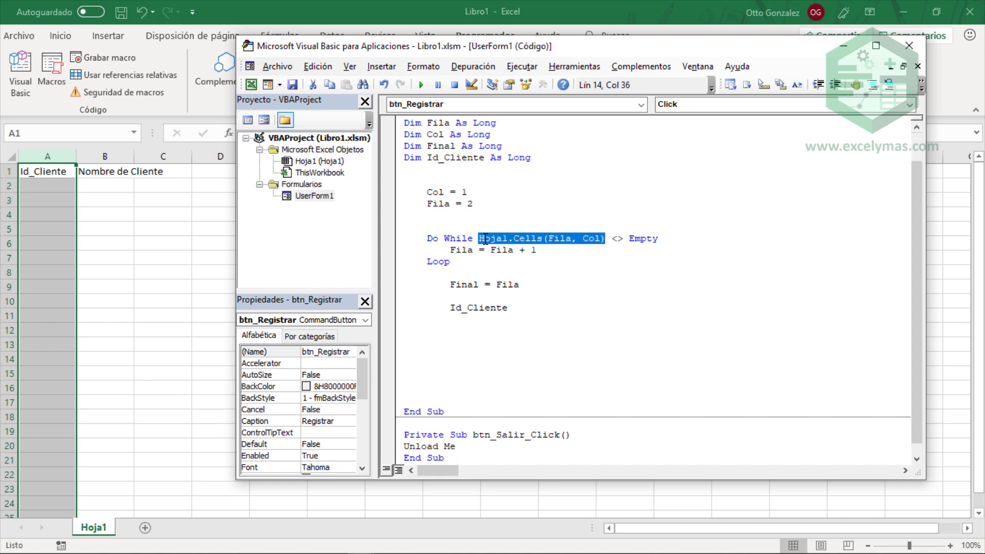
{"action": "key", "text": "ctrl+c"}
{"action": "left_click", "coordinate": [529, 307]}
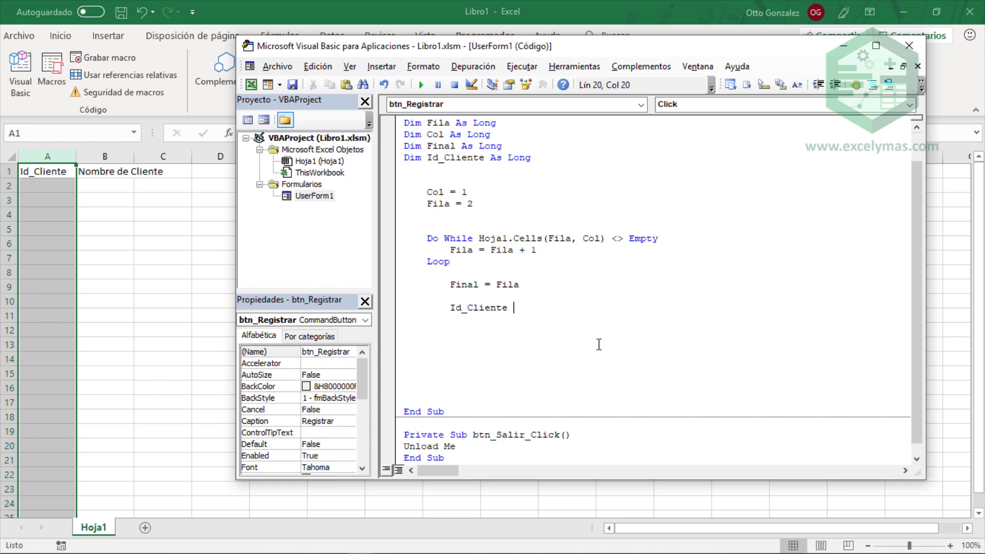
{"action": "type", "text": "="}
{"action": "key", "text": "ctrl+v"}
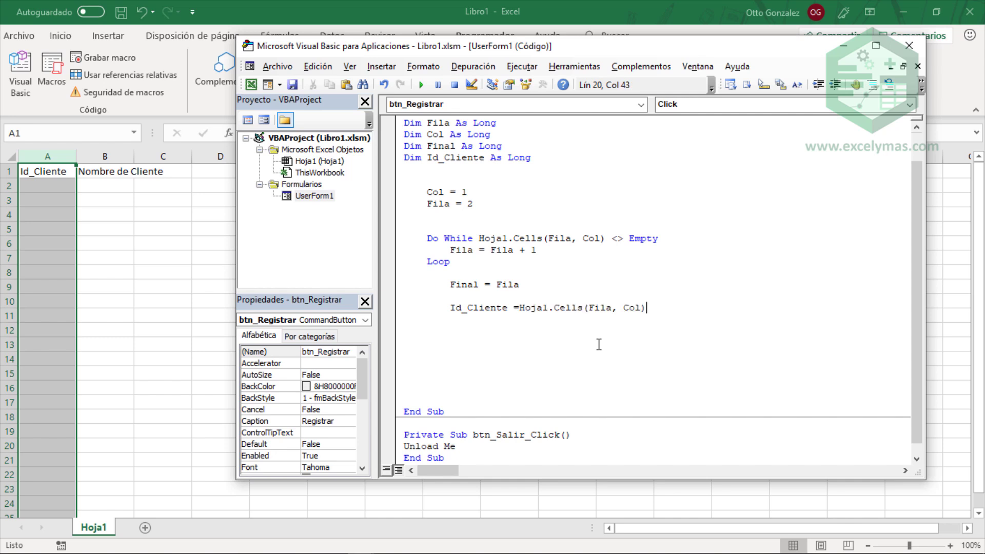
Change Fila to Final in the pasted reference and append a plus sign.
{"action": "double_click", "coordinate": [601, 308]}
{"action": "type", "text": "Final"}
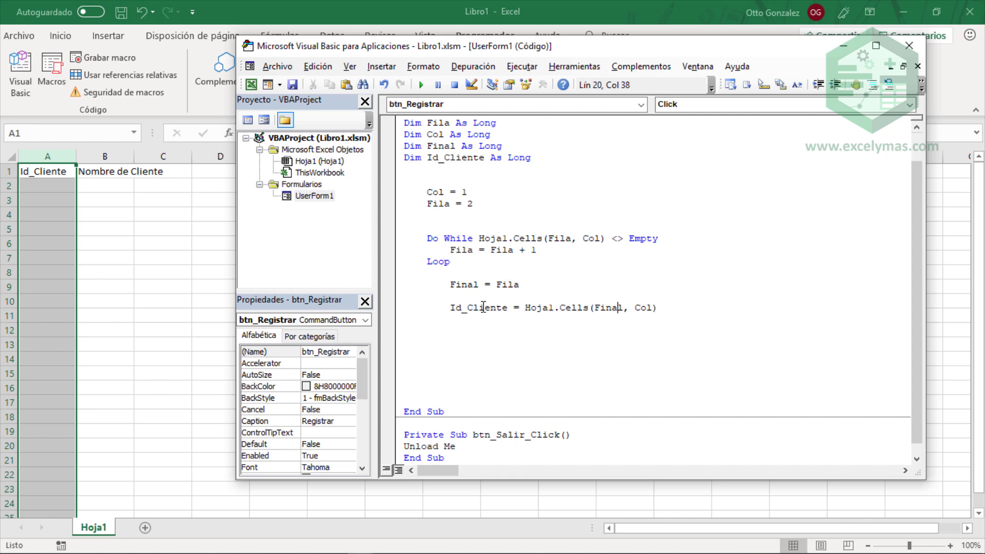
{"action": "left_click", "coordinate": [668, 308]}
{"action": "type", "text": "+ 1"}
Check the Id_Cliente header in cell A1 on the worksheet, then return to the VBA editor.
{"action": "left_click", "coordinate": [60, 187]}
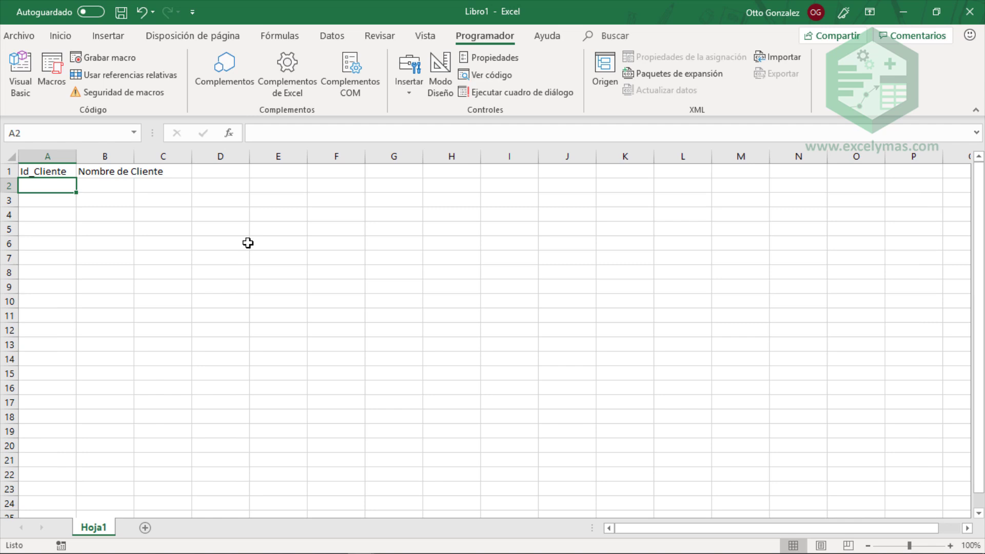
{"action": "key", "text": "Up"}
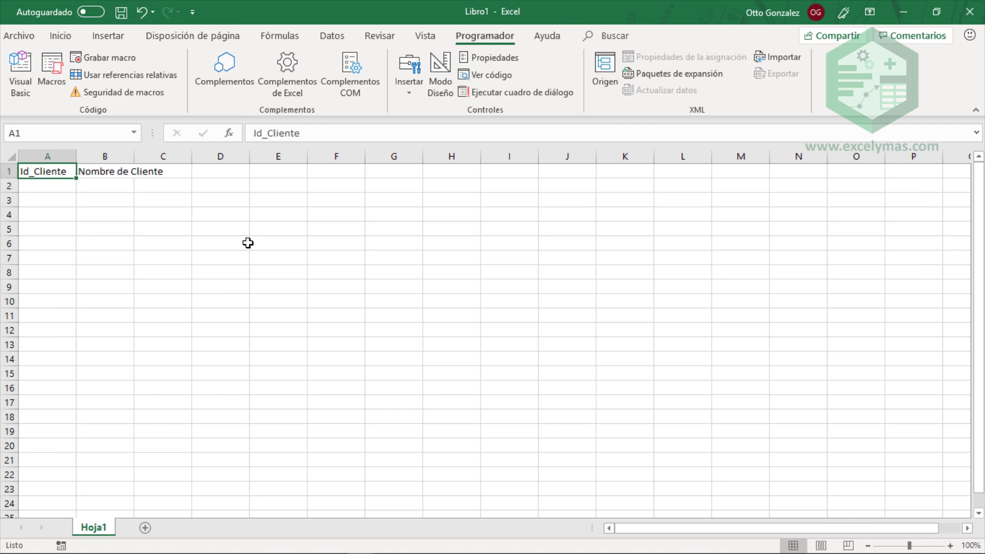
{"action": "key", "text": "Down"}
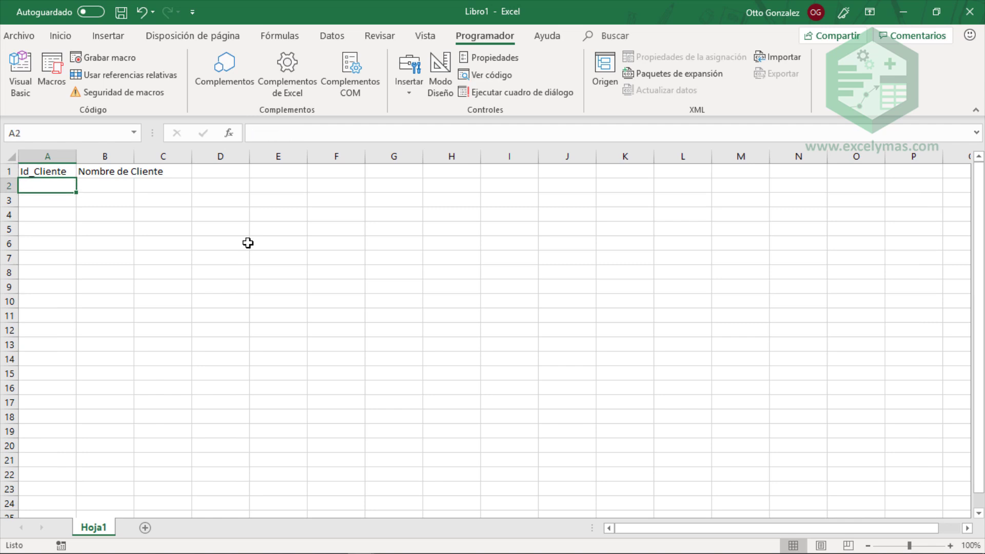
{"action": "key", "text": "Up"}
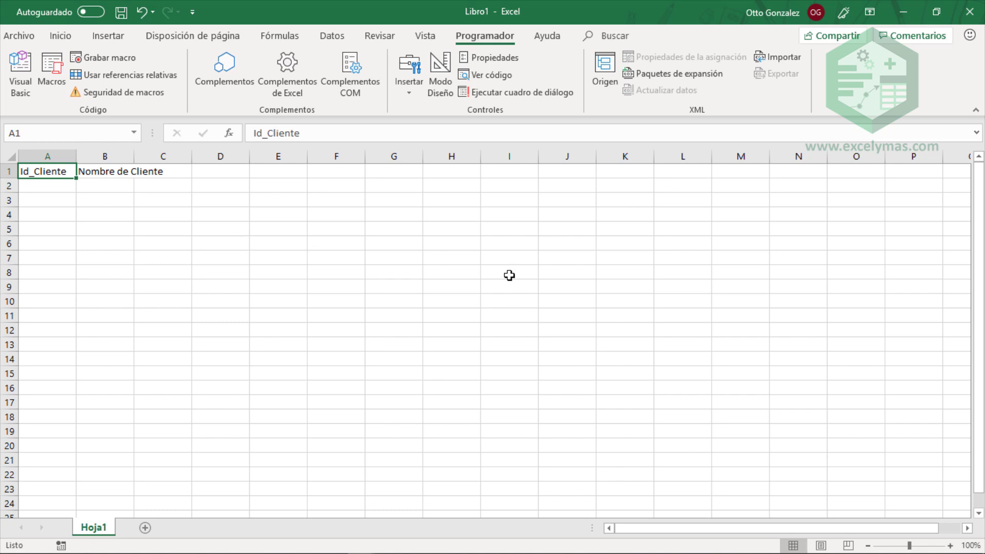
{"action": "key", "text": "alt+F11"}
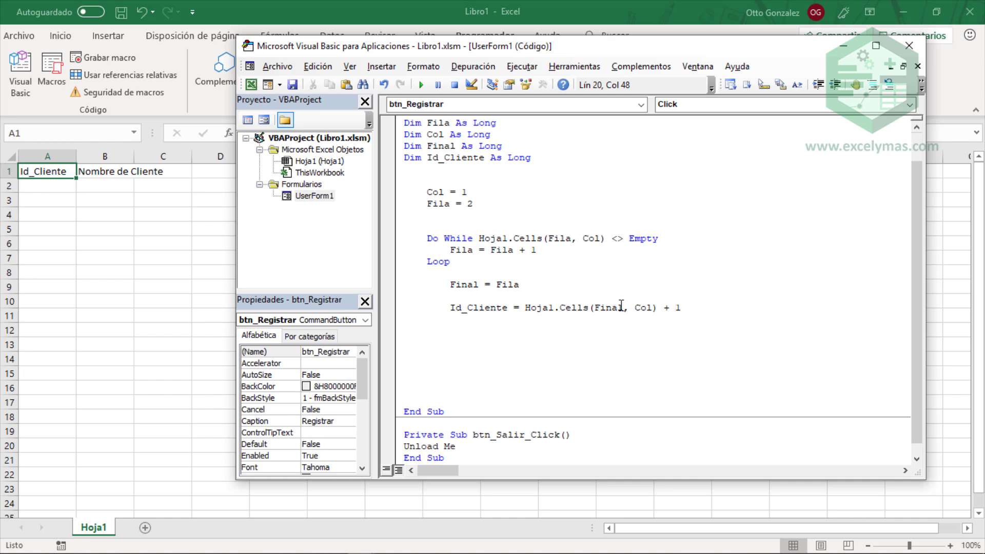
Change the reference to Hoja1.Cells(Final - 1, Col) and set a breakpoint on End Sub.
{"action": "left_click", "coordinate": [623, 307]}
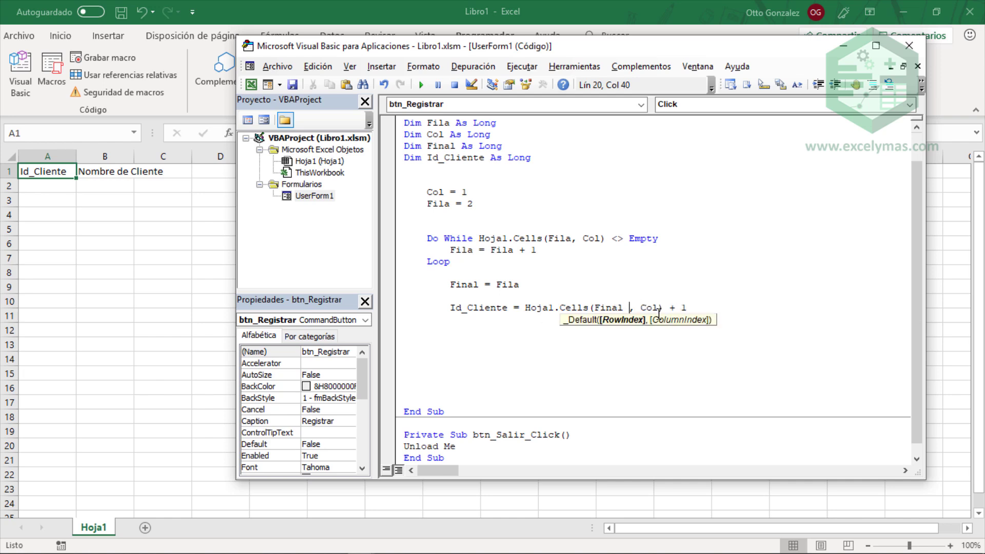
{"action": "type", "text": "- 1"}
{"action": "key", "text": "Down"}
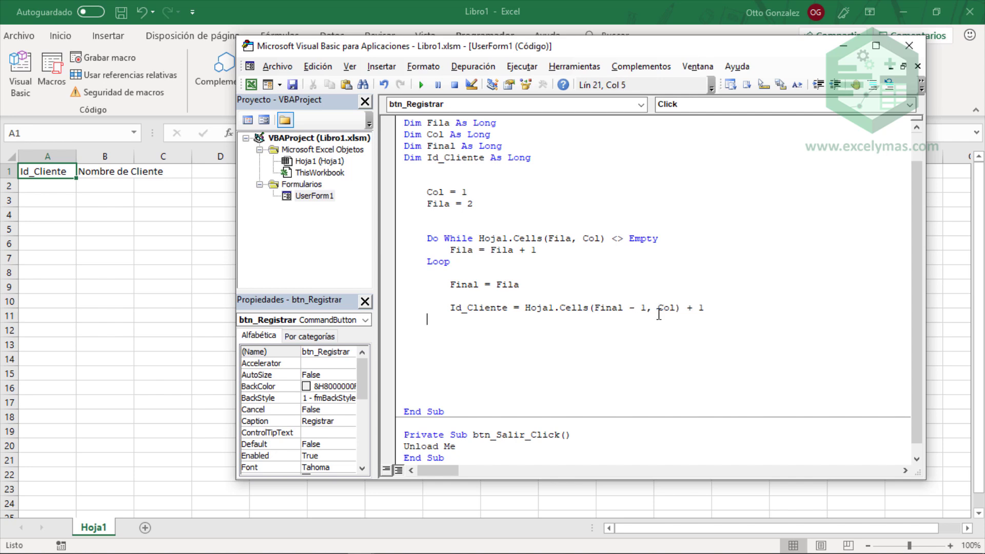
{"action": "key", "text": "Up"}
{"action": "key", "text": "Left"}
{"action": "left_click", "coordinate": [724, 307]}
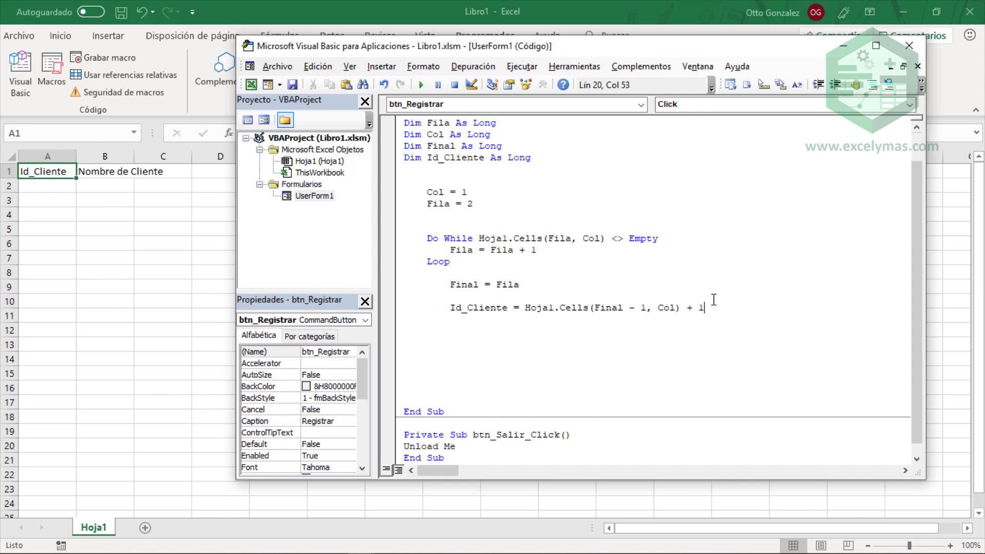
{"action": "left_click", "coordinate": [388, 411]}
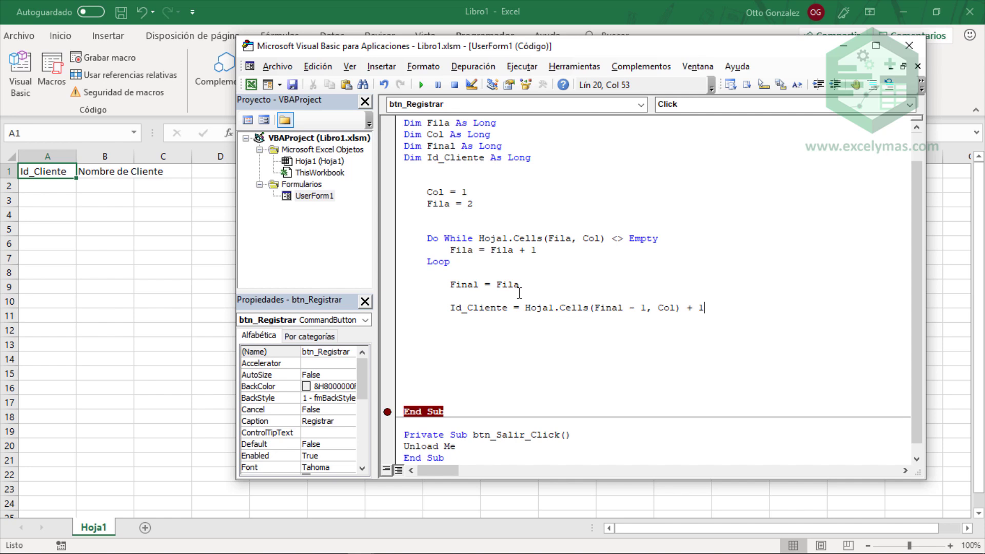
Run UserForm1, enter a client name and click Registrar to test the code.
{"action": "left_click", "coordinate": [421, 84]}
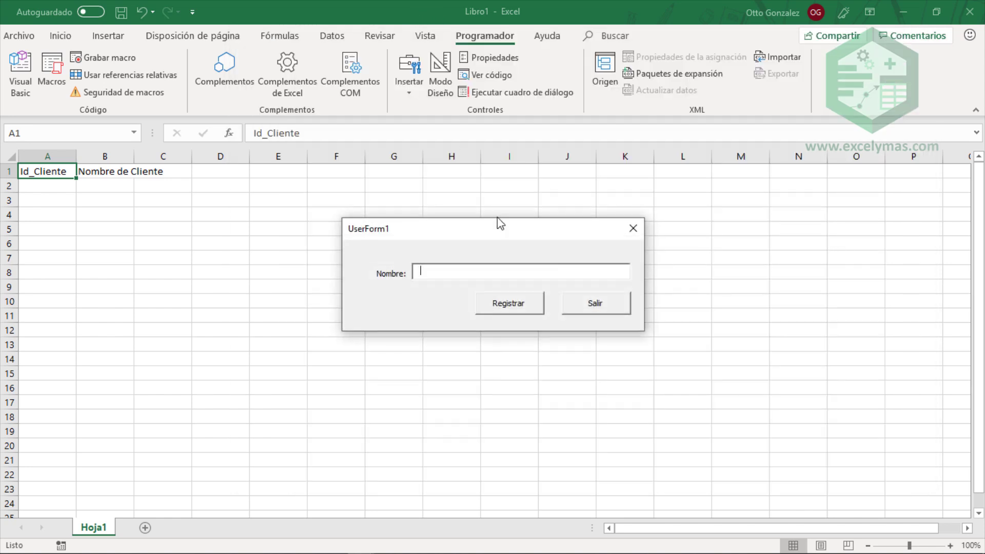
{"action": "left_click", "coordinate": [499, 310]}
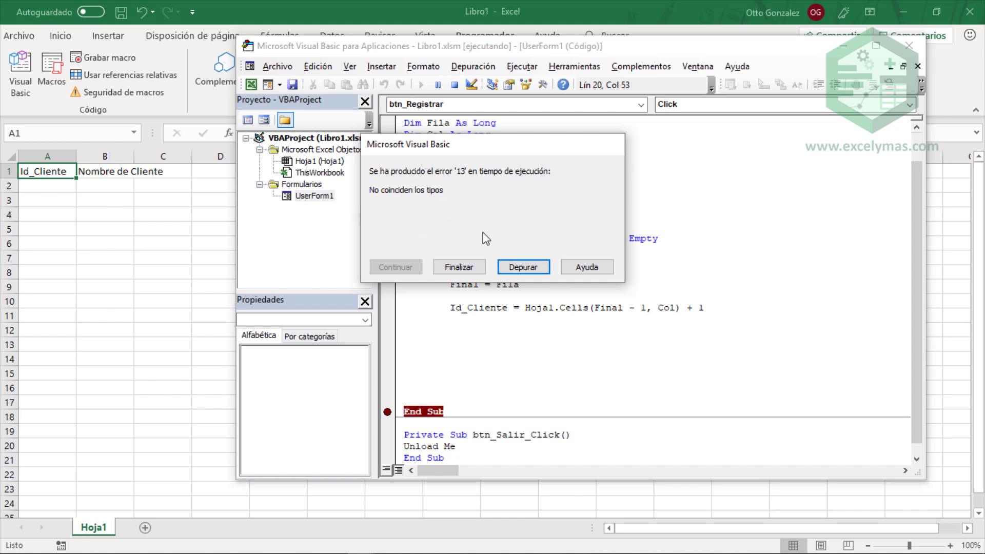
Debug the type-mismatch error 13, reset execution and reopen the Registrar click code.
{"action": "left_click", "coordinate": [524, 267]}
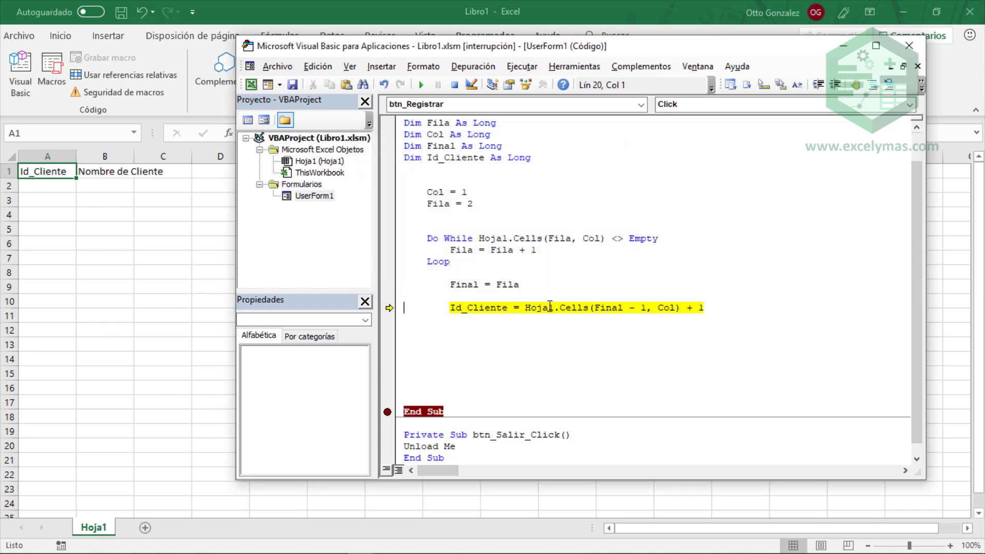
{"action": "left_click", "coordinate": [454, 85]}
{"action": "double_click", "coordinate": [571, 183]}
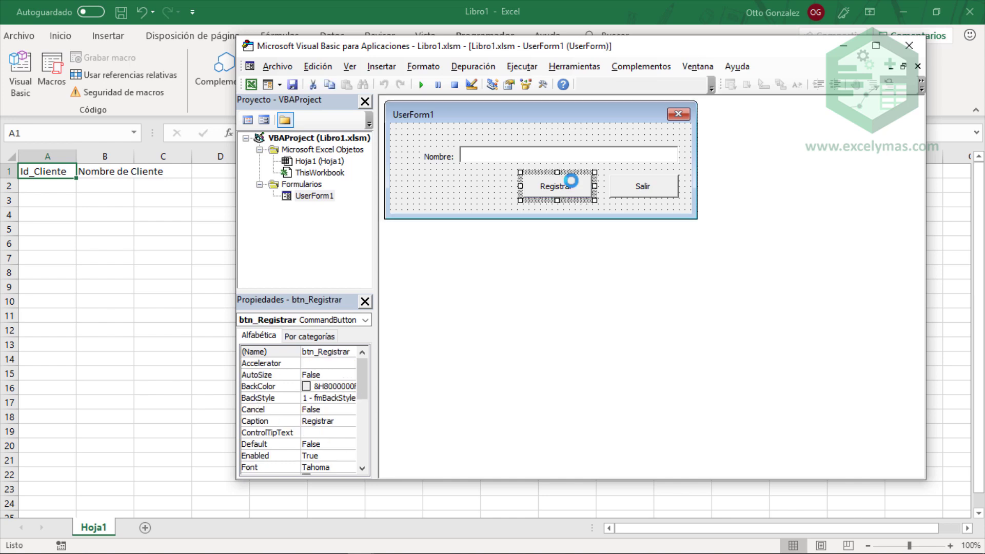
{"action": "left_click", "coordinate": [525, 319]}
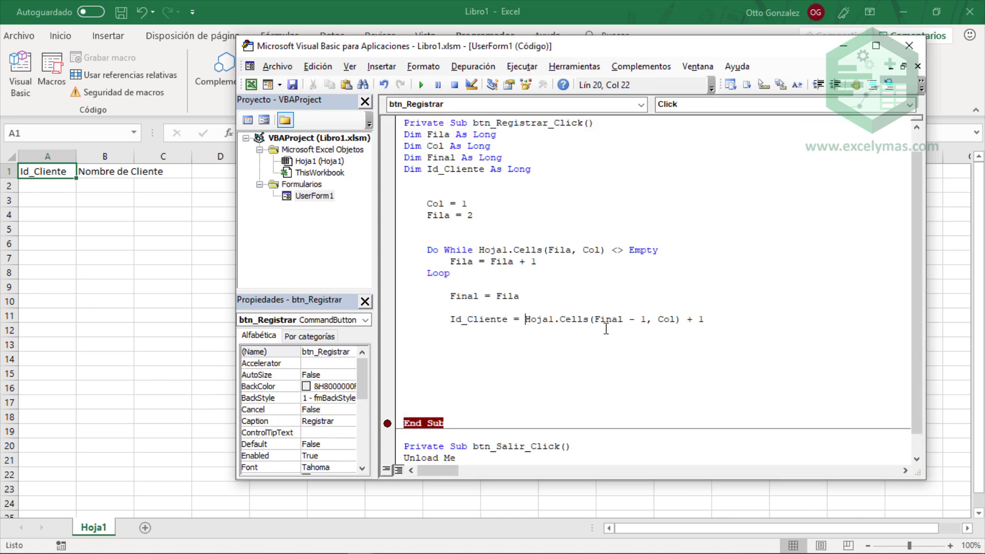
Wrap the cell reference in Val: Id_Cliente = Val(Hoja1.Cells(Final - 1, Col)) + 1.
{"action": "left_click", "coordinate": [62, 171]}
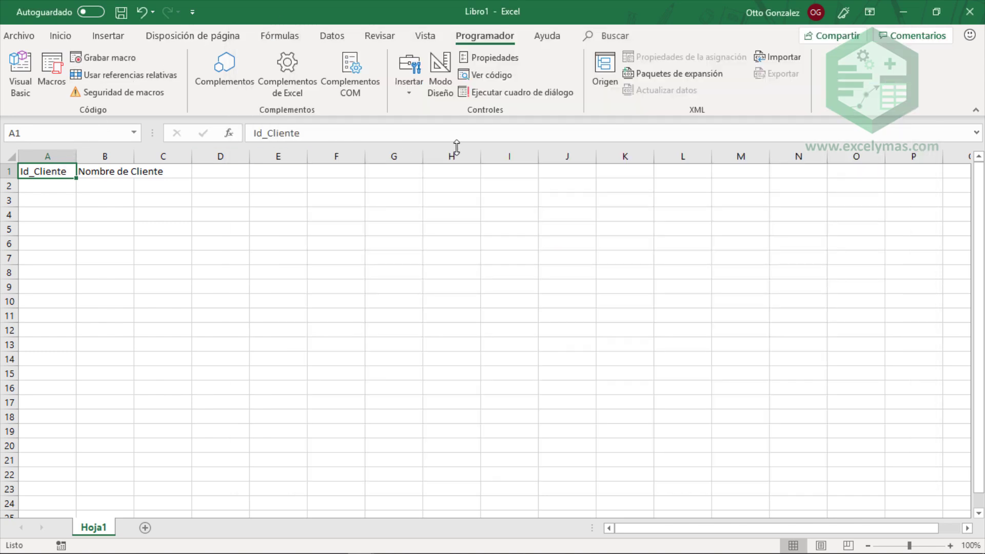
{"action": "key", "text": "alt+Tab"}
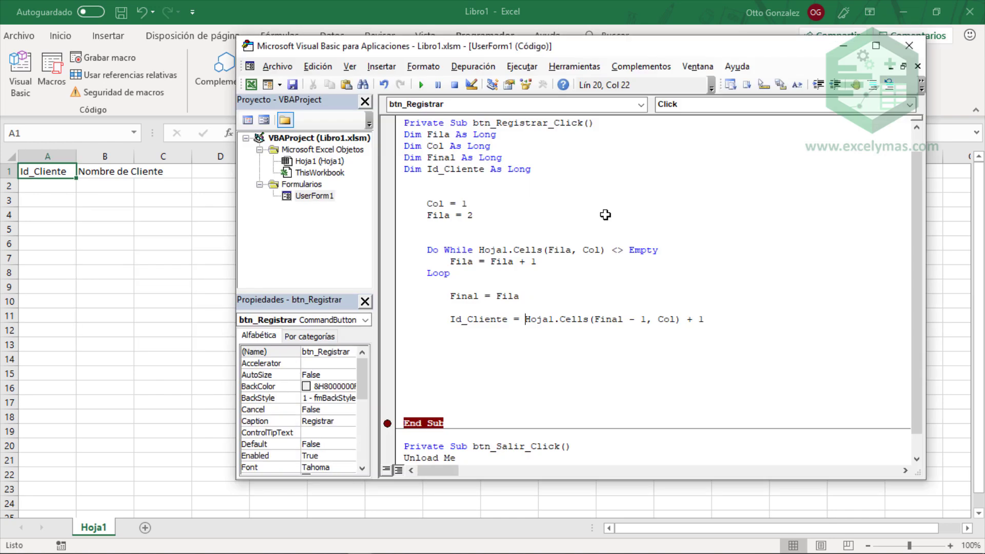
{"action": "type", "text": "val"}
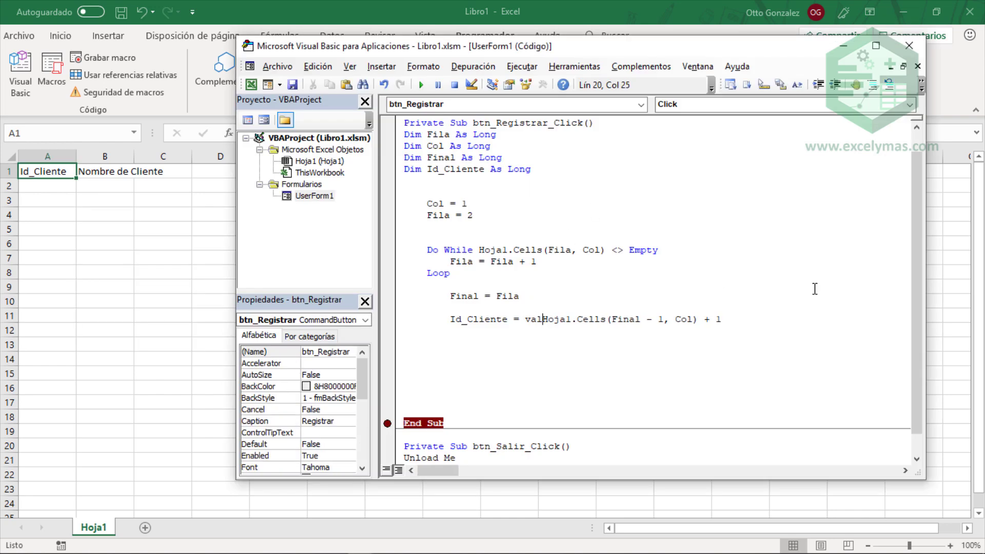
{"action": "type", "text": "("}
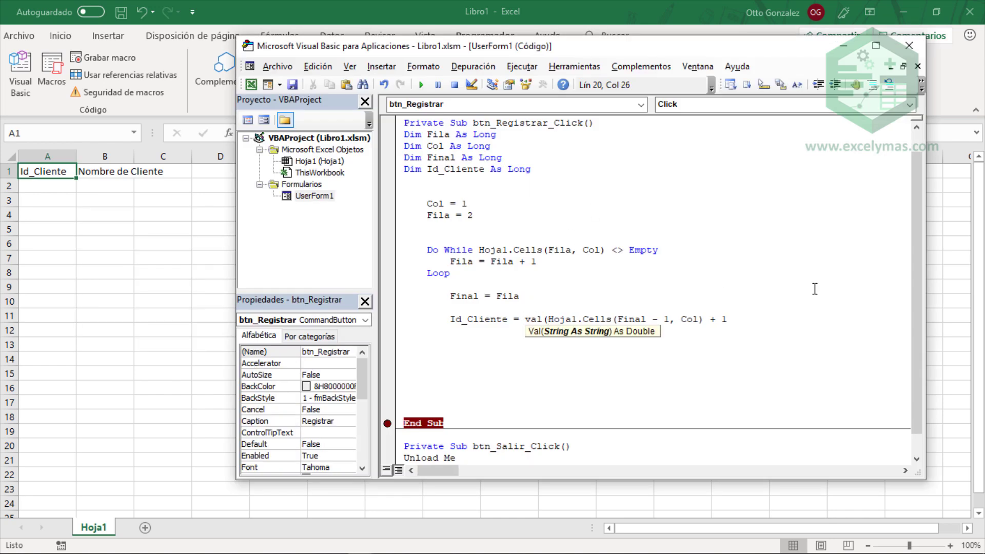
{"action": "left_click", "coordinate": [705, 319]}
{"action": "type", "text": ")"}
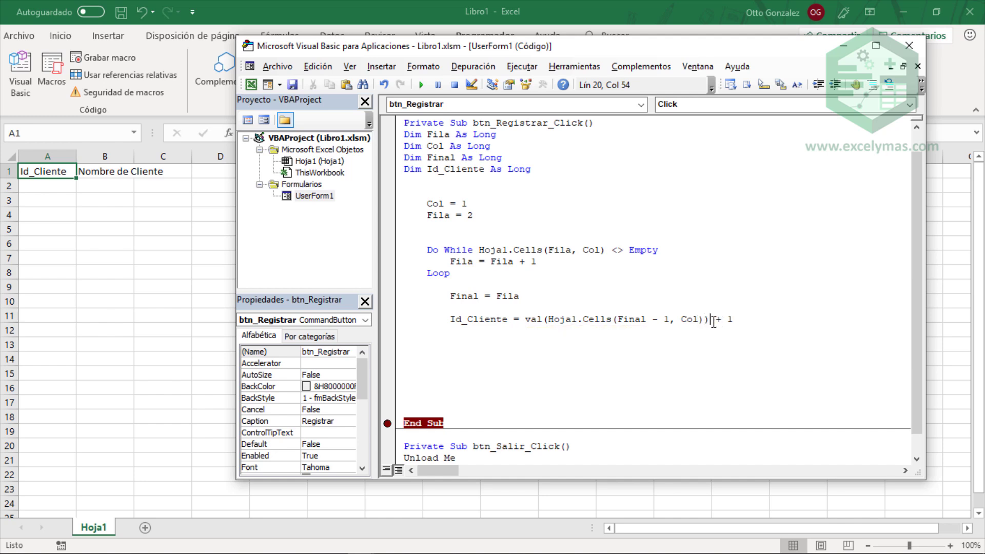
{"action": "left_click", "coordinate": [464, 331]}
Rerun the form, register a client name in capitals, then reset the paused macro.
{"action": "left_click", "coordinate": [423, 85]}
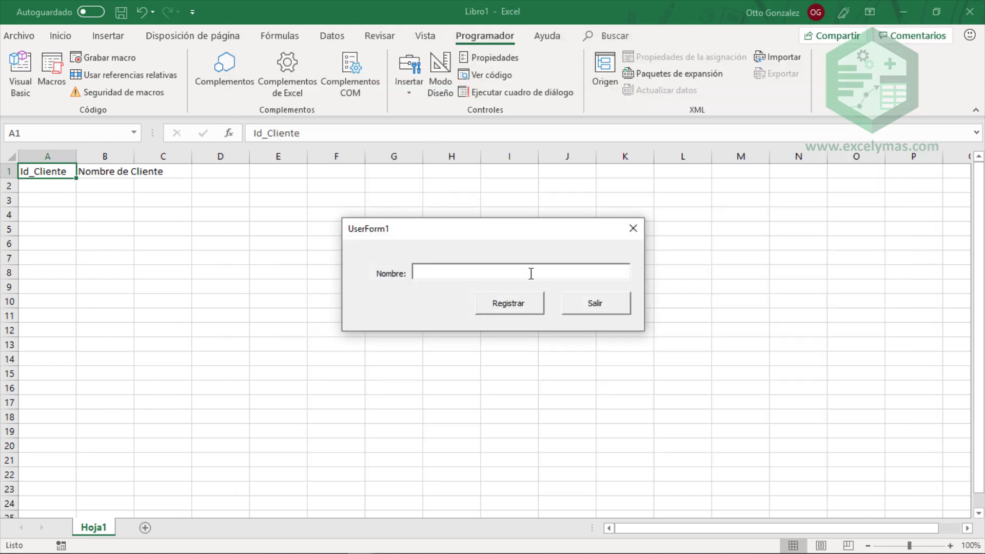
{"action": "left_click", "coordinate": [518, 303]}
{"action": "mouse_move", "coordinate": [473, 319]}
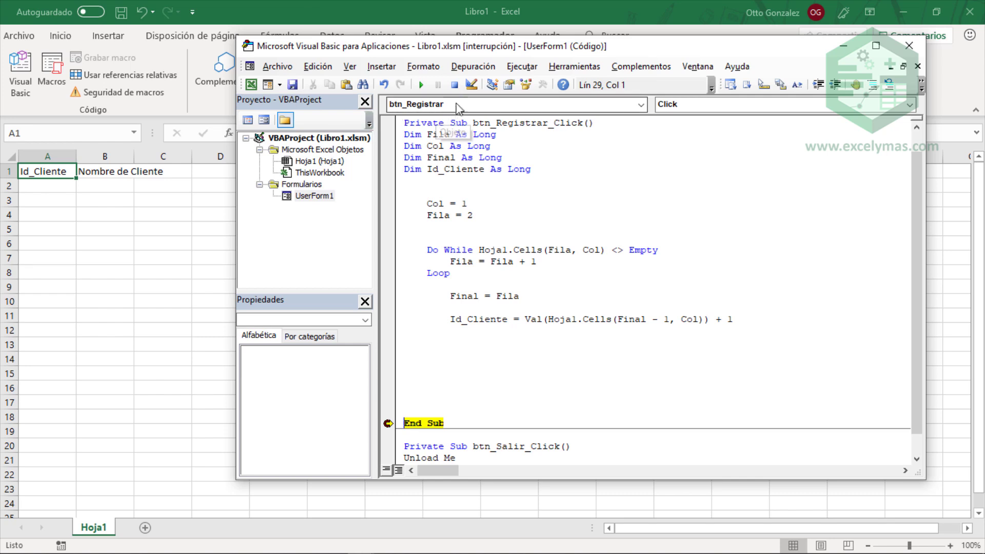
{"action": "left_click", "coordinate": [454, 85]}
Open the Registrar click code and delete the + 1 from the Id_Cliente line.
{"action": "double_click", "coordinate": [605, 194]}
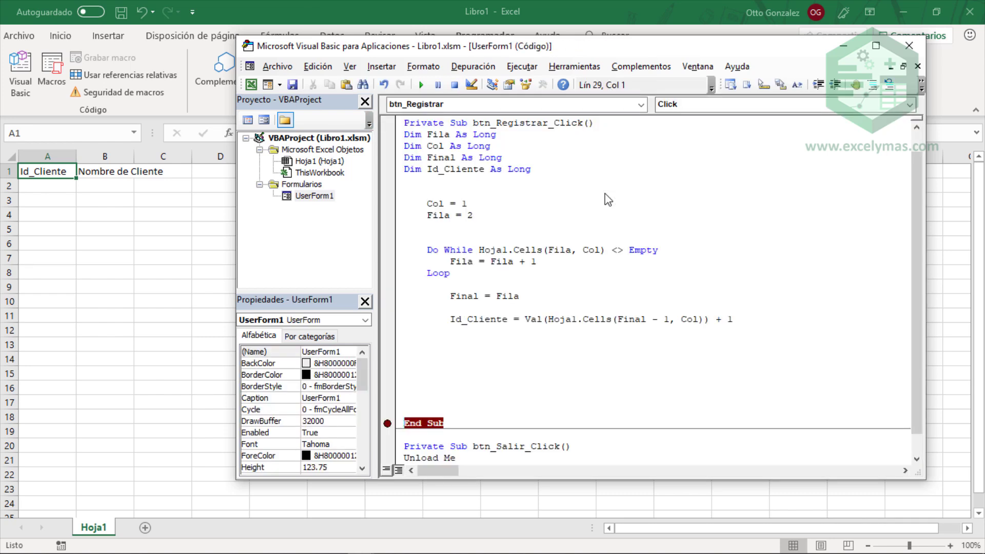
{"action": "left_click", "coordinate": [741, 314]}
{"action": "key", "text": "BackSpace"}
{"action": "key", "text": "BackSpace"}
{"action": "key", "text": "BackSpace"}
{"action": "key", "text": "BackSpace"}
{"action": "key", "text": "Down"}
{"action": "key", "text": "Down"}
{"action": "key", "text": "Up"}
{"action": "key", "text": "Up"}
{"action": "key", "text": "Up"}
{"action": "key", "text": "End"}
Test the form by registering 'OTTO', stop the run, and reopen the Registrar code.
{"action": "left_click", "coordinate": [422, 84]}
{"action": "type", "text": "OT"}
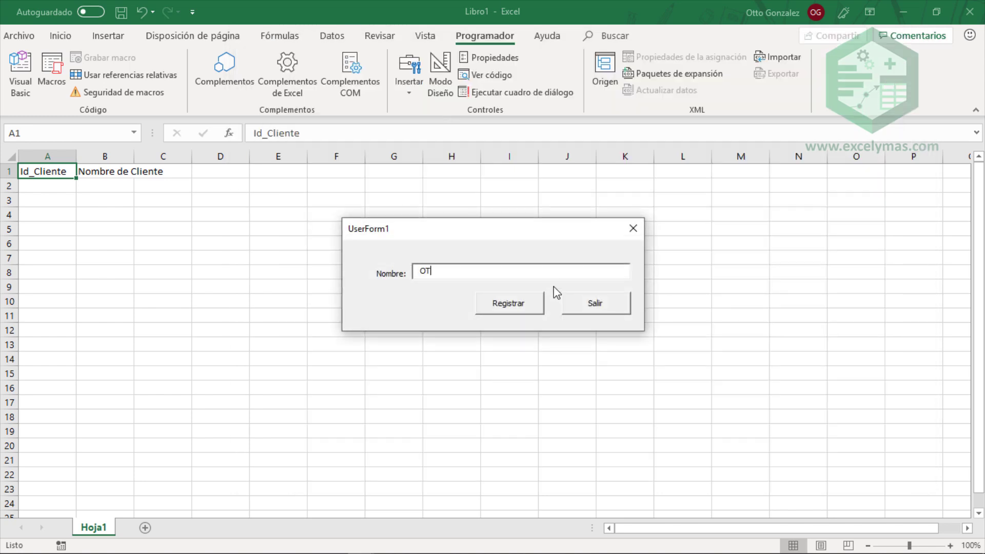
{"action": "type", "text": "TO"}
{"action": "left_click", "coordinate": [510, 302]}
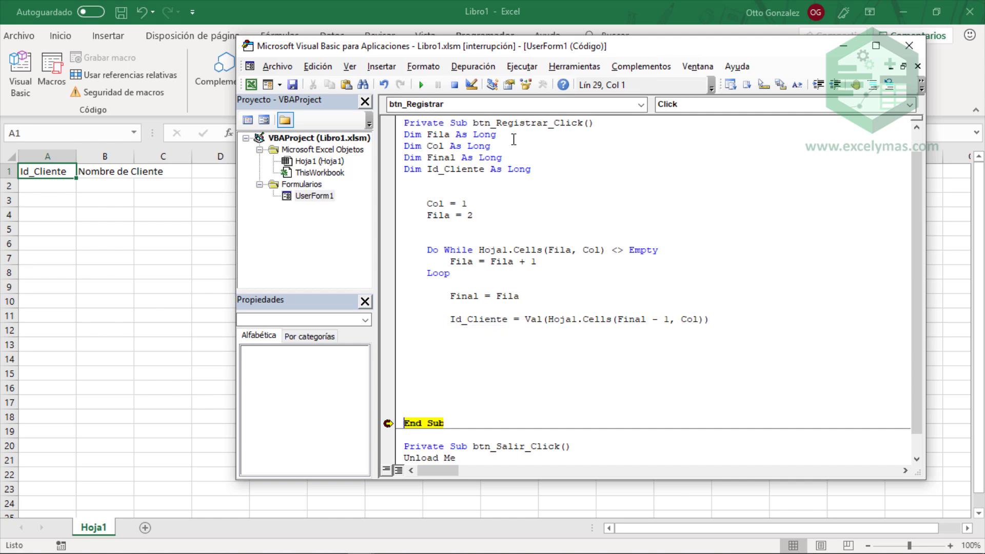
{"action": "left_click", "coordinate": [455, 84]}
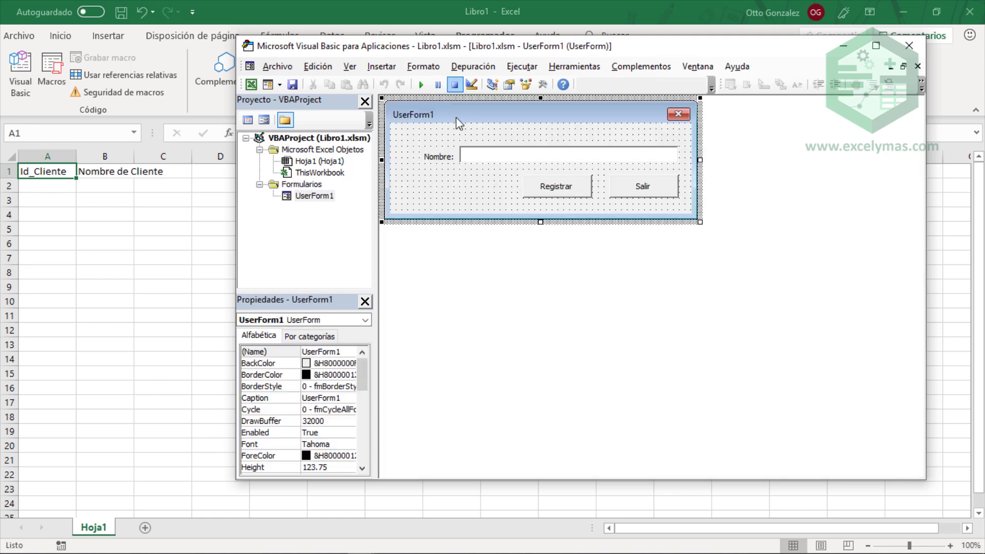
{"action": "double_click", "coordinate": [572, 188]}
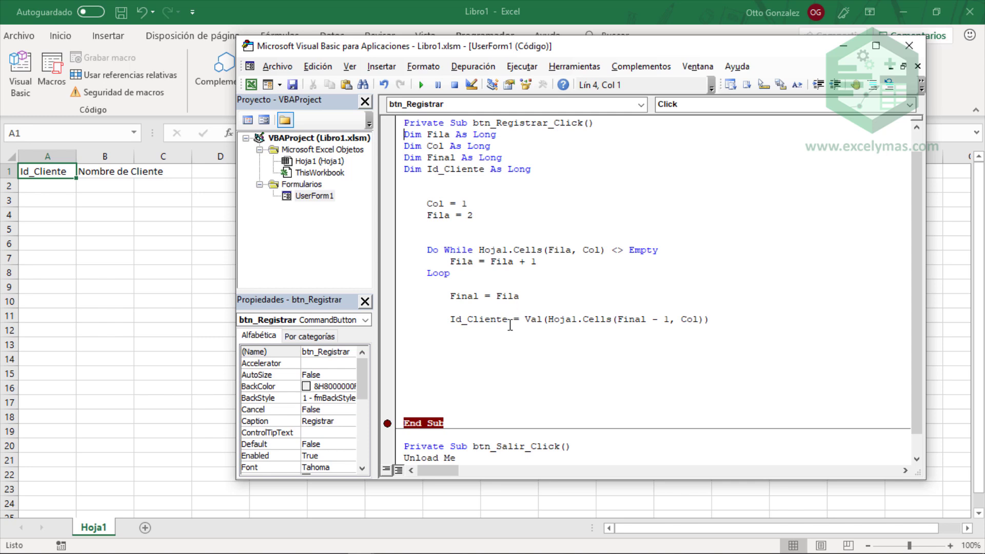
Clear the End Sub breakpoint and add a blank line below Id_Cliente.
{"action": "left_click", "coordinate": [490, 333]}
{"action": "left_click", "coordinate": [388, 424]}
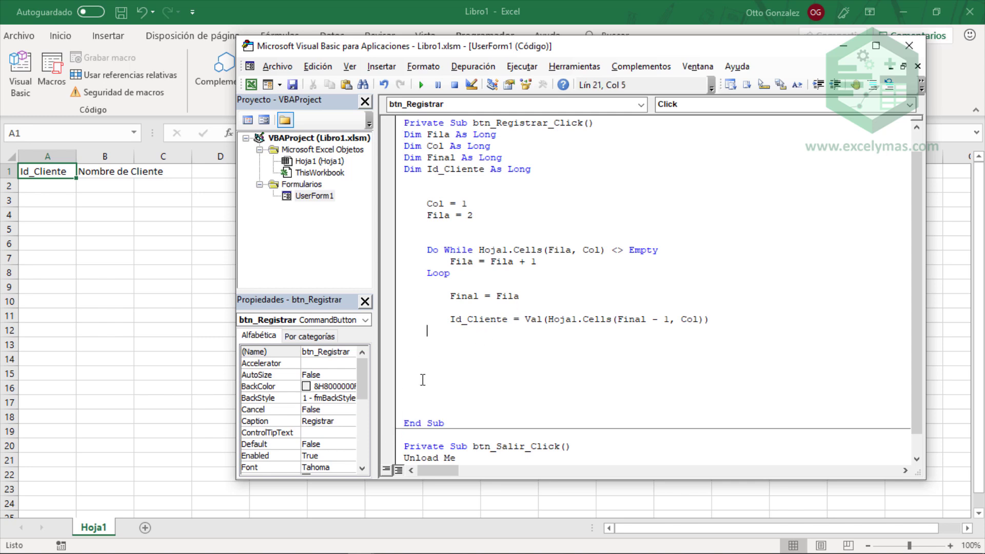
{"action": "left_click", "coordinate": [454, 337]}
{"action": "key", "text": "Return"}
{"action": "key", "text": "Return"}
{"action": "key", "text": "Return"}
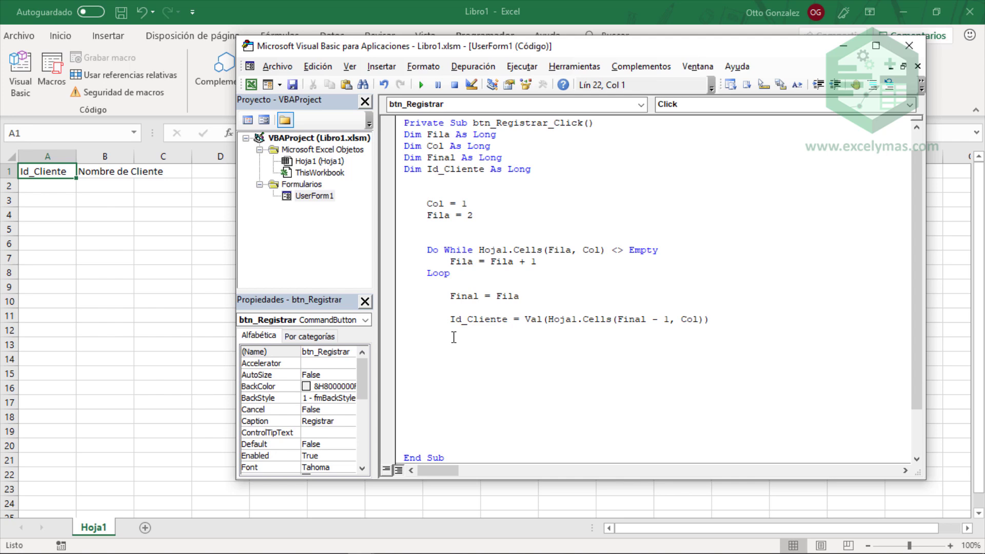
Start If MsgBox("Es correcto el nombre del Cliente" + vbNewLine + _ with a continuation line.
{"action": "type", "text": "If"}
{"action": "key", "text": "BackSpace"}
{"action": "type", "text": "f ms"}
{"action": "type", "text": "gb"}
{"action": "type", "text": "bex"}
{"action": "type", "text": "("}
{"action": "key", "text": "Left"}
{"action": "key", "text": "Left"}
{"action": "key", "text": "Left"}
{"action": "key", "text": "Left"}
{"action": "key", "text": "Left"}
{"action": "key", "text": "Left"}
{"action": "key", "text": "Right"}
{"action": "key", "text": "Right"}
{"action": "key", "text": "Right"}
{"action": "key", "text": "BackSpace"}
{"action": "key", "text": "Delete"}
{"action": "type", "text": "o"}
{"action": "key", "text": "Right"}
{"action": "key", "text": "Right"}
{"action": "type", "text": "("}
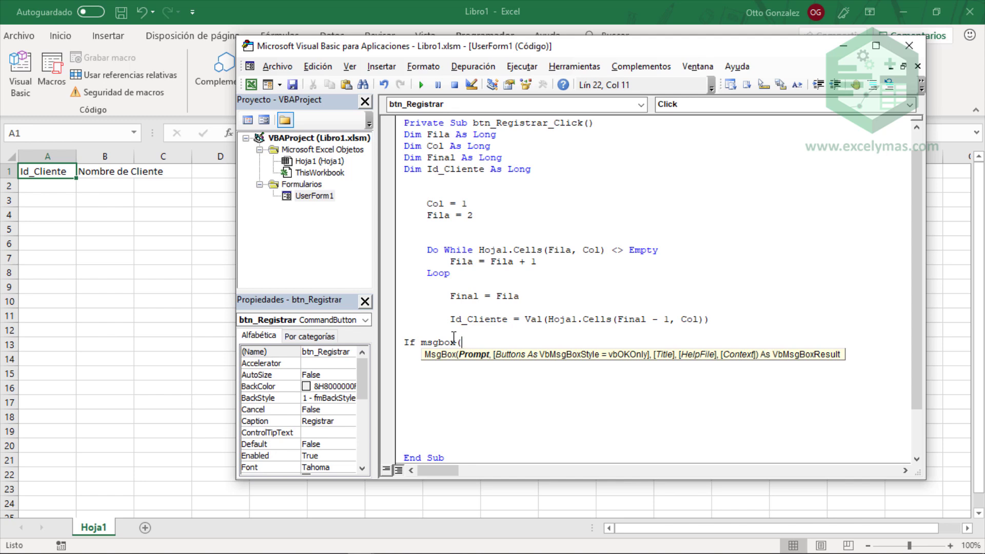
{"action": "type", "text": "\""}
{"action": "type", "text": "Es corre"}
{"action": "type", "text": "cto el nombre del"}
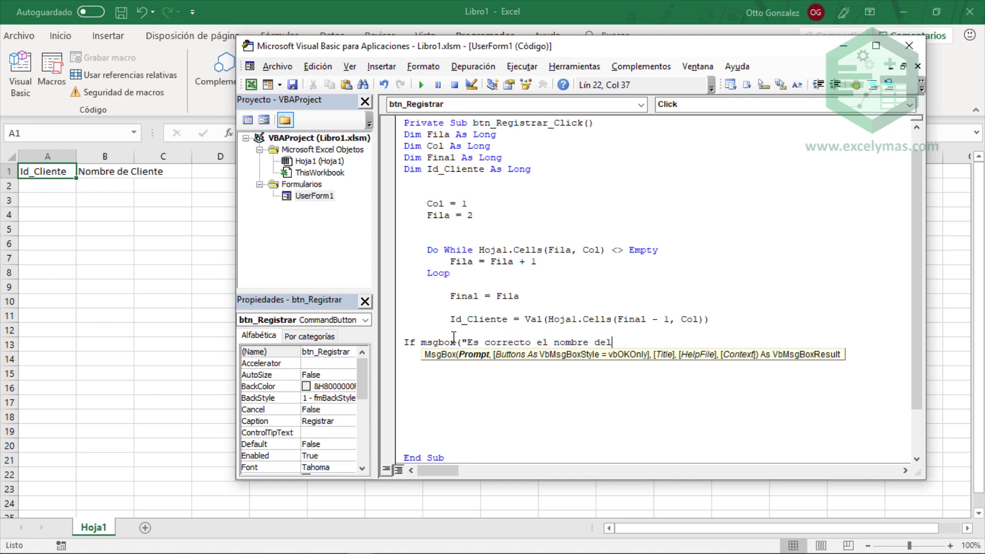
{"action": "type", "text": " Cliente"}
{"action": "type", "text": "\""}
{"action": "type", "text": " + "}
{"action": "type", "text": "vbn"}
{"action": "type", "text": "ew"}
{"action": "type", "text": "line "}
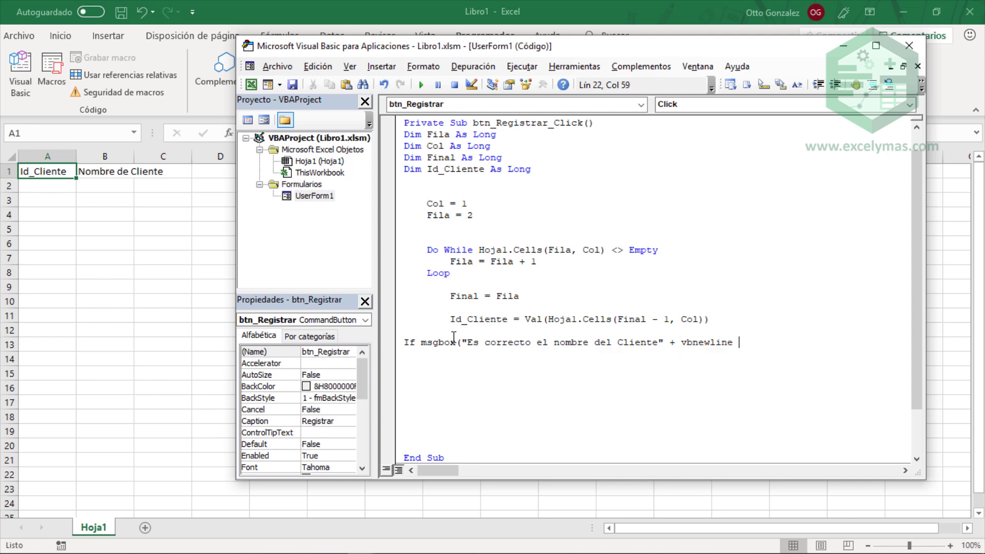
{"action": "type", "text": "+ _"}
{"action": "key", "text": "Return"}
{"action": "key", "text": "Tab"}
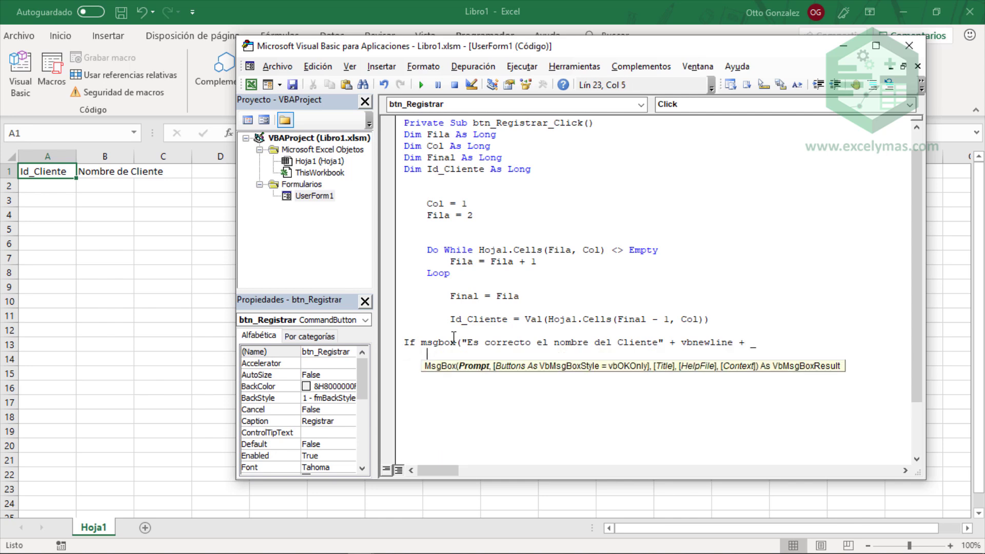
{"action": "key", "text": "Tab"}
Add the second prompt "¿Desea procesar el registro?" and wrap the first in ¿ and ?
{"action": "type", "text": "\""}
{"action": "type", "text": "¿"}
{"action": "type", "text": "des"}
{"action": "key", "text": "BackSpace"}
{"action": "key", "text": "BackSpace"}
{"action": "key", "text": "BackSpace"}
{"action": "type", "text": "Desea "}
{"action": "type", "text": "procea"}
{"action": "type", "text": "r"}
{"action": "key", "text": "BackSpace"}
{"action": "key", "text": "BackSpace"}
{"action": "key", "text": "BackSpace"}
{"action": "type", "text": "sar e"}
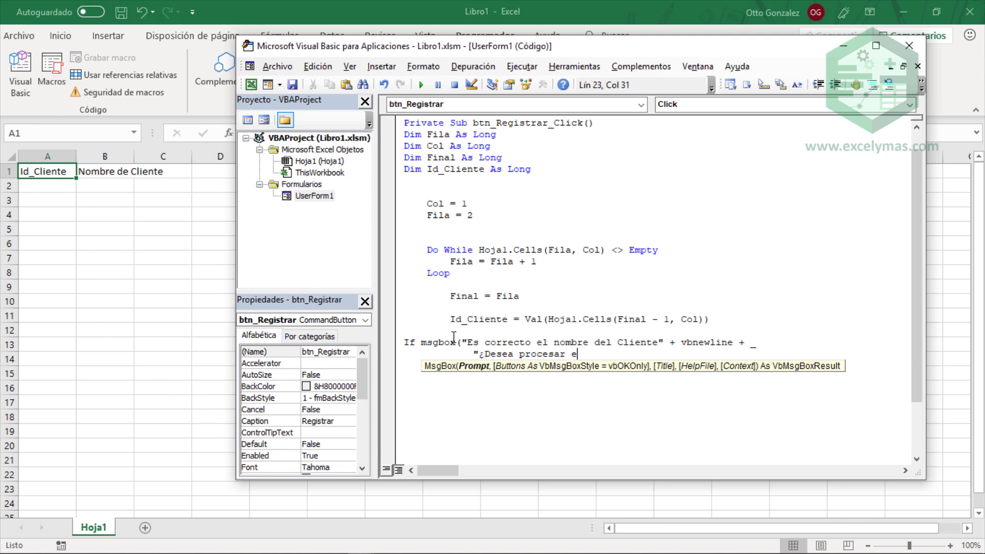
{"action": "type", "text": "l registro"}
{"action": "type", "text": "?\""}
{"action": "left_click", "coordinate": [467, 342]}
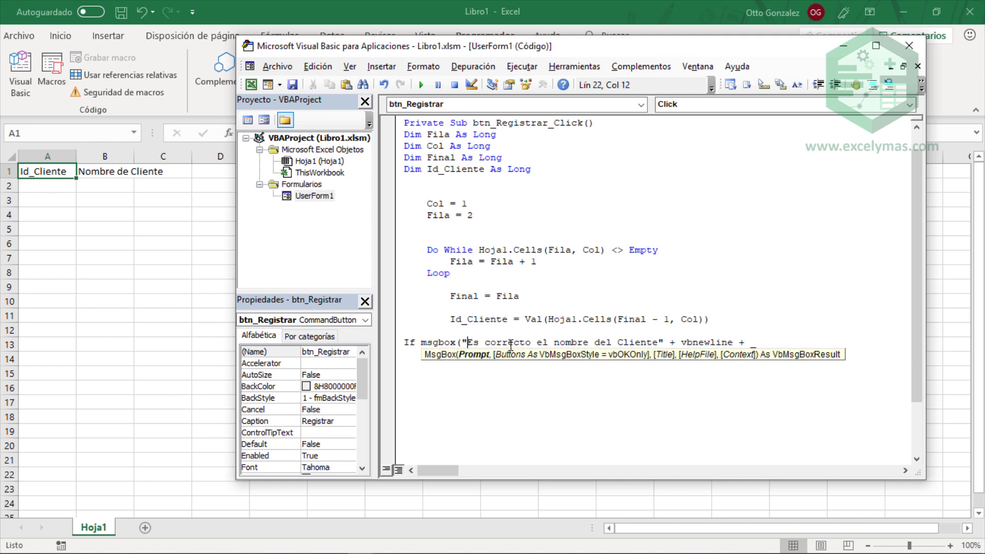
{"action": "type", "text": "¿"}
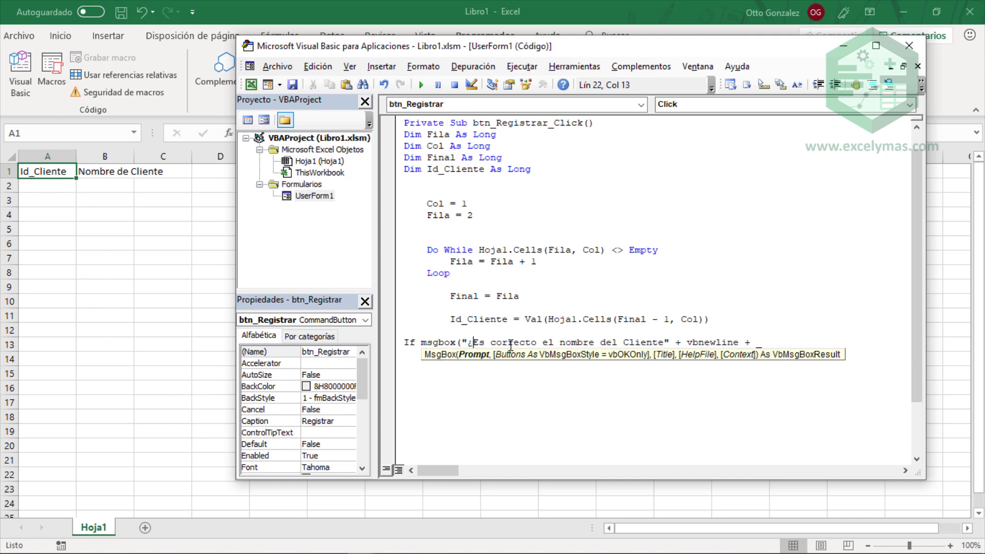
{"action": "left_click", "coordinate": [666, 342]}
{"action": "type", "text": "?"}
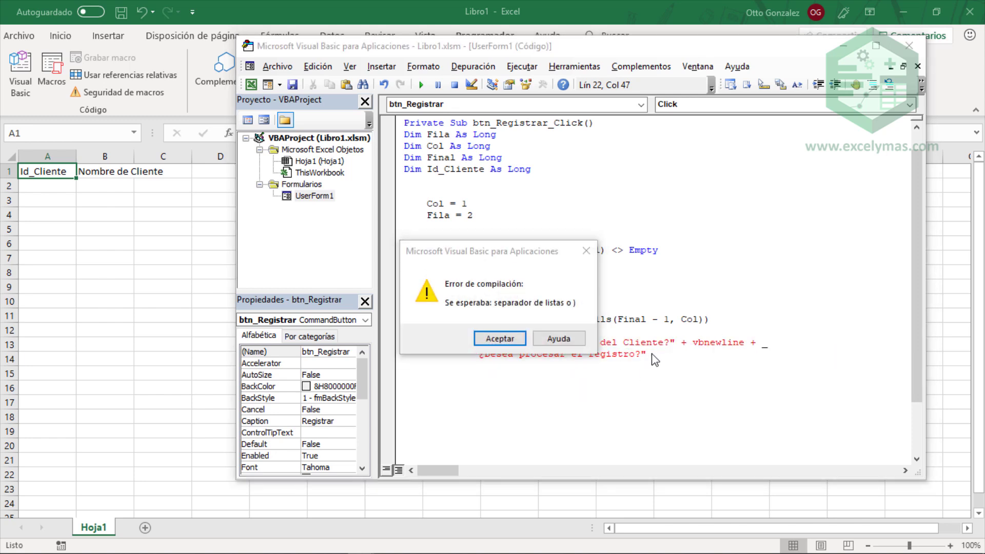
Finish the MsgBox with vbQuestion + vbYesNo and title "Registro de Clientes".
{"action": "left_click", "coordinate": [500, 338]}
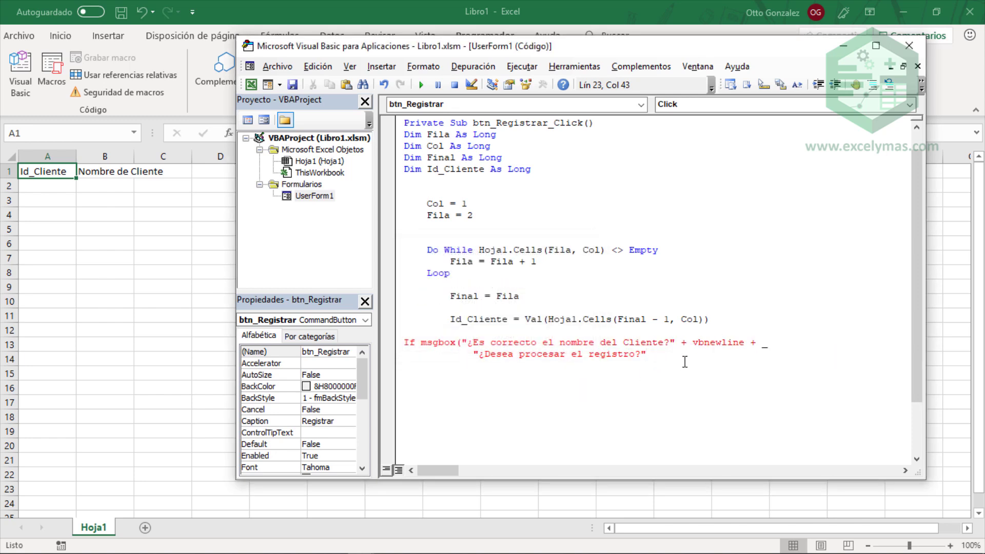
{"action": "type", "text": ","}
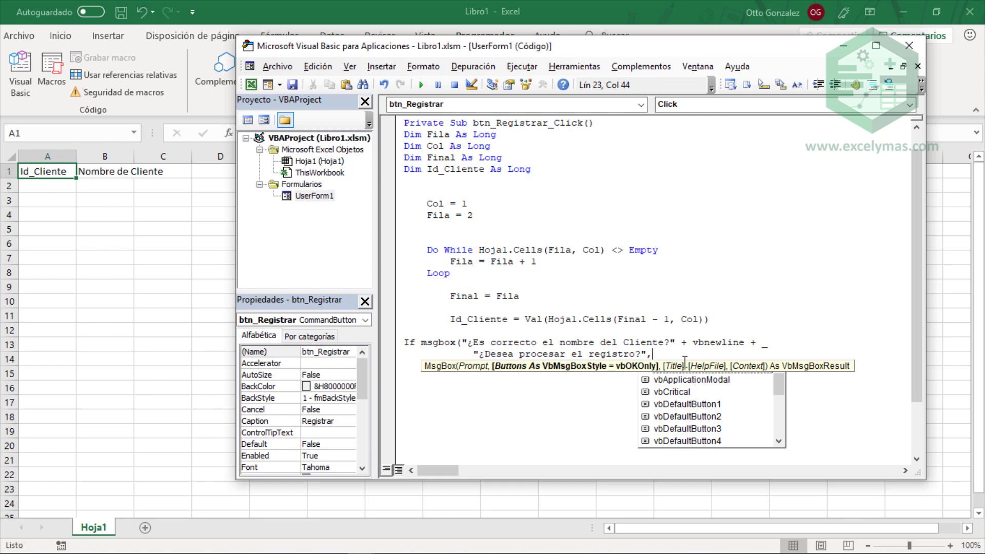
{"action": "type", "text": "vb"}
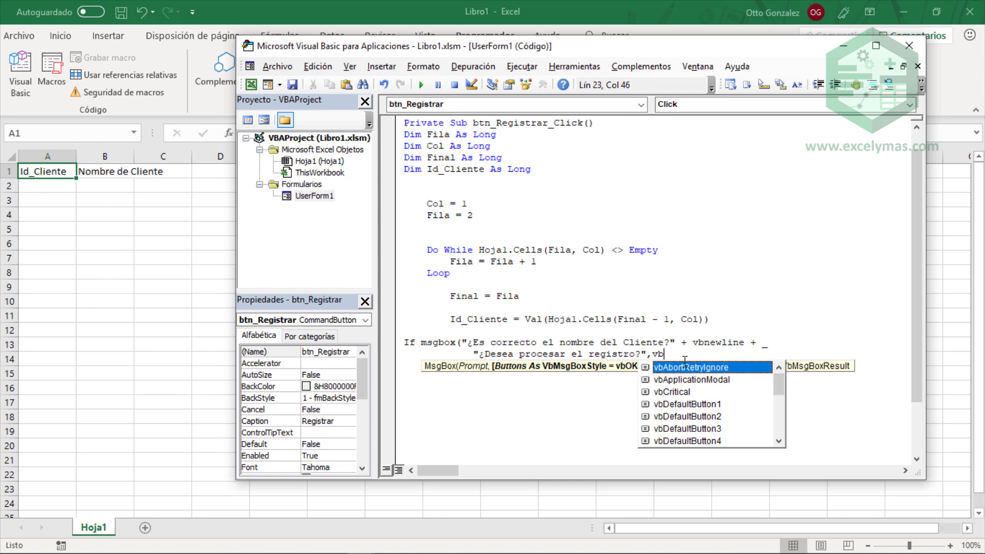
{"action": "type", "text": "ye"}
{"action": "key", "text": "Tab"}
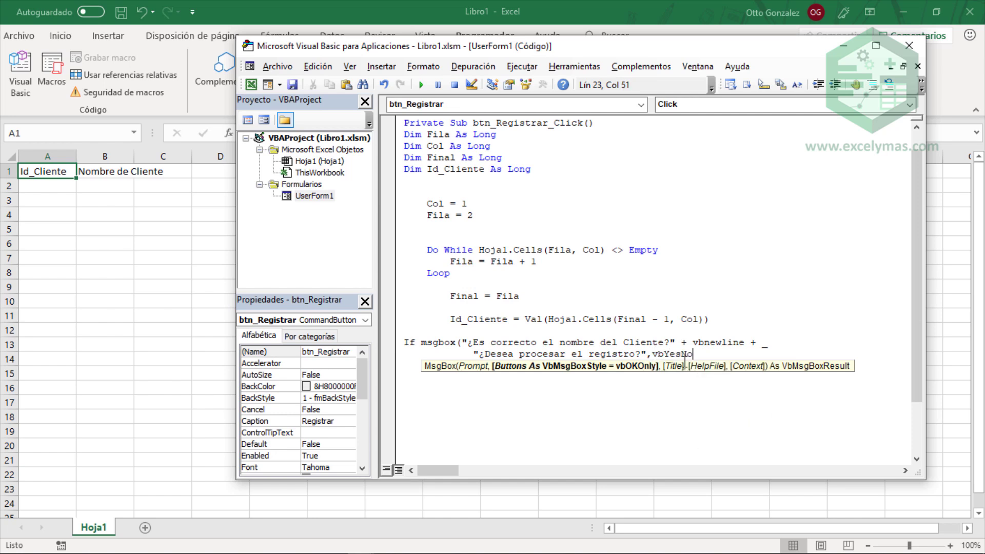
{"action": "type", "text": ","}
{"action": "key", "text": "BackSpace"}
{"action": "key", "text": "BackSpace"}
{"action": "key", "text": "BackSpace"}
{"action": "key", "text": "BackSpace"}
{"action": "key", "text": "BackSpace"}
{"action": "key", "text": "BackSpace"}
{"action": "key", "text": "BackSpace"}
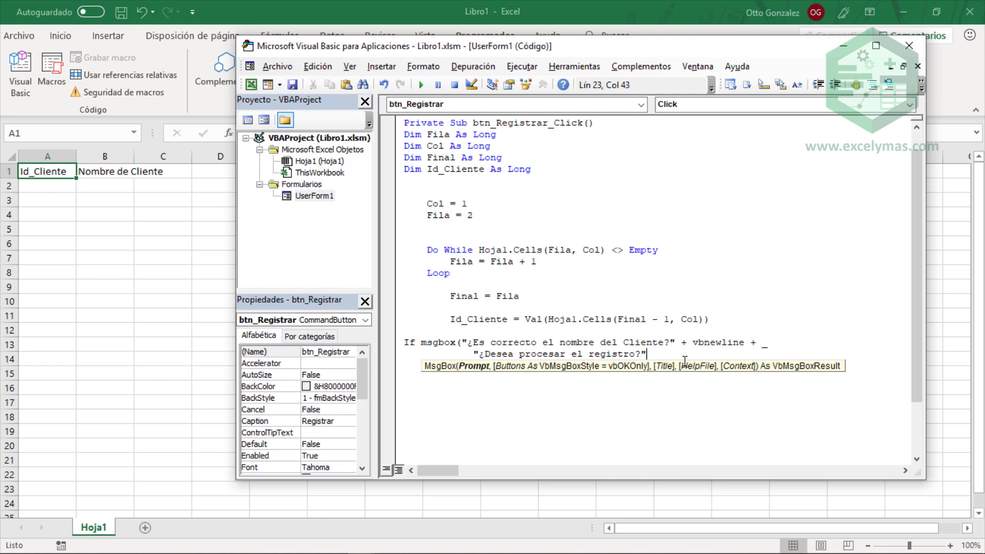
{"action": "type", "text": "vbque"}
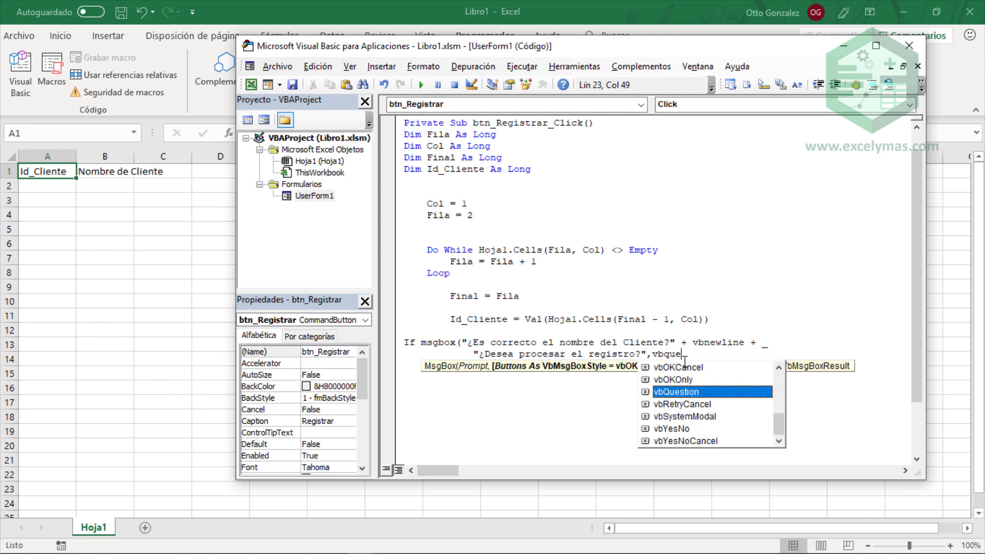
{"action": "type", "text": " + vb"}
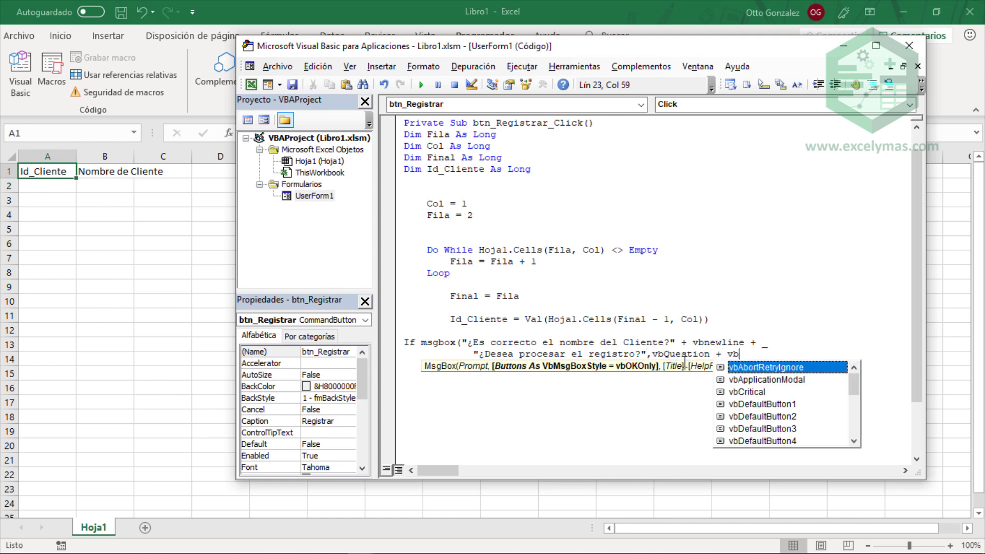
{"action": "type", "text": "YesNo"}
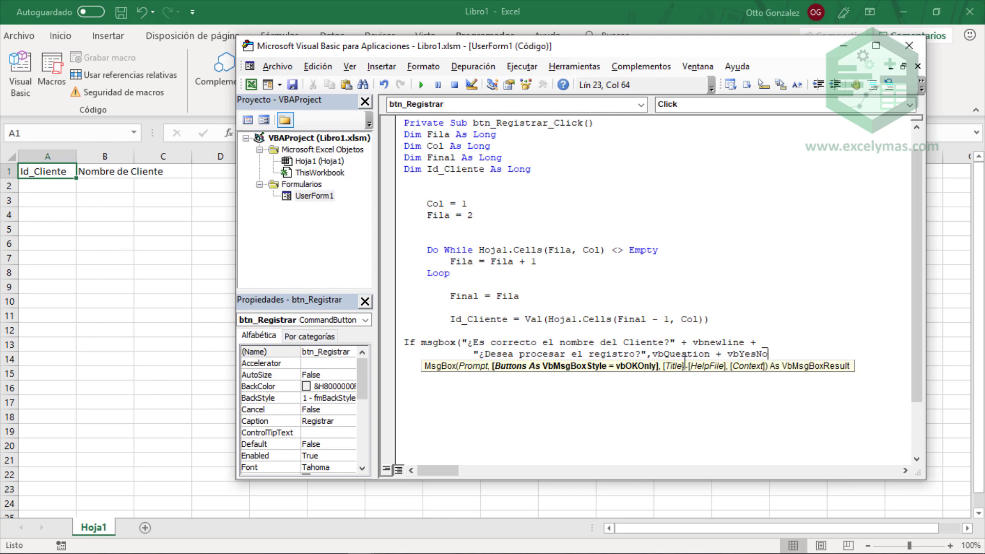
{"action": "type", "text": ","}
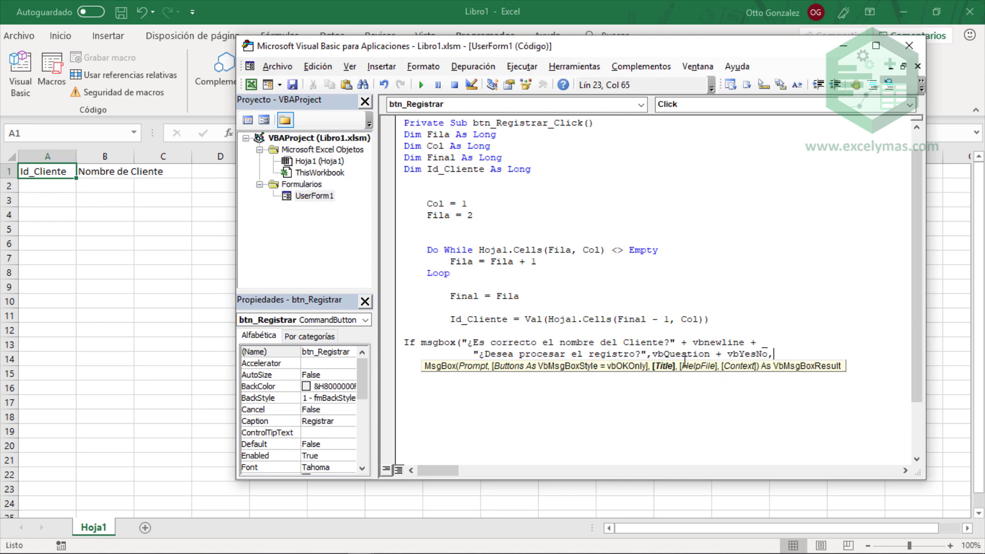
{"action": "type", "text": "\""}
{"action": "type", "text": "Registro de"}
{"action": "type", "text": " Clientes"}
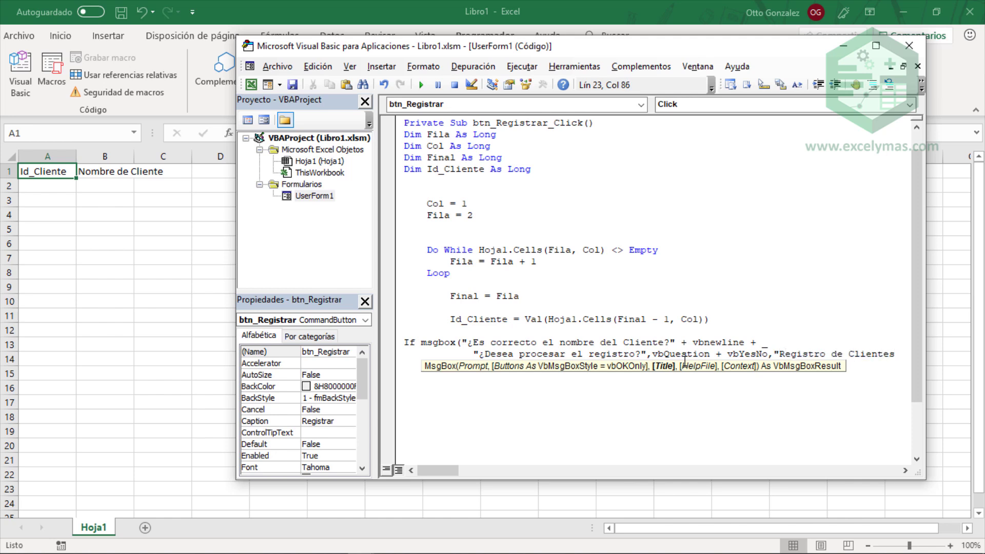
{"action": "type", "text": "\""}
{"action": "type", "text": ")"}
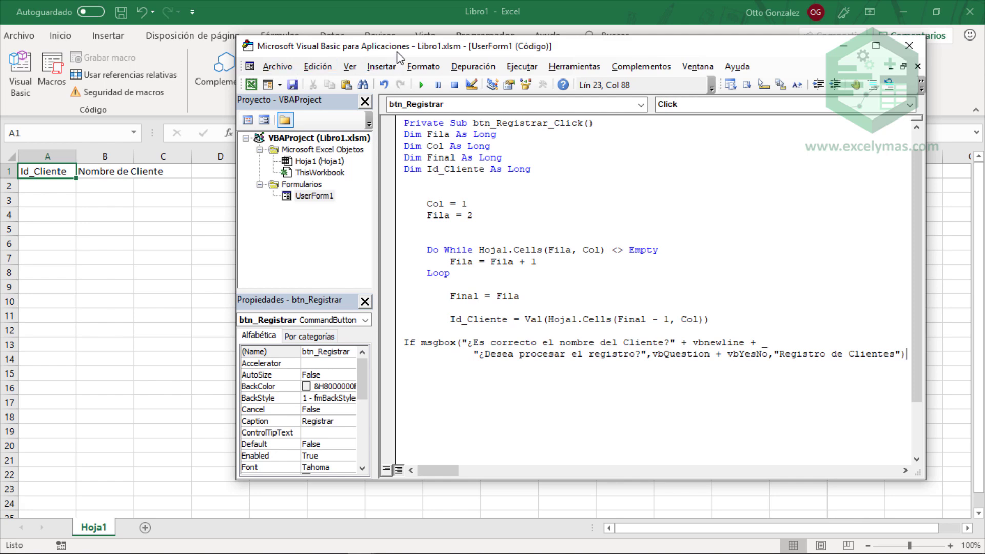
Widen the code window and append = vbYes Then to the If MsgBox line.
{"action": "left_click_drag", "start_coordinate": [396, 51], "coordinate": [343, 61]}
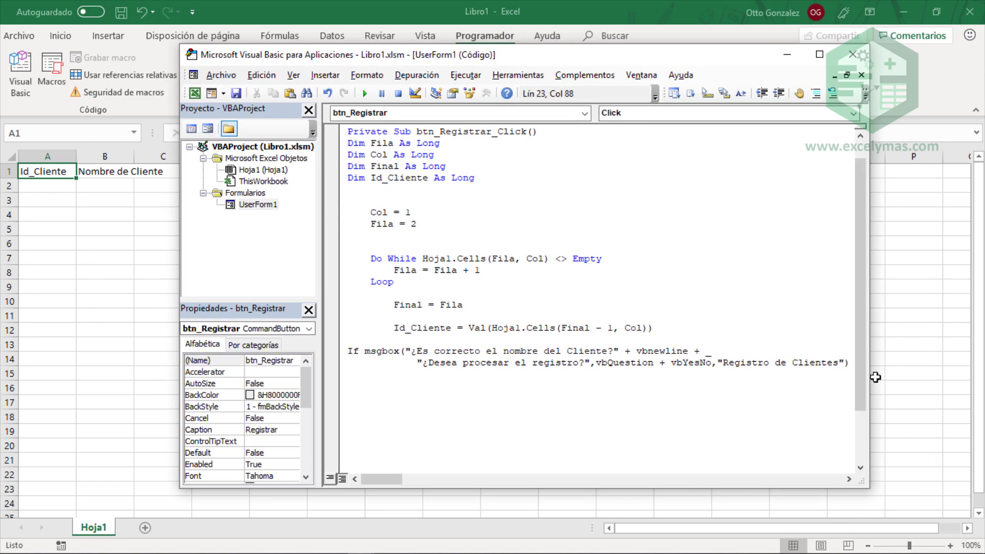
{"action": "left_click_drag", "start_coordinate": [873, 378], "coordinate": [943, 378]}
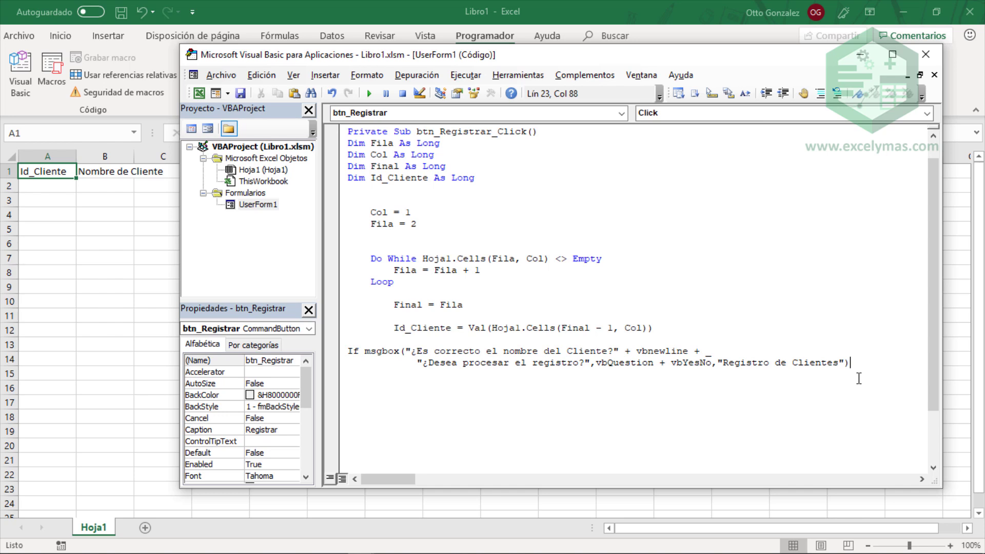
{"action": "type", "text": "= "}
{"action": "type", "text": "vbyes"}
{"action": "type", "text": " then"}
Close the vbYes If block with End If, leaving a blank line for the Yes branch.
{"action": "key", "text": "Return"}
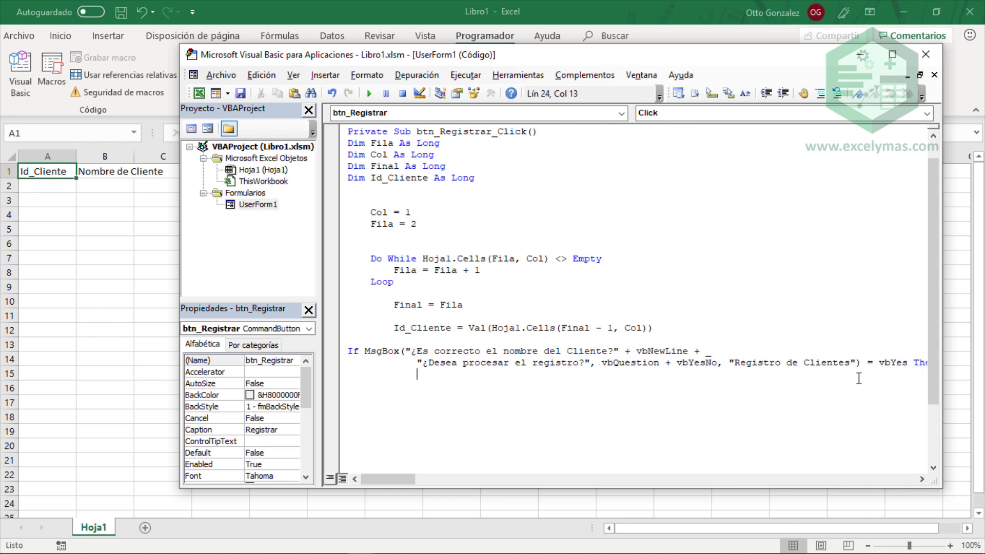
{"action": "key", "text": "Return"}
{"action": "key", "text": "Return"}
{"action": "key", "text": "BackSpace"}
{"action": "key", "text": "BackSpace"}
{"action": "key", "text": "BackSpace"}
{"action": "key", "text": "Return"}
{"action": "type", "text": "endif"}
{"action": "key", "text": "Up"}
Add an Else branch running Exit Sub above End If, and widen the code area.
{"action": "key", "text": "Return"}
{"action": "key", "text": "Return"}
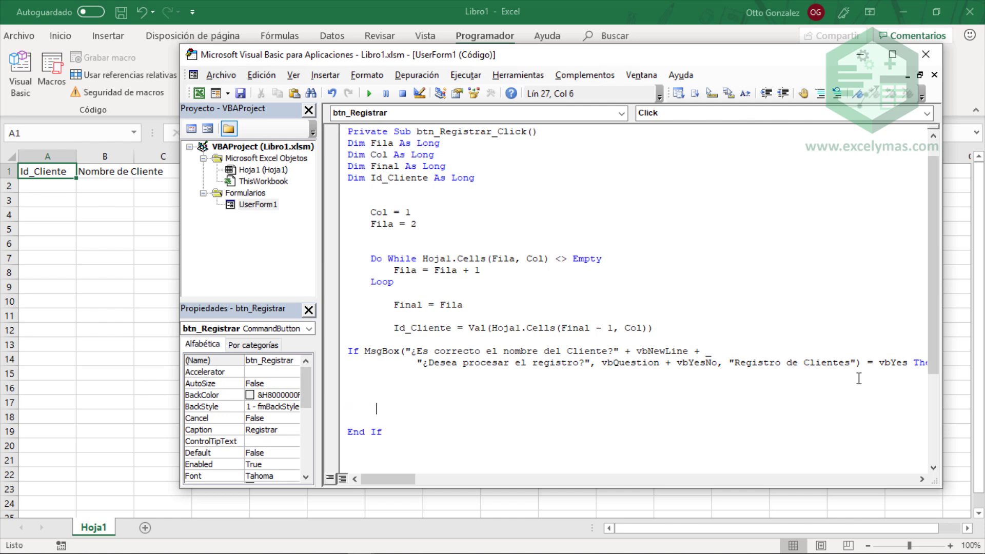
{"action": "type", "text": "else"}
{"action": "key", "text": "Return"}
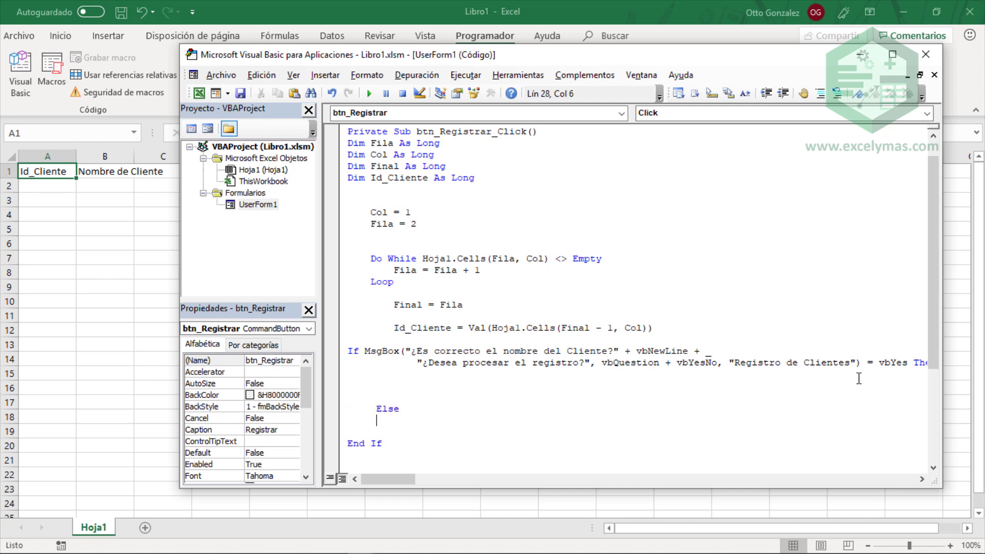
{"action": "key", "text": "Tab"}
{"action": "type", "text": "exit"}
{"action": "type", "text": " sub"}
{"action": "key", "text": "Up"}
{"action": "key", "text": "Up"}
{"action": "key", "text": "Up"}
{"action": "key", "text": "Up"}
{"action": "key", "text": "BackSpace"}
{"action": "key", "text": "BackSpace"}
{"action": "key", "text": "BackSpace"}
{"action": "key", "text": "Return"}
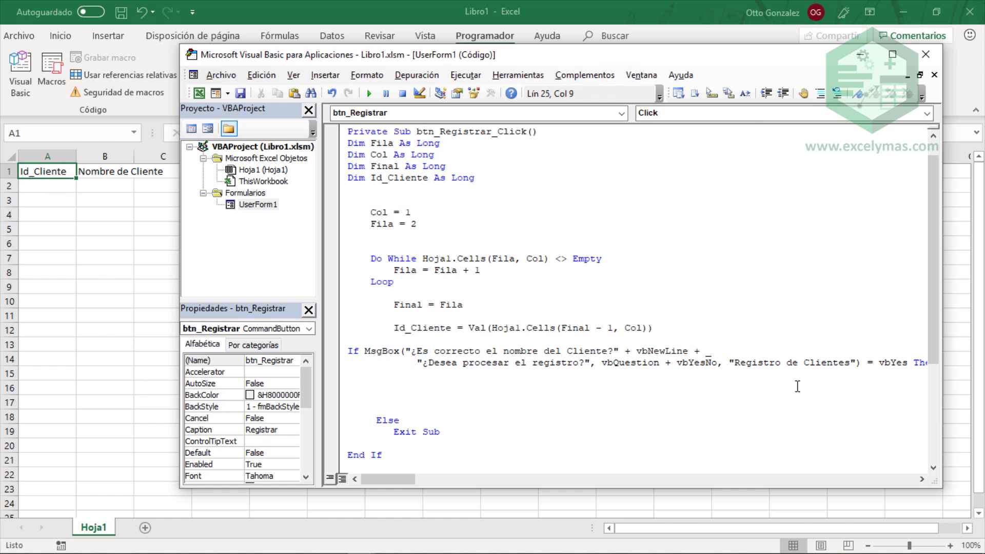
{"action": "scroll", "coordinate": [790, 389], "scroll_direction": "down", "scroll_amount": 3}
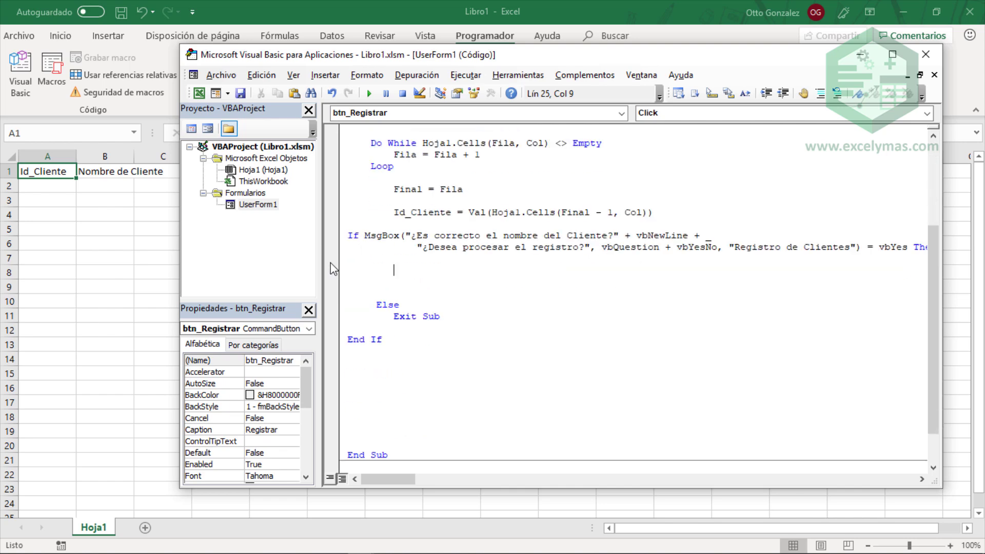
{"action": "left_click_drag", "start_coordinate": [324, 269], "coordinate": [308, 263]}
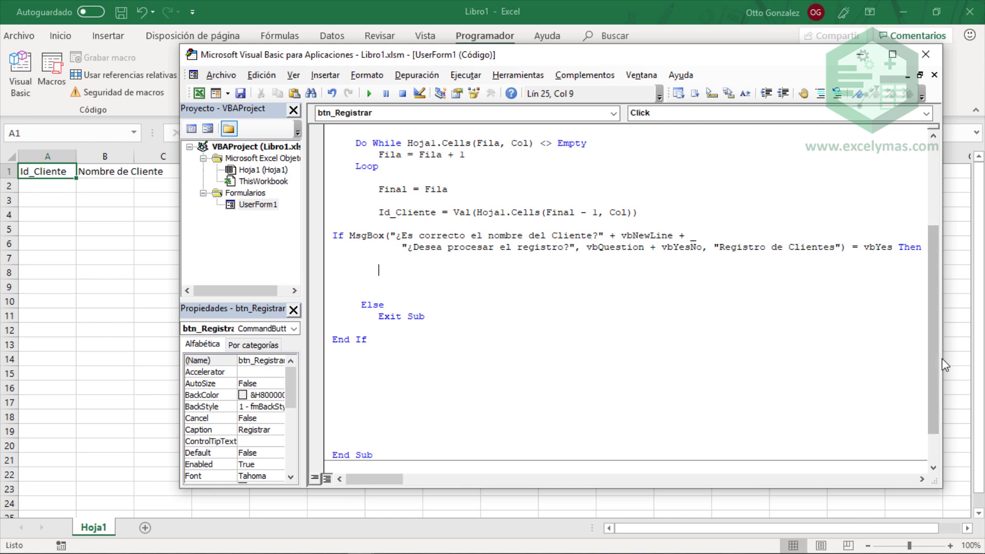
{"action": "left_click_drag", "start_coordinate": [942, 359], "coordinate": [970, 370]}
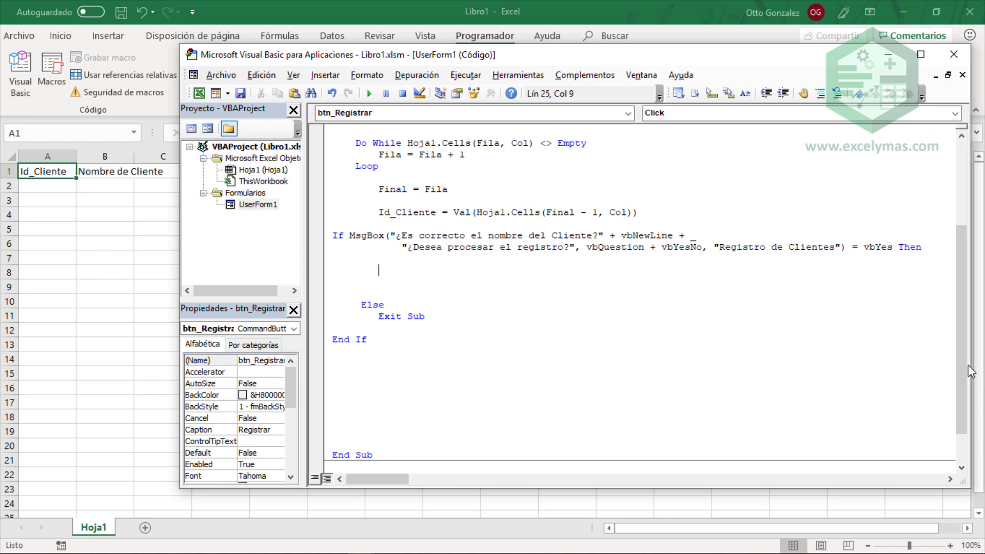
Inside the Yes branch, add If Id_Cliente = 0 Then with its End If.
{"action": "left_click", "coordinate": [391, 268]}
{"action": "key", "text": "Return"}
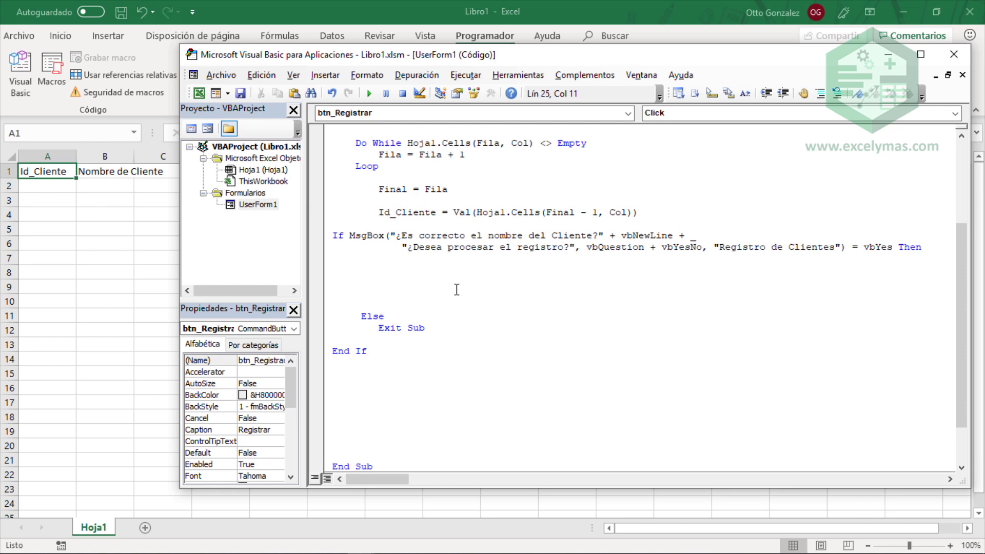
{"action": "type", "text": "if "}
{"action": "type", "text": "id_cliente"}
{"action": "type", "text": "=0 "}
{"action": "type", "text": "then"}
{"action": "key", "text": "Return"}
{"action": "key", "text": "Return"}
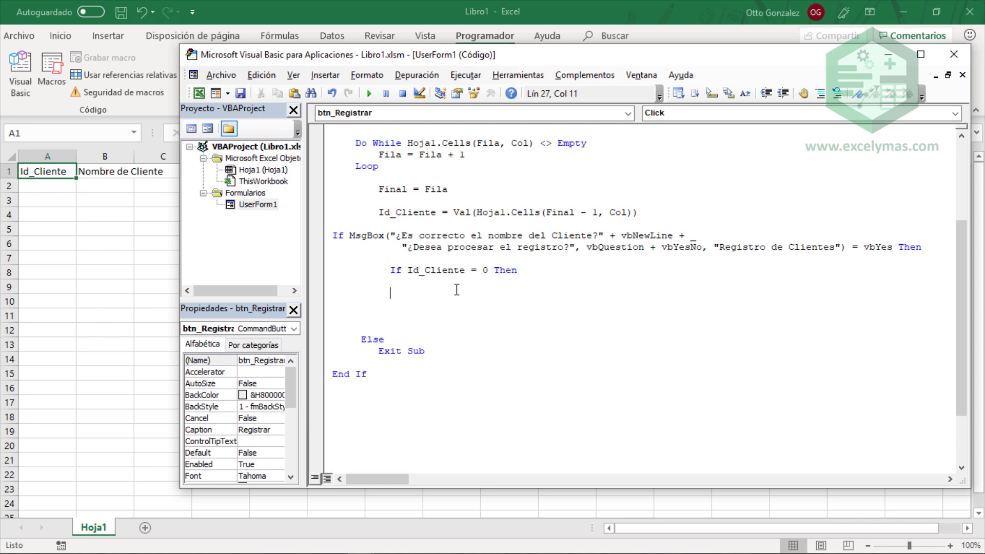
{"action": "key", "text": "Return"}
{"action": "key", "text": "Return"}
{"action": "key", "text": "Return"}
{"action": "type", "text": "end if"}
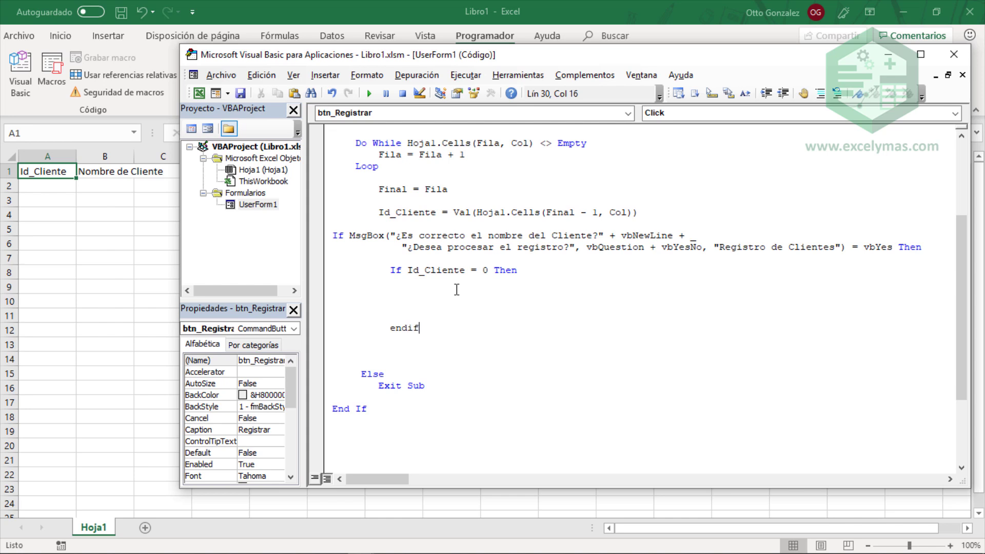
{"action": "key", "text": "Up"}
{"action": "key", "text": "Up"}
{"action": "key", "text": "Up"}
Add an empty Else and set Id_Cliente = 1 in the first branch.
{"action": "key", "text": "Return"}
{"action": "type", "text": "els"}
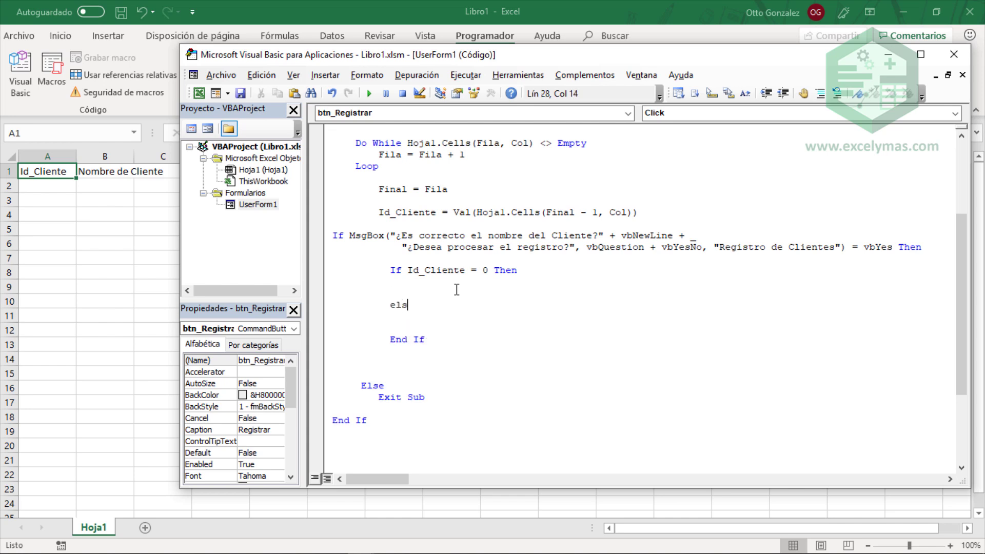
{"action": "type", "text": "e"}
{"action": "key", "text": "Up"}
{"action": "key", "text": "Up"}
{"action": "key", "text": "Tab"}
{"action": "key", "text": "Tab"}
{"action": "type", "text": "id"}
{"action": "type", "text": "_cl"}
{"action": "type", "text": "iente="}
{"action": "key", "text": "Return"}
{"action": "scroll", "coordinate": [685, 298], "scroll_direction": "up", "scroll_amount": 2}
Review the earlier Id_Cliente = Val line that holds the Hoja1.Cells reference.
{"action": "scroll", "coordinate": [685, 298], "scroll_direction": "up", "scroll_amount": 1}
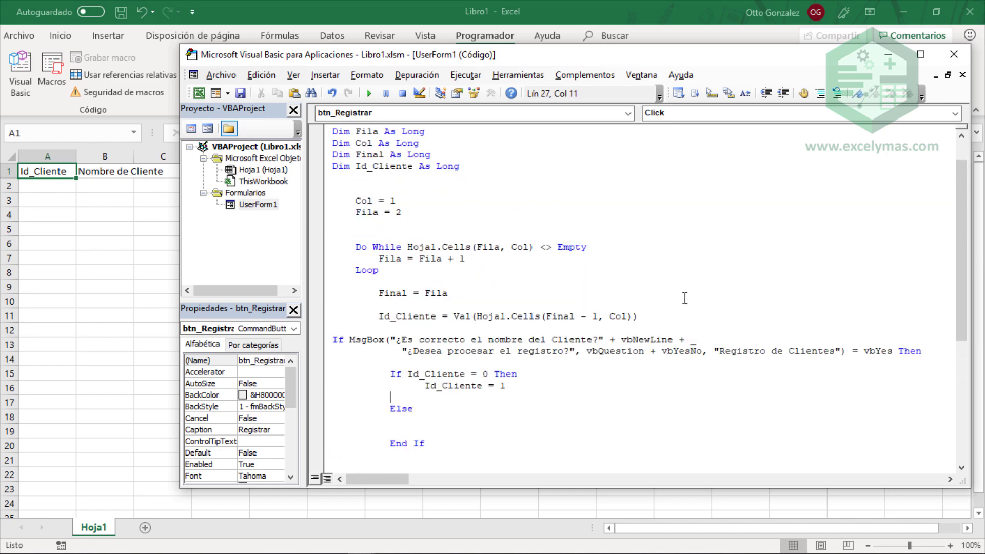
{"action": "scroll", "coordinate": [685, 299], "scroll_direction": "up", "scroll_amount": 1}
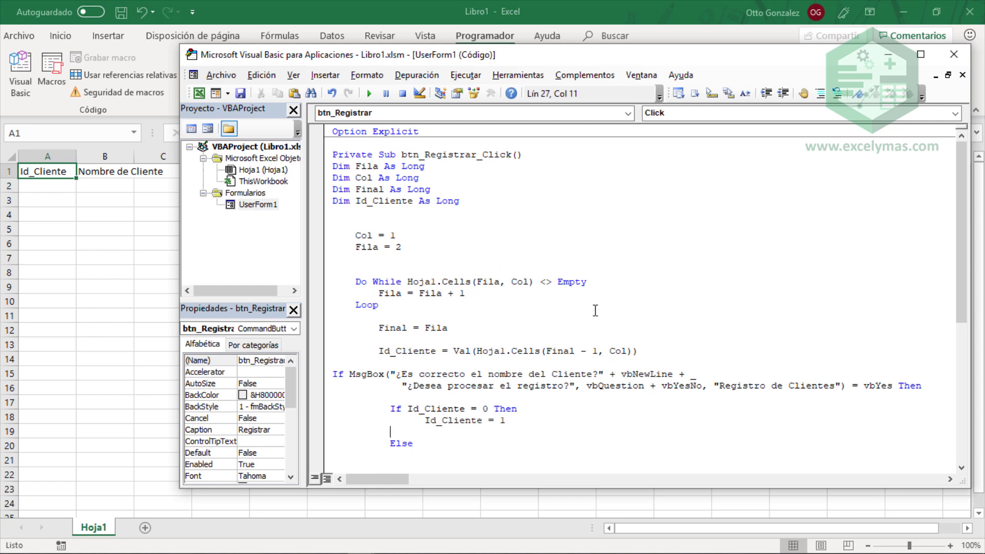
{"action": "left_click", "coordinate": [385, 352]}
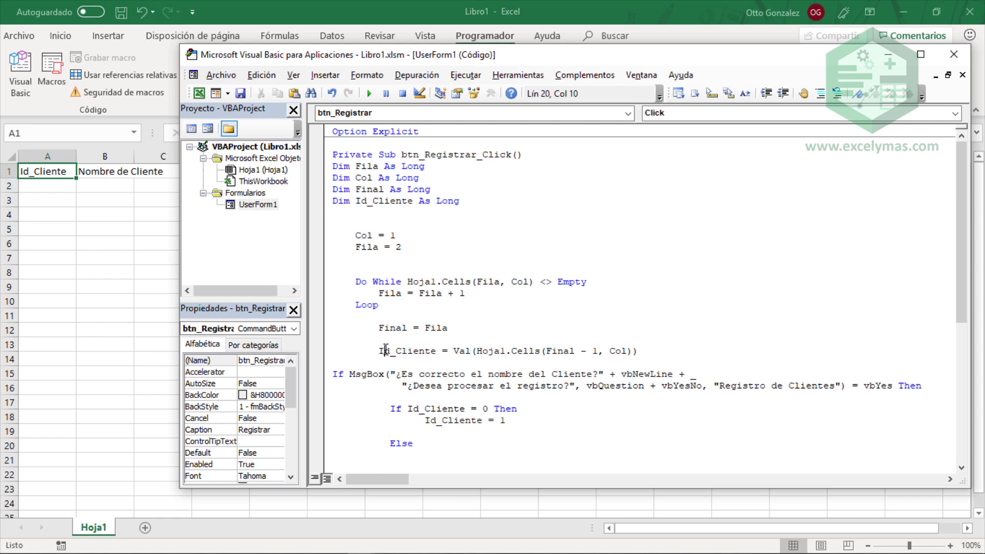
{"action": "left_click", "coordinate": [325, 354]}
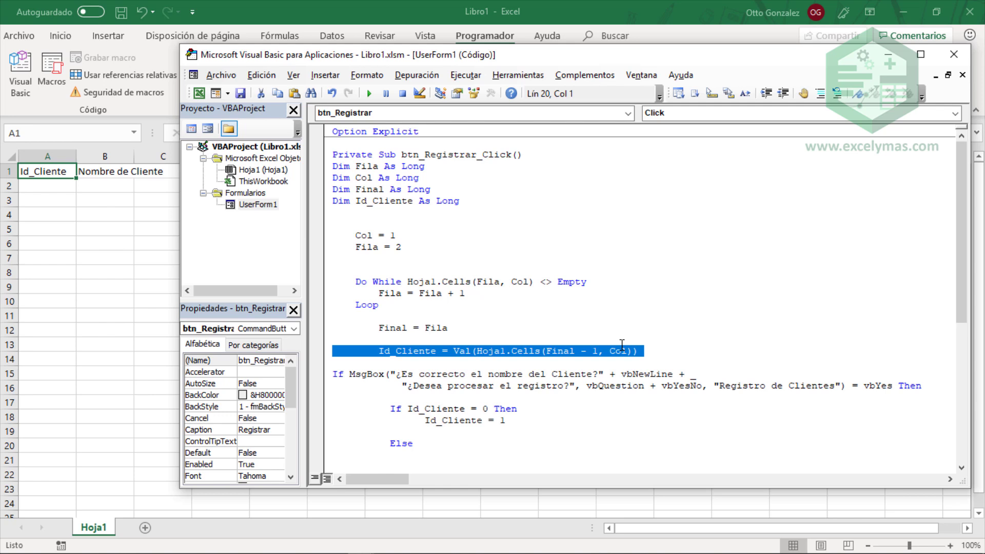
{"action": "left_click", "coordinate": [659, 354]}
{"action": "scroll", "coordinate": [657, 349], "scroll_direction": "down", "scroll_amount": 3}
{"action": "scroll", "coordinate": [657, 349], "scroll_direction": "down", "scroll_amount": 2}
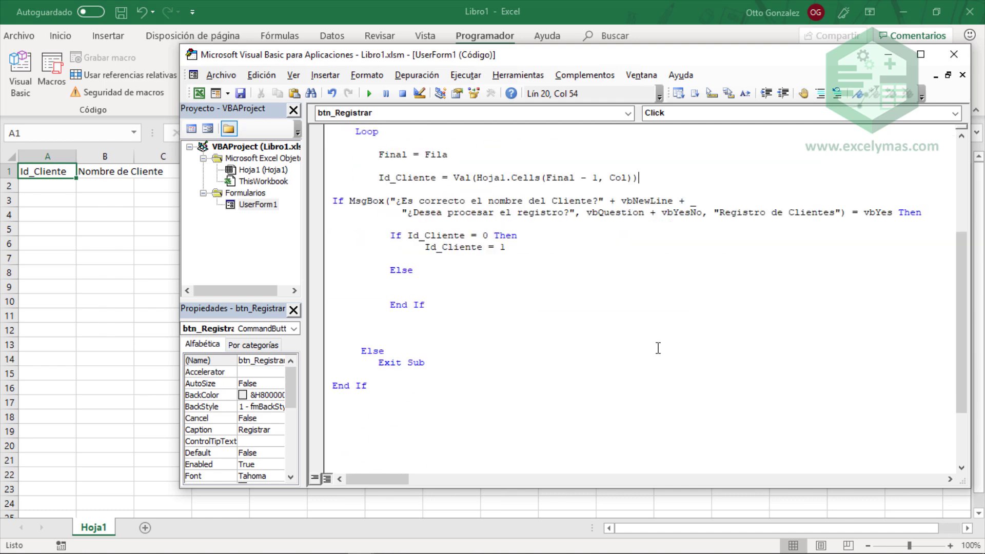
Delete the blank lines above and below the nested Else.
{"action": "left_click", "coordinate": [528, 231]}
{"action": "left_click", "coordinate": [410, 259]}
{"action": "key", "text": "shift+Home"}
{"action": "key", "text": "Delete"}
{"action": "key", "text": "Delete"}
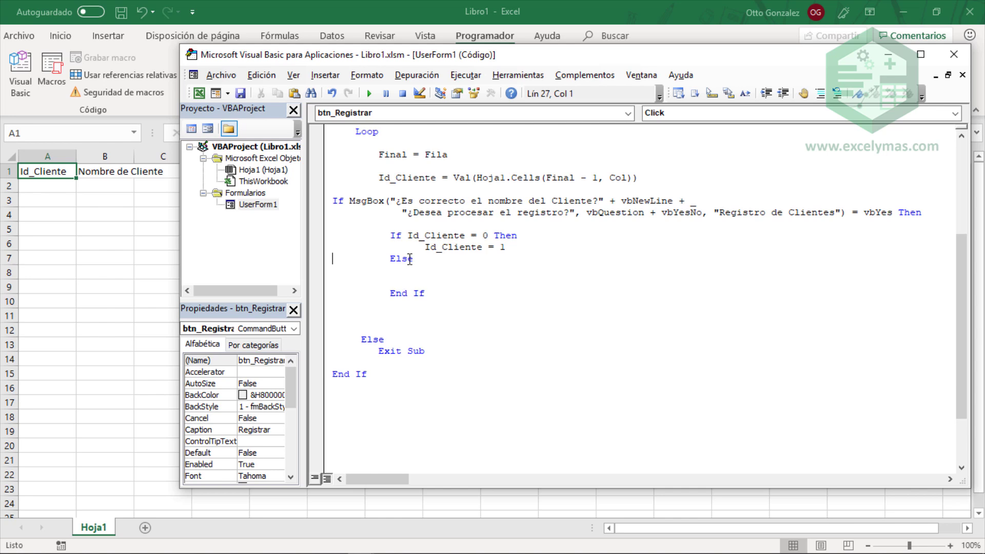
{"action": "left_click", "coordinate": [410, 259]}
{"action": "key", "text": "Down"}
{"action": "key", "text": "shift+Home"}
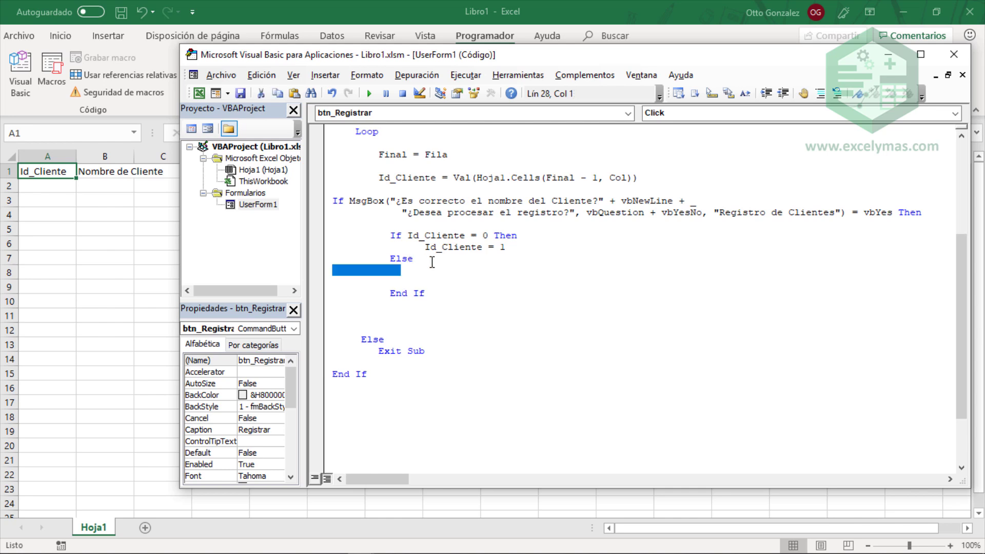
{"action": "key", "text": "Delete"}
{"action": "key", "text": "Delete"}
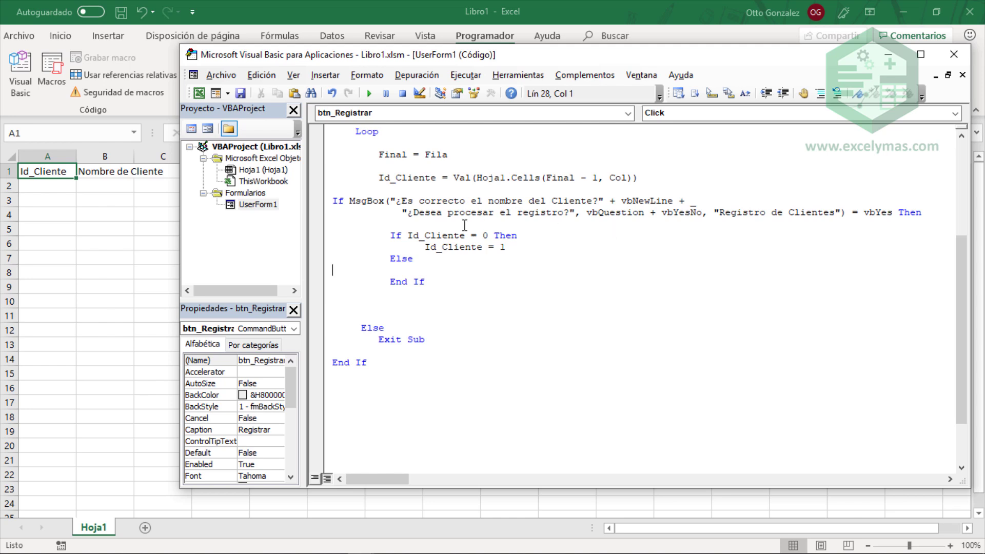
Copy the Hoja1.Cells(Final - 1, Col) reference from the Val line.
{"action": "double_click", "coordinate": [492, 177]}
{"action": "key", "text": "ctrl+shift+Right"}
{"action": "key", "text": "ctrl+shift+Right"}
{"action": "key", "text": "ctrl+shift+Right"}
{"action": "key", "text": "ctrl+shift+Right"}
{"action": "key", "text": "ctrl+shift+Right"}
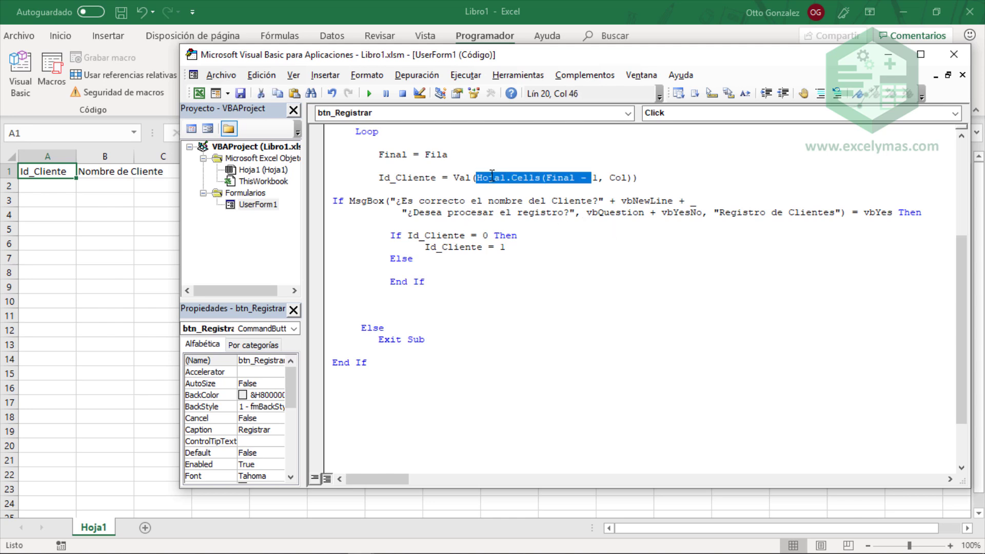
{"action": "key", "text": "ctrl+shift+Right"}
{"action": "key", "text": "ctrl+shift+Right"}
{"action": "key", "text": "ctrl+shift+Right"}
{"action": "key", "text": "ctrl+shift+Right"}
{"action": "key", "text": "ctrl+c"}
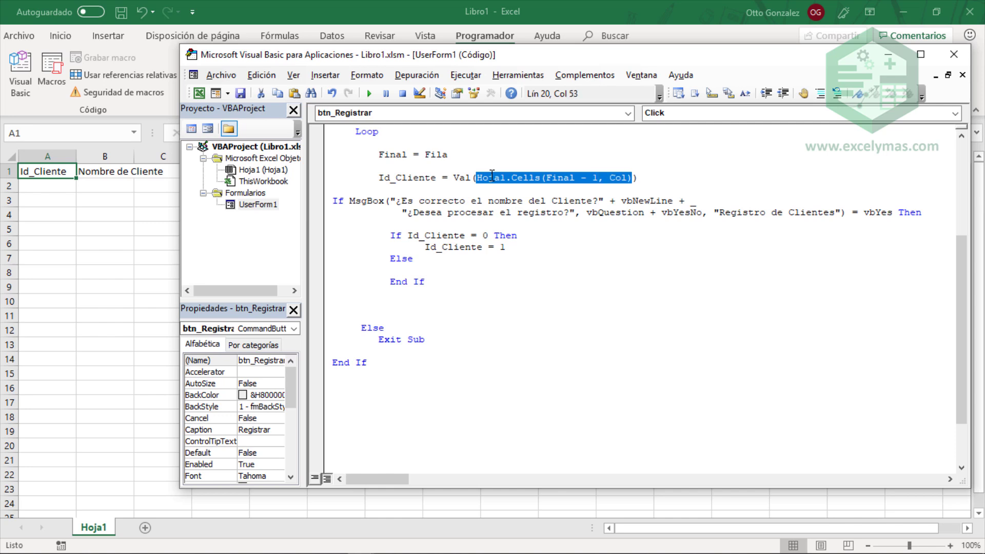
Add an indented line under the nested Else: Id_Cliente = Hoja1.Cells(Final - 1, Col) + 1.
{"action": "left_click", "coordinate": [406, 271]}
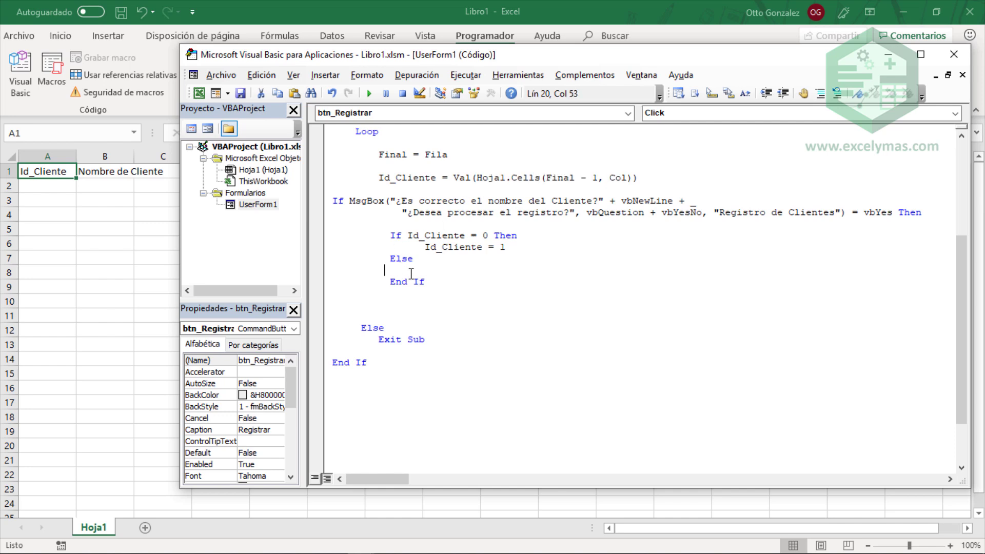
{"action": "key", "text": "Tab"}
{"action": "key", "text": "Tab"}
{"action": "type", "text": "id_c"}
{"action": "type", "text": "liente="}
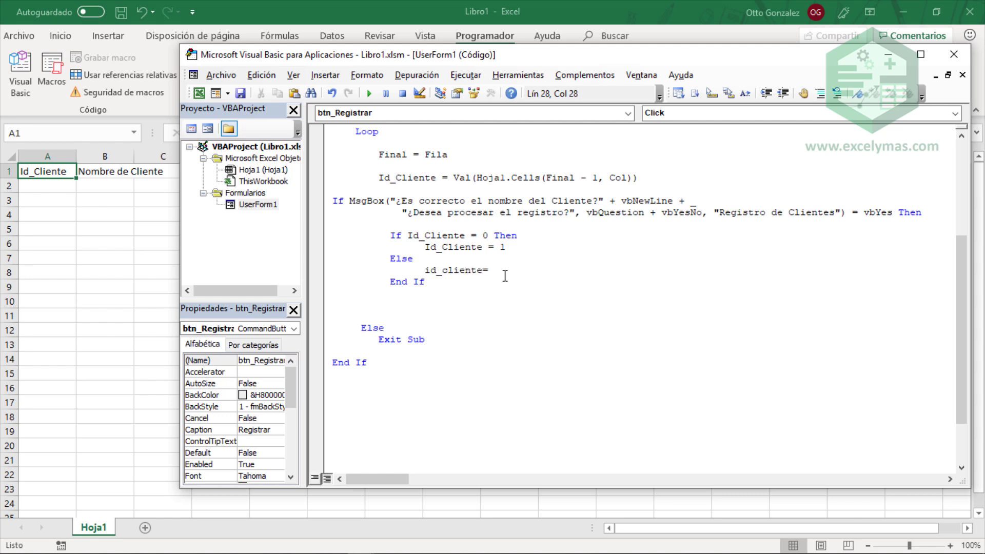
{"action": "key", "text": "ctrl+v"}
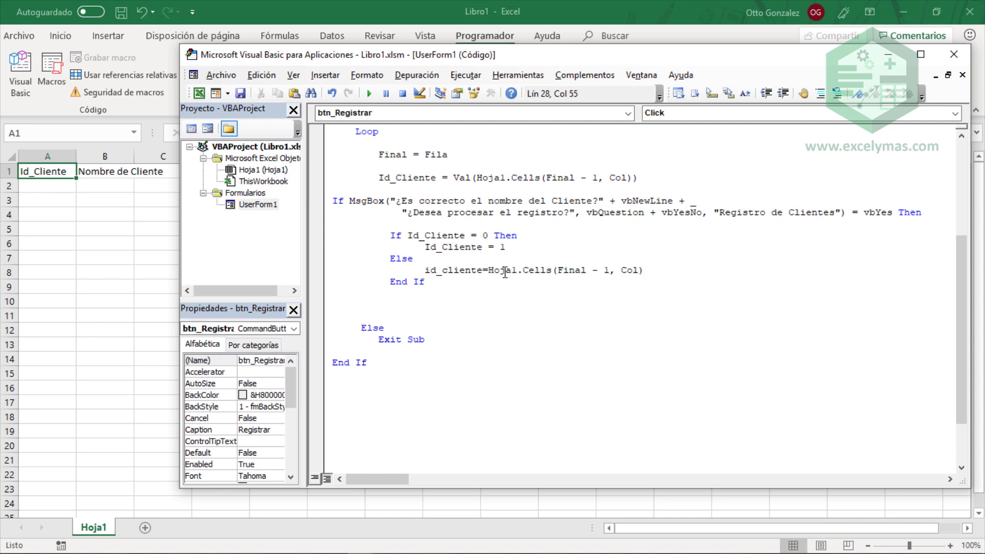
{"action": "left_click", "coordinate": [507, 273]}
{"action": "left_click", "coordinate": [664, 270]}
{"action": "type", "text": "+1"}
{"action": "key", "text": "Down"}
{"action": "key", "text": "Up"}
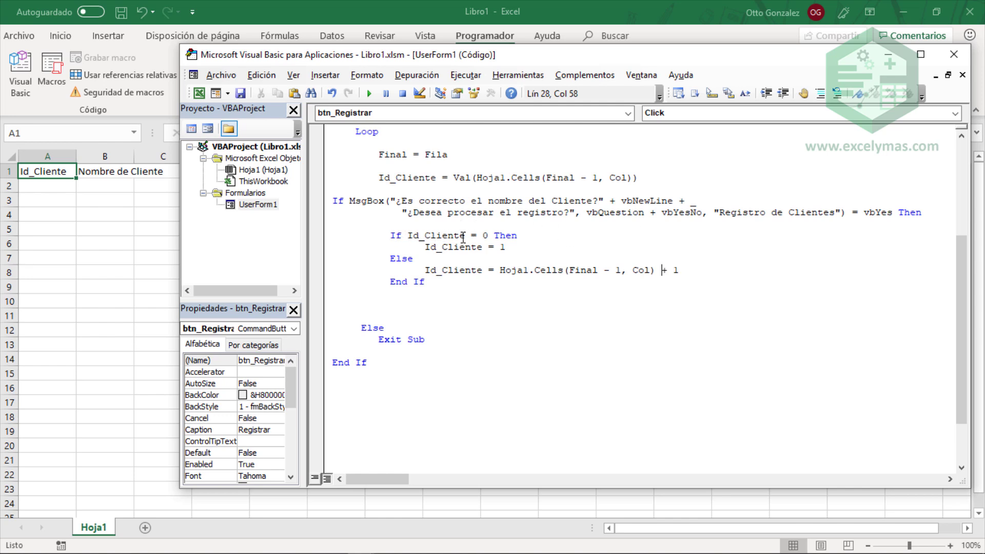
Review the Id_Cliente calculation and add an empty line after its End If.
{"action": "left_click", "coordinate": [513, 249]}
{"action": "left_click", "coordinate": [417, 259]}
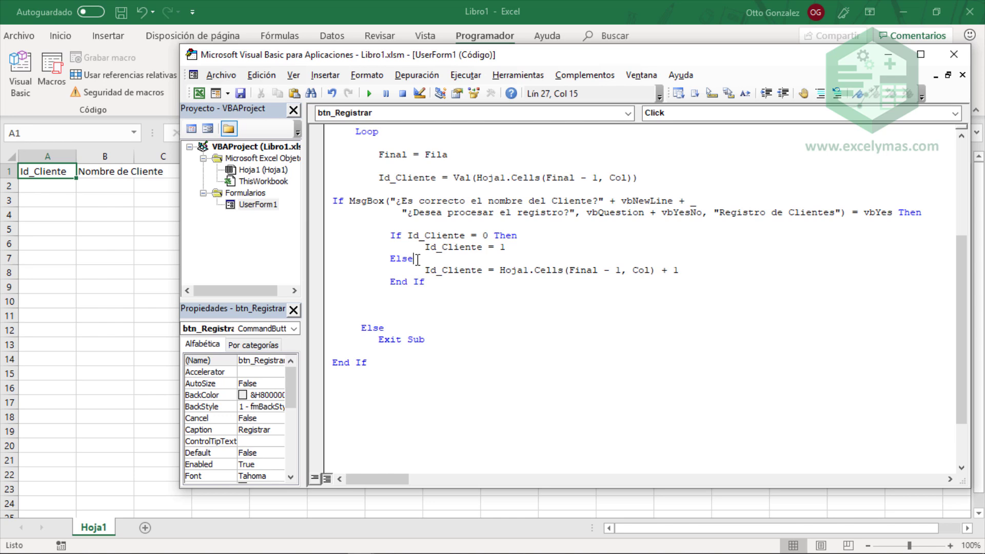
{"action": "left_click", "coordinate": [448, 271]}
{"action": "left_click", "coordinate": [541, 272]}
{"action": "left_click", "coordinate": [689, 270]}
{"action": "left_click", "coordinate": [403, 293]}
{"action": "key", "text": "Return"}
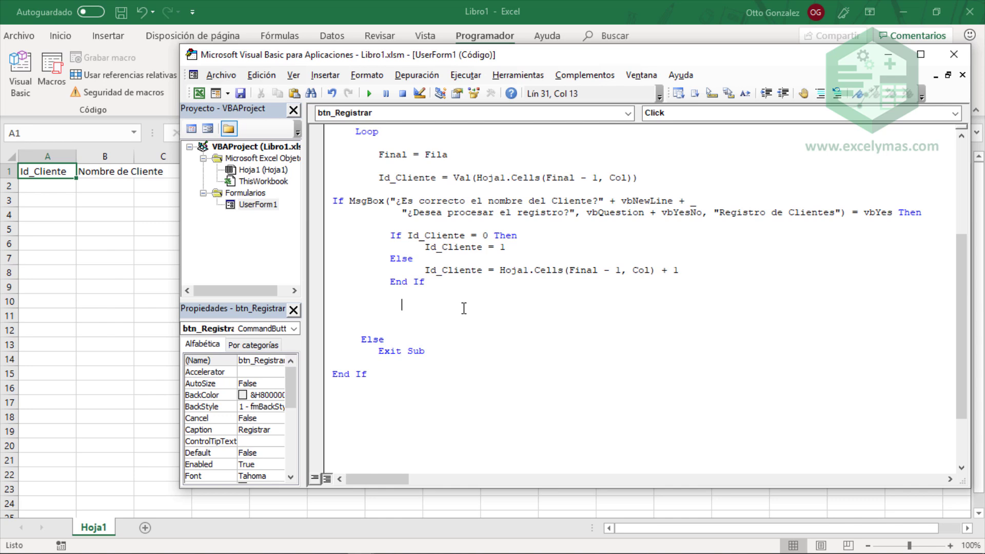
Select and copy the Hoja1.Cells(Final - 1, Col) reference from the Else branch.
{"action": "double_click", "coordinate": [506, 270]}
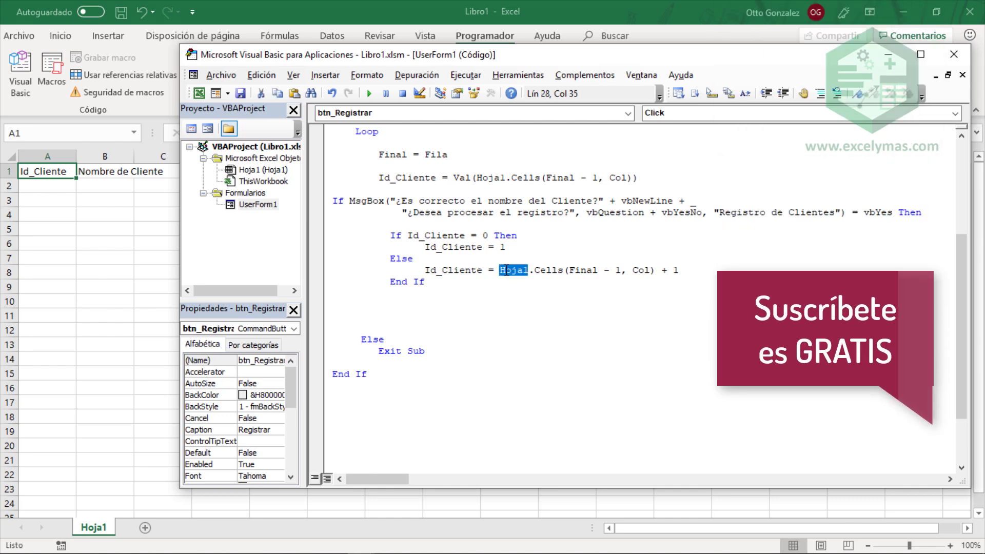
{"action": "key", "text": "shift+Right"}
{"action": "key", "text": "shift+Right"}
{"action": "key", "text": "shift+Right"}
{"action": "key", "text": "shift+Right"}
{"action": "key", "text": "shift+Right"}
{"action": "key", "text": "shift+Right"}
{"action": "key", "text": "shift+Right"}
{"action": "key", "text": "shift+Right"}
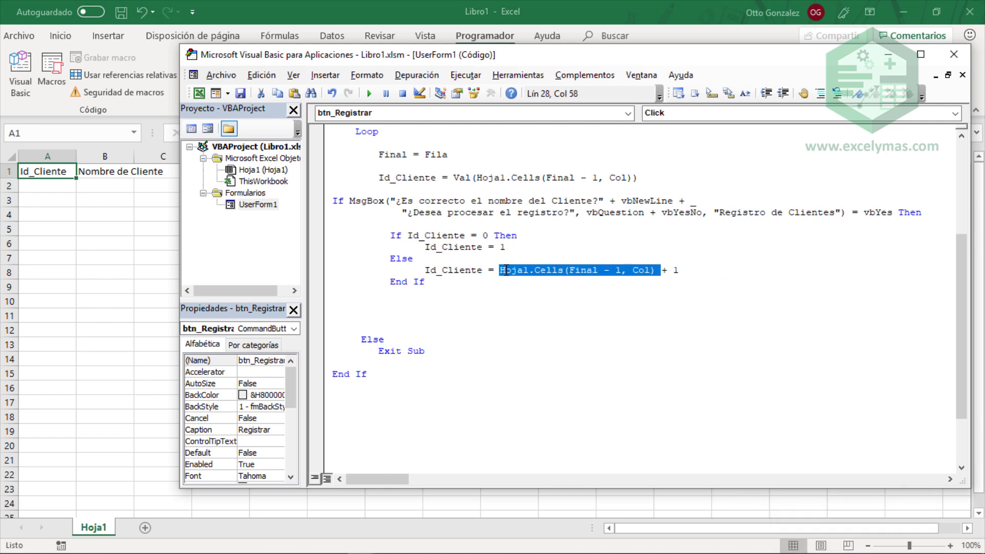
{"action": "key", "text": "shift+Left"}
{"action": "key", "text": "ctrl+c"}
{"action": "key", "text": "Down"}
{"action": "key", "text": "Down"}
{"action": "key", "text": "Down"}
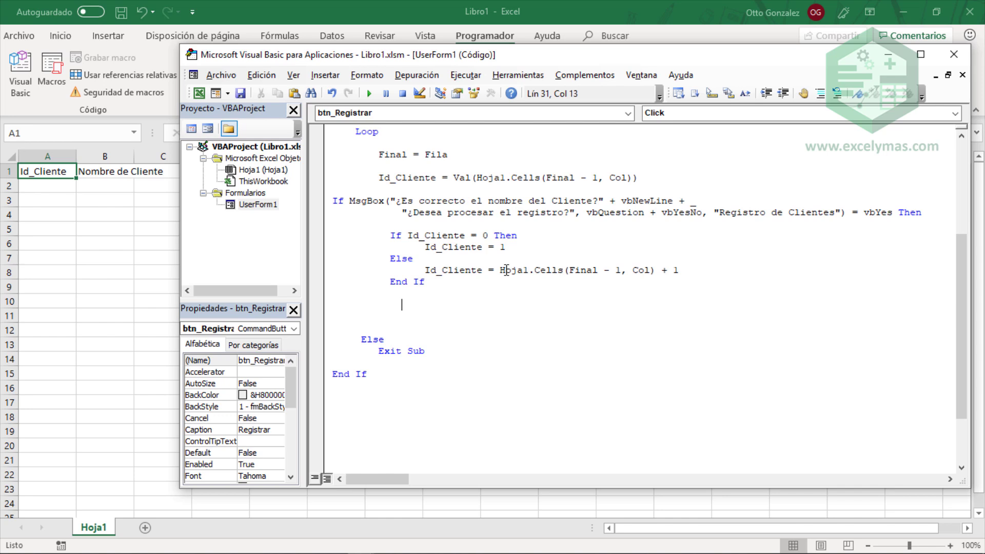
Write Hoja1.Cells(Final, Col) = Id_Cliente on the blank line.
{"action": "key", "text": "ctrl+v"}
{"action": "left_click", "coordinate": [506, 305]}
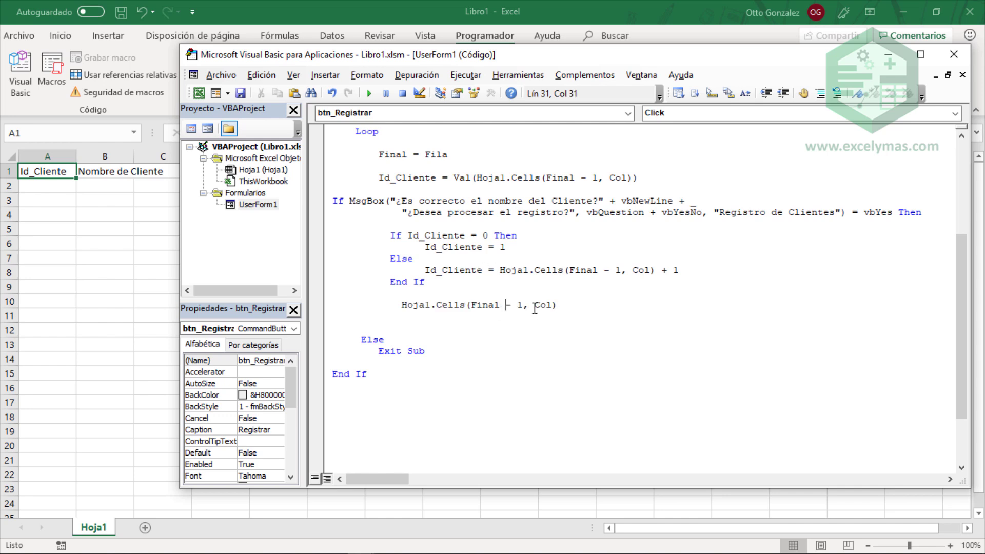
{"action": "key", "text": "Delete"}
{"action": "key", "text": "Delete"}
{"action": "key", "text": "Delete"}
{"action": "key", "text": "Delete"}
{"action": "key", "text": "BackSpace"}
{"action": "type", "text": ","}
{"action": "key", "text": "Right"}
{"action": "key", "text": "Right"}
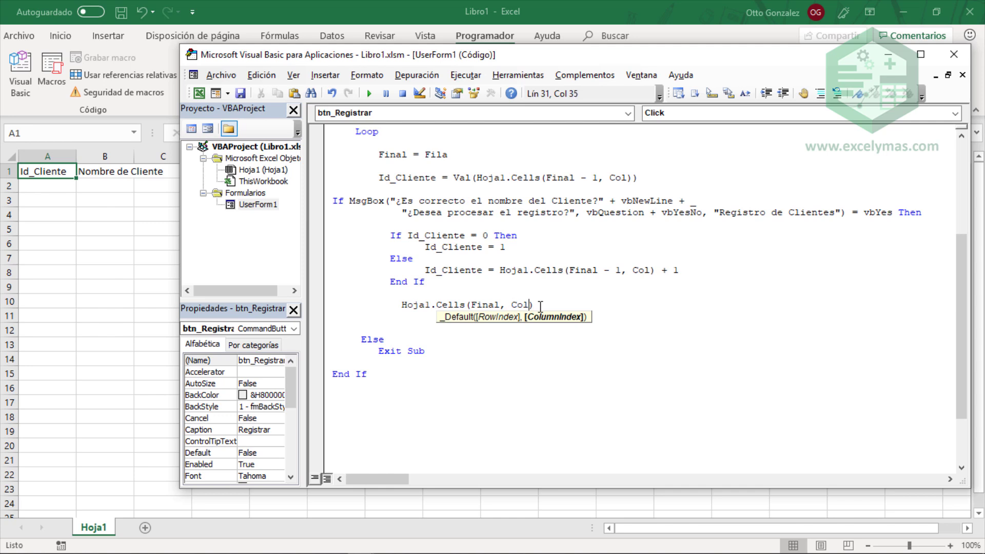
{"action": "key", "text": "Right"}
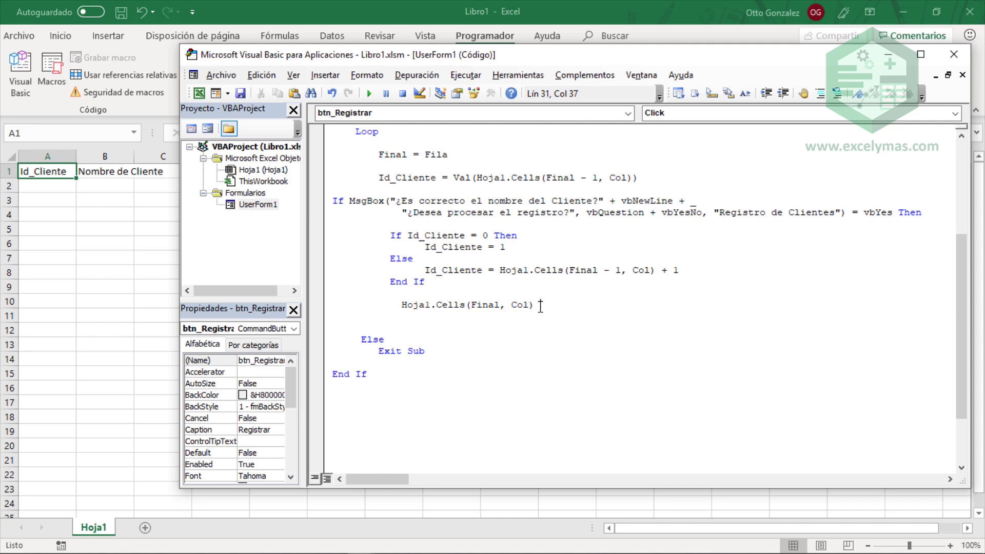
{"action": "type", "text": "= "}
{"action": "type", "text": "id_cliente"}
{"action": "key", "text": "Return"}
Copy the Hoja1.Cells(Final, Col) reference onto a new line below.
{"action": "key", "text": "Up"}
{"action": "key", "text": "End"}
{"action": "key", "text": "Down"}
{"action": "key", "text": "Up"}
{"action": "key", "text": "ctrl+Right"}
{"action": "key", "text": "ctrl+shift+Right"}
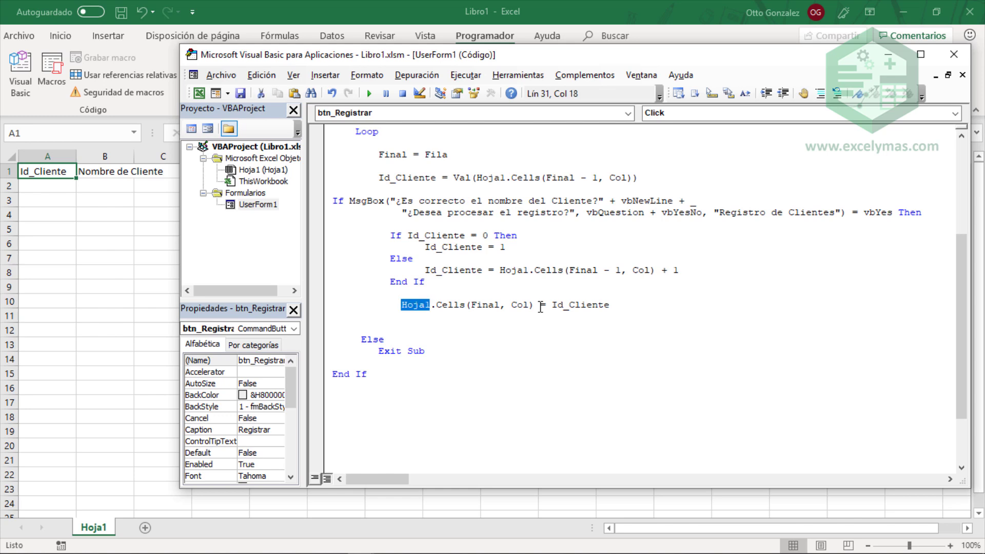
{"action": "key", "text": "shift+Right"}
{"action": "key", "text": "shift+Right"}
{"action": "key", "text": "shift+Right"}
{"action": "key", "text": "shift+Right"}
{"action": "key", "text": "shift+Right"}
{"action": "key", "text": "shift+Right"}
{"action": "key", "text": "shift+Right"}
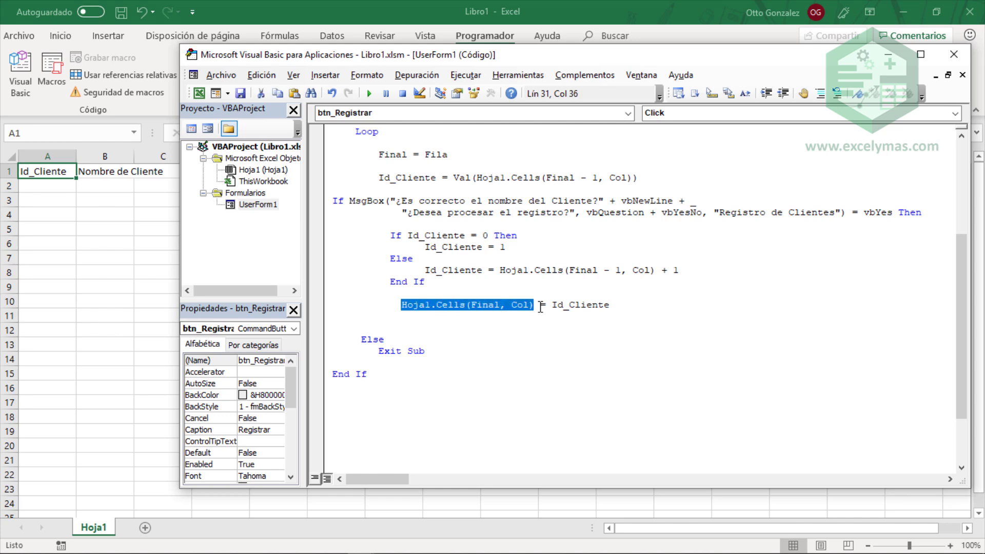
{"action": "key", "text": "ctrl+c"}
{"action": "key", "text": "Down"}
{"action": "key", "text": "ctrl+v"}
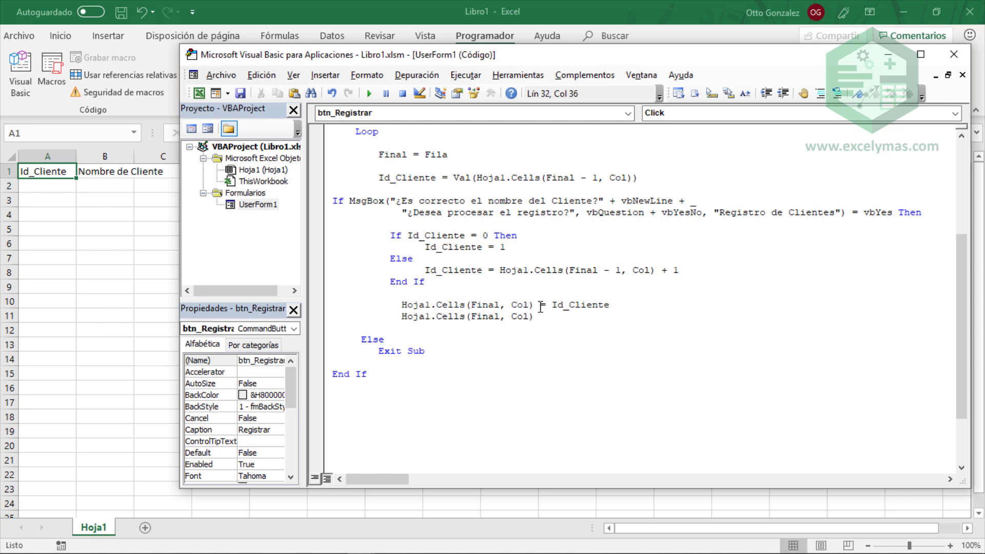
Assign Me.txt_Cliente.Text to that second Hoja1.Cells(Final, Col) line.
{"action": "type", "text": "=t"}
{"action": "key", "text": "BackSpace"}
{"action": "type", "text": "me.tx"}
{"action": "key", "text": "Tab"}
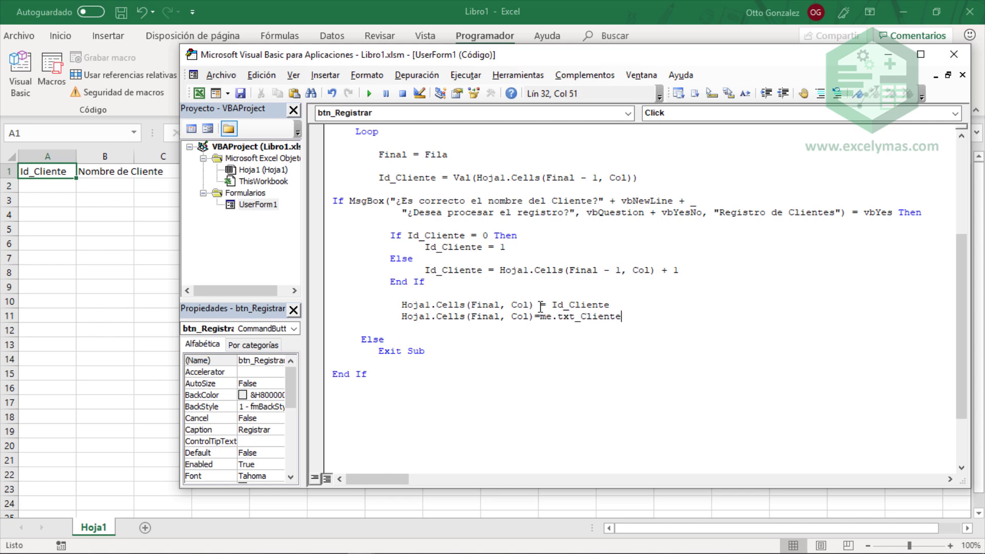
{"action": "type", "text": ".te"}
{"action": "key", "text": "Tab"}
{"action": "key", "text": "Down"}
{"action": "key", "text": "Up"}
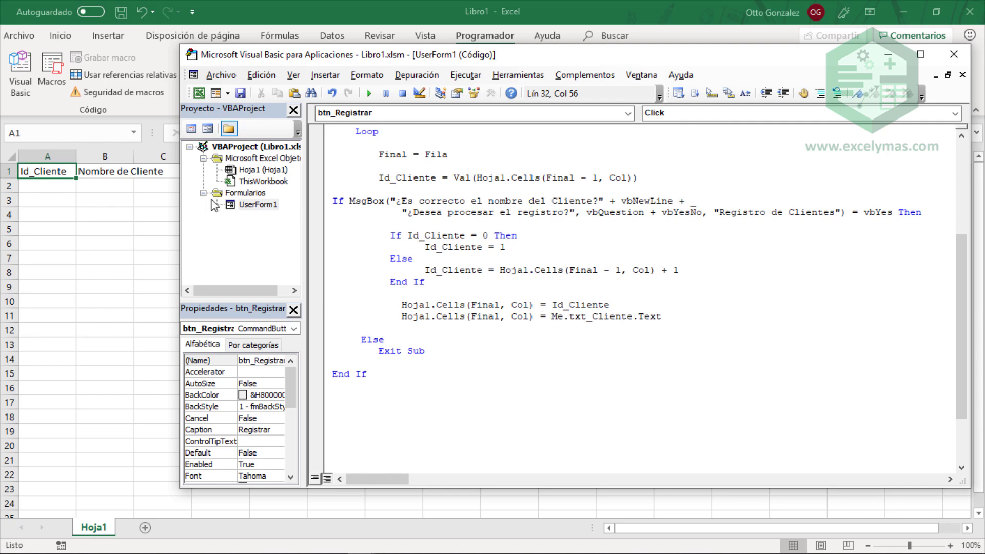
After checking column B in Excel, retarget the name line to Hoja1.Cells(Final, Col + 1).
{"action": "key", "text": "alt+F11"}
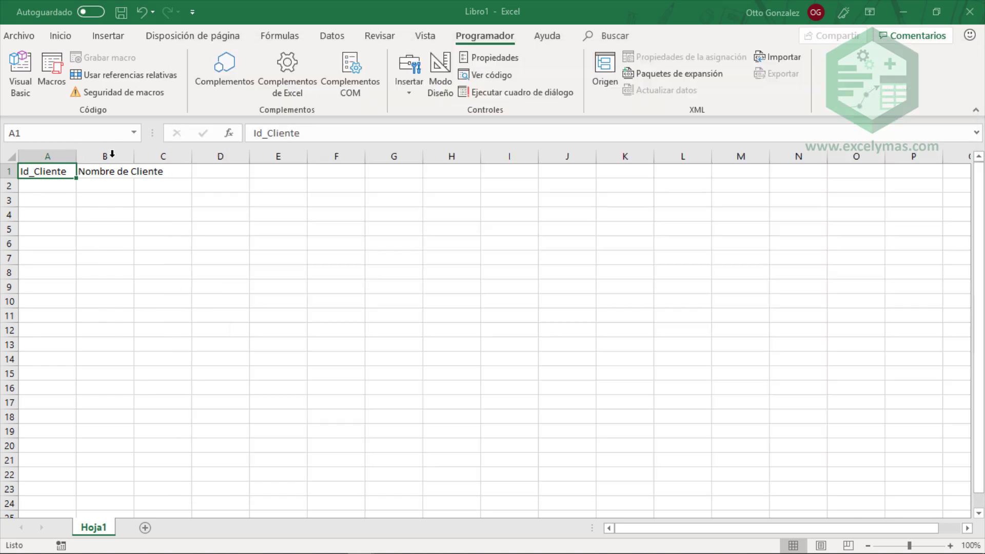
{"action": "left_click", "coordinate": [112, 154]}
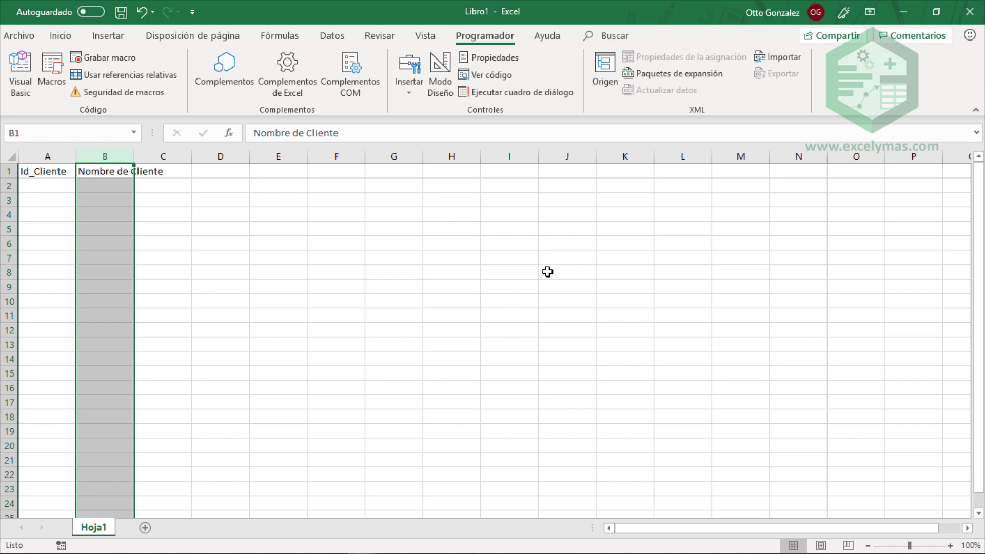
{"action": "key", "text": "alt+F11"}
{"action": "left_click", "coordinate": [530, 316]}
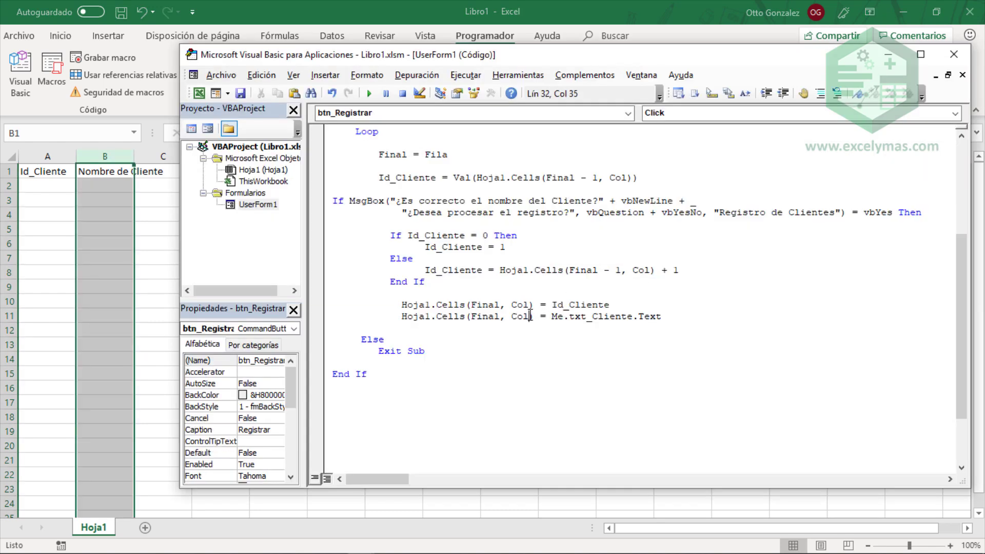
{"action": "type", "text": "+ 1"}
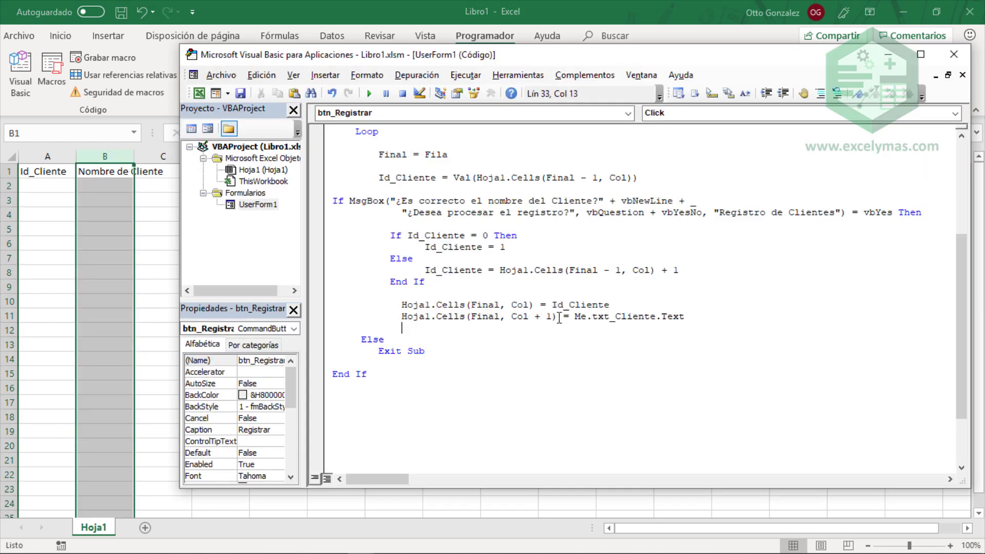
{"action": "key", "text": "Left"}
{"action": "key", "text": "Left"}
Open blank lines below the name line and copy its Me.txt_Cliente.Text expression.
{"action": "left_click", "coordinate": [700, 315]}
{"action": "key", "text": "Return"}
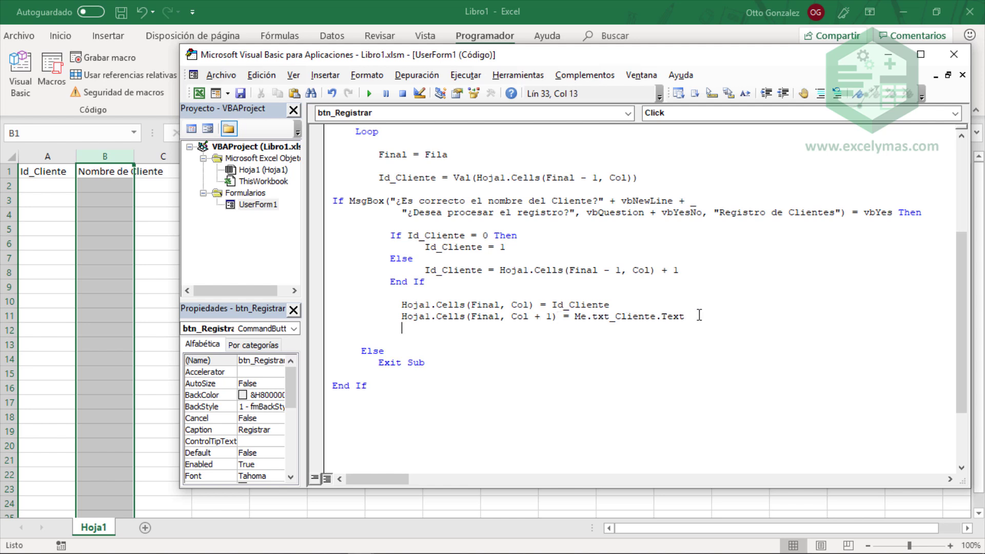
{"action": "key", "text": "Return"}
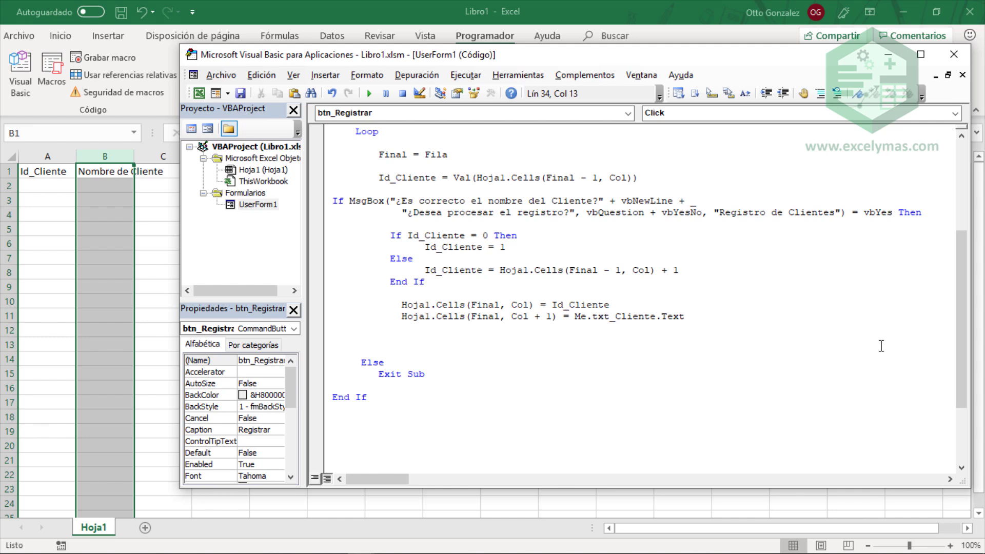
{"action": "key", "text": "Return"}
{"action": "key", "text": "Up"}
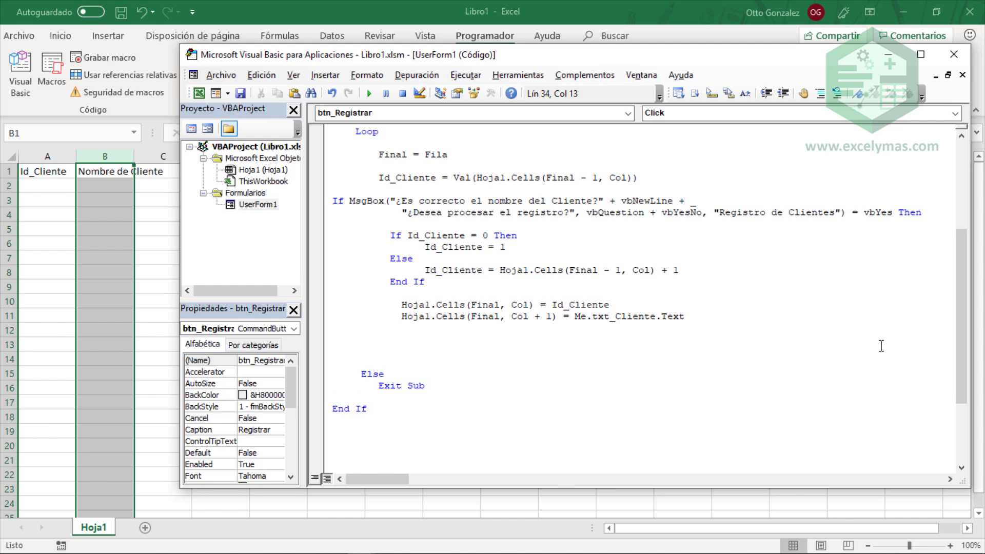
{"action": "key", "text": "Up"}
{"action": "key", "text": "Up"}
{"action": "key", "text": "ctrl+shift+Right"}
{"action": "key", "text": "ctrl+shift+Right"}
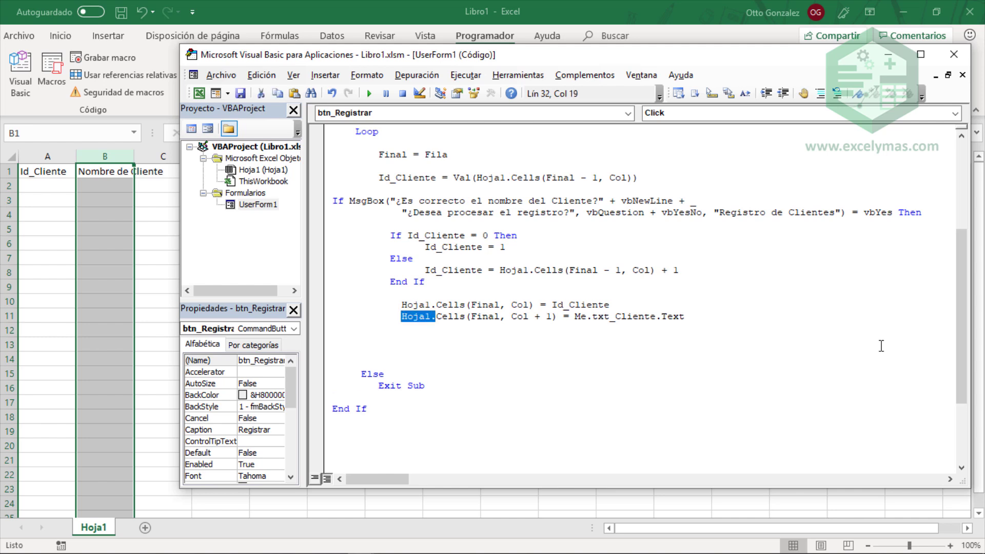
{"action": "key", "text": "ctrl+shift+Right"}
{"action": "key", "text": "ctrl+shift+Right"}
{"action": "key", "text": "ctrl+shift+Right"}
{"action": "key", "text": "ctrl+shift+Right"}
{"action": "key", "text": "ctrl+shift+Right"}
{"action": "key", "text": "ctrl+shift+Right"}
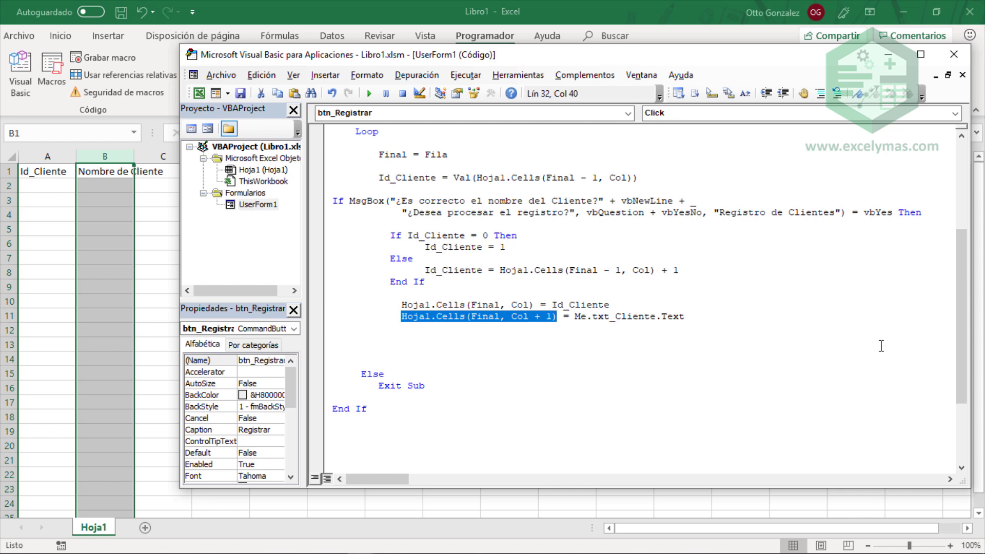
{"action": "key", "text": "shift+Right"}
{"action": "key", "text": "shift+Right"}
{"action": "key", "text": "Right"}
{"action": "key", "text": "ctrl+shift+Right"}
{"action": "key", "text": "ctrl+shift+Right"}
{"action": "key", "text": "ctrl+shift+Right"}
{"action": "key", "text": "ctrl+shift+Right"}
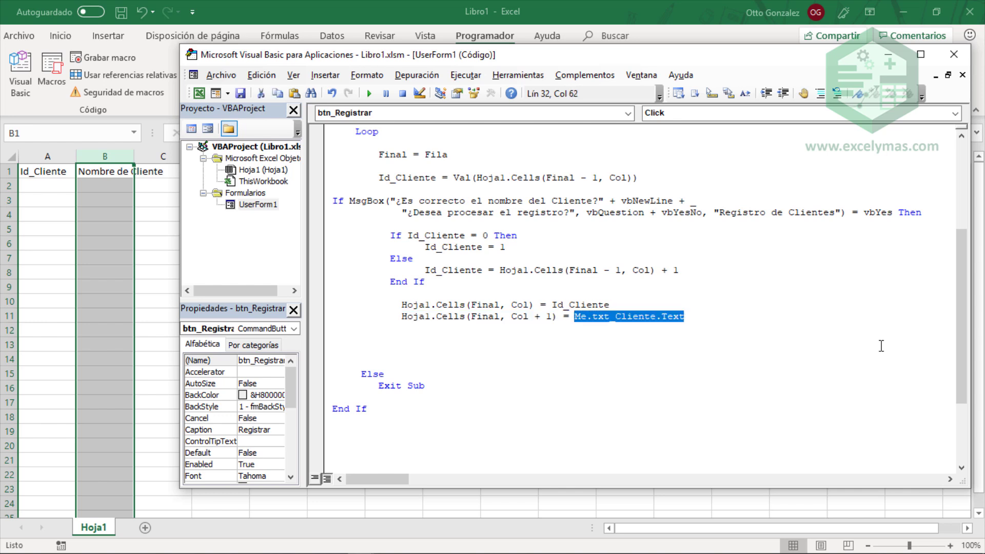
{"action": "key", "text": "Down"}
{"action": "key", "text": "Down"}
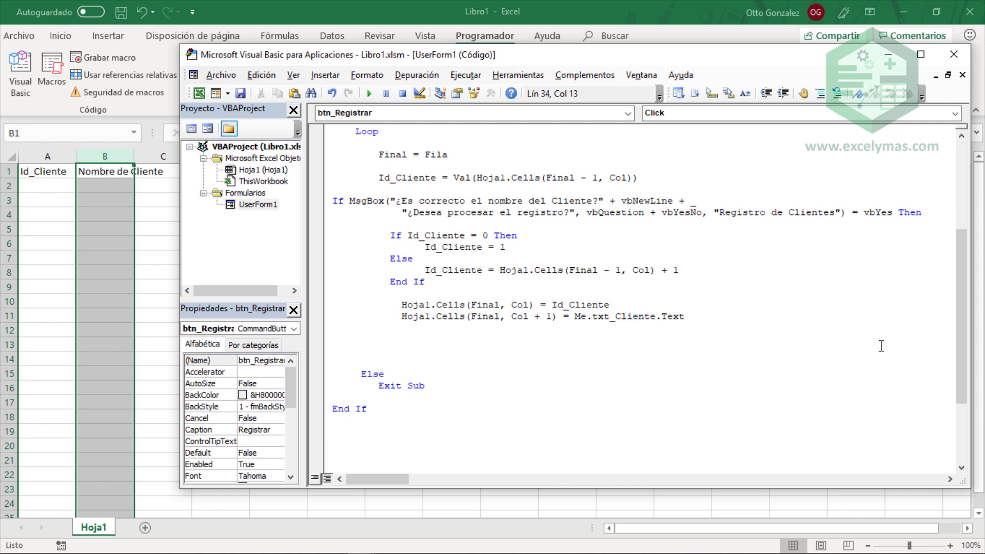
{"action": "key", "text": "ctrl+v"}
{"action": "type", "text": "=empty"}
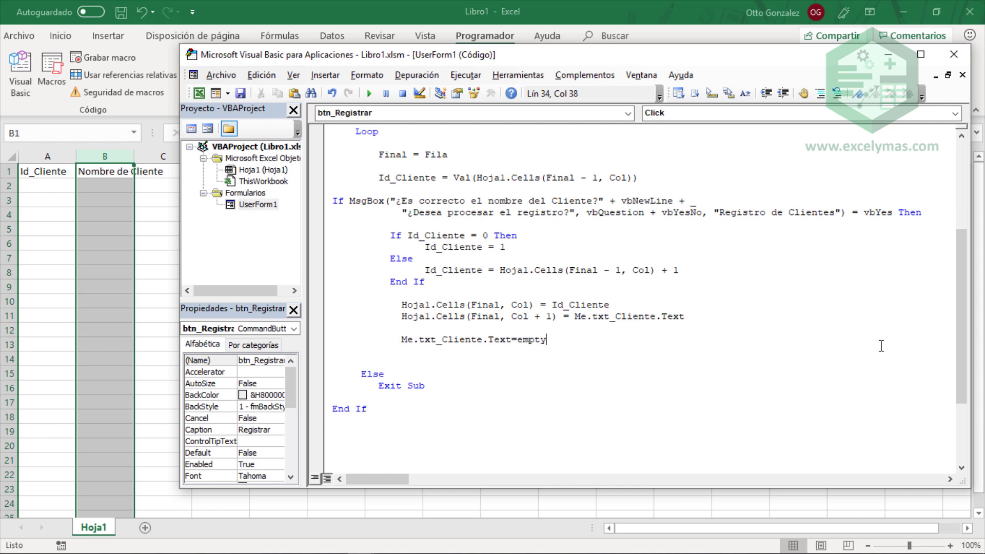
{"action": "key", "text": "Return"}
{"action": "key", "text": "ctrl+v"}
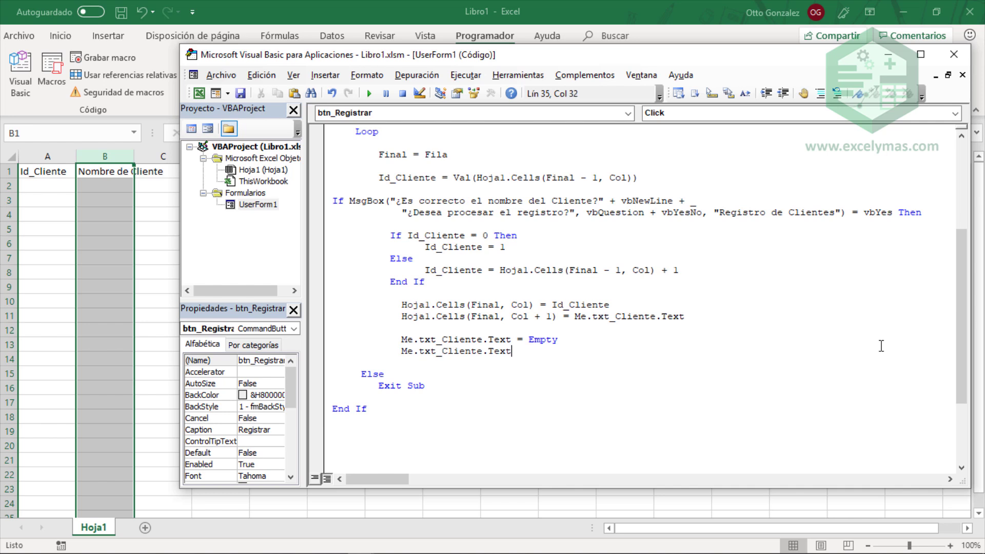
{"action": "key", "text": "BackSpace"}
{"action": "key", "text": "BackSpace"}
{"action": "key", "text": "BackSpace"}
{"action": "type", "text": ".set"}
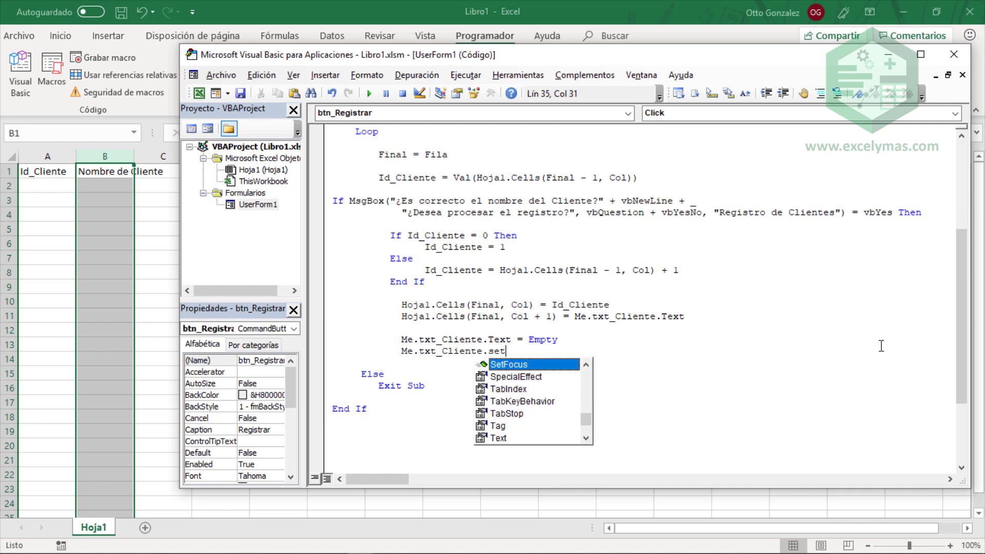
{"action": "key", "text": "Tab"}
{"action": "key", "text": "Return"}
{"action": "key", "text": "shift+Home"}
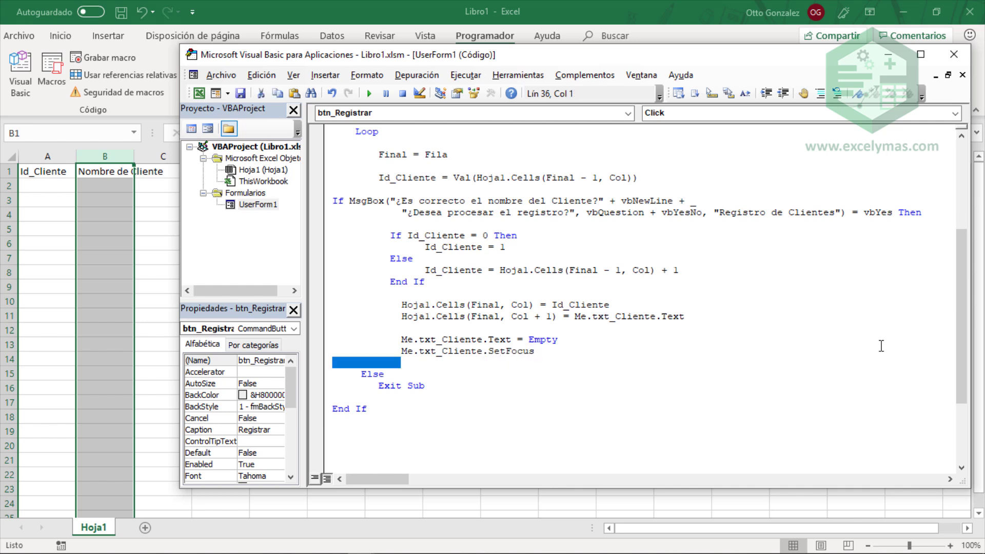
{"action": "key", "text": "BackSpace"}
{"action": "key", "text": "Delete"}
{"action": "key", "text": "Down"}
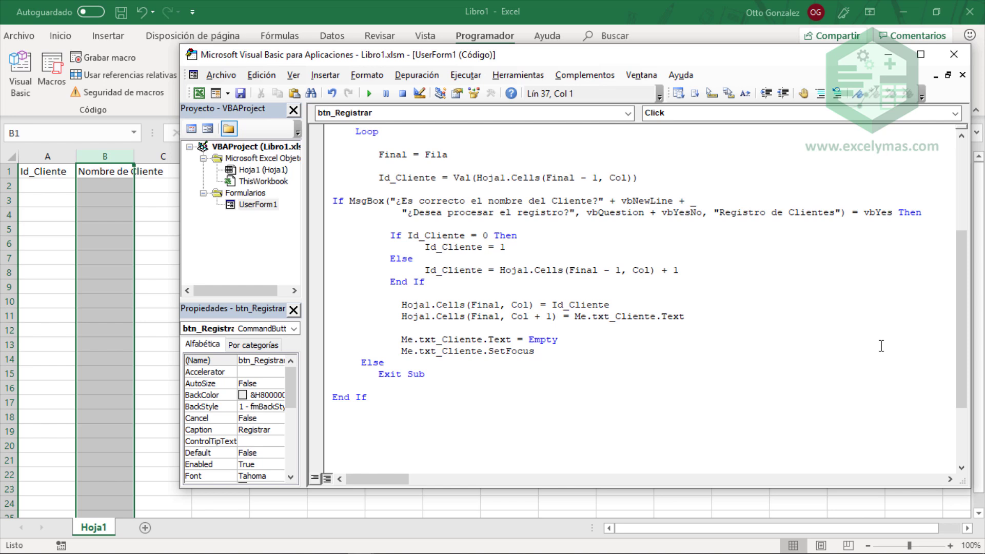
{"action": "key", "text": "Down"}
{"action": "key", "text": "Down"}
{"action": "key", "text": "shift+End"}
{"action": "key", "text": "Up"}
{"action": "key", "text": "Up"}
{"action": "key", "text": "Up"}
{"action": "key", "text": "Up"}
{"action": "key", "text": "Up"}
{"action": "scroll", "coordinate": [923, 333], "scroll_direction": "up", "scroll_amount": 4}
{"action": "scroll", "coordinate": [924, 333], "scroll_direction": "up", "scroll_amount": 1}
{"action": "scroll", "coordinate": [923, 334], "scroll_direction": "down", "scroll_amount": 4}
{"action": "scroll", "coordinate": [924, 333], "scroll_direction": "down", "scroll_amount": 3}
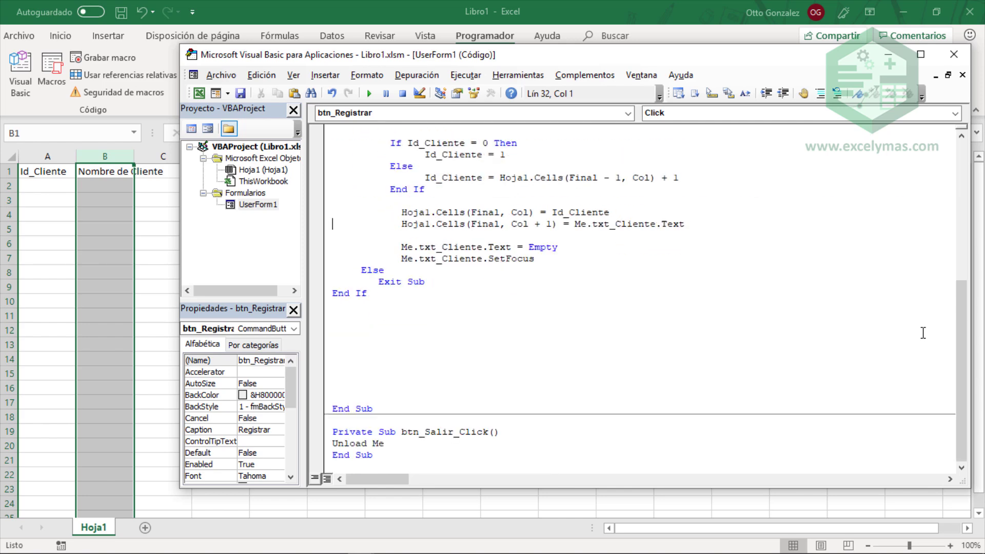
{"action": "left_click", "coordinate": [347, 328]}
{"action": "scroll", "coordinate": [401, 331], "scroll_direction": "up", "scroll_amount": 1}
{"action": "scroll", "coordinate": [401, 331], "scroll_direction": "up", "scroll_amount": 1}
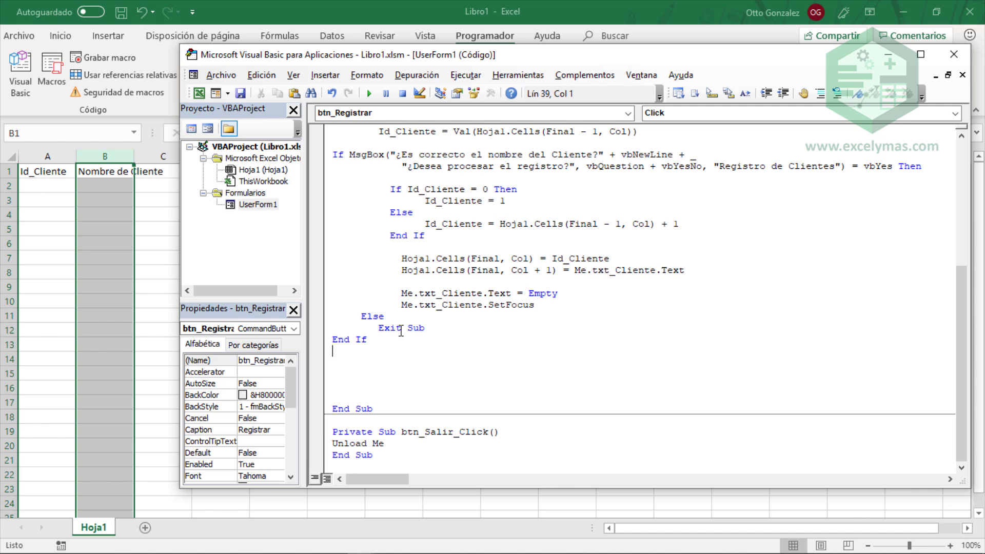
{"action": "key", "text": "BackSpace"}
{"action": "key", "text": "BackSpace"}
{"action": "key", "text": "Delete"}
{"action": "key", "text": "Down"}
{"action": "key", "text": "Down"}
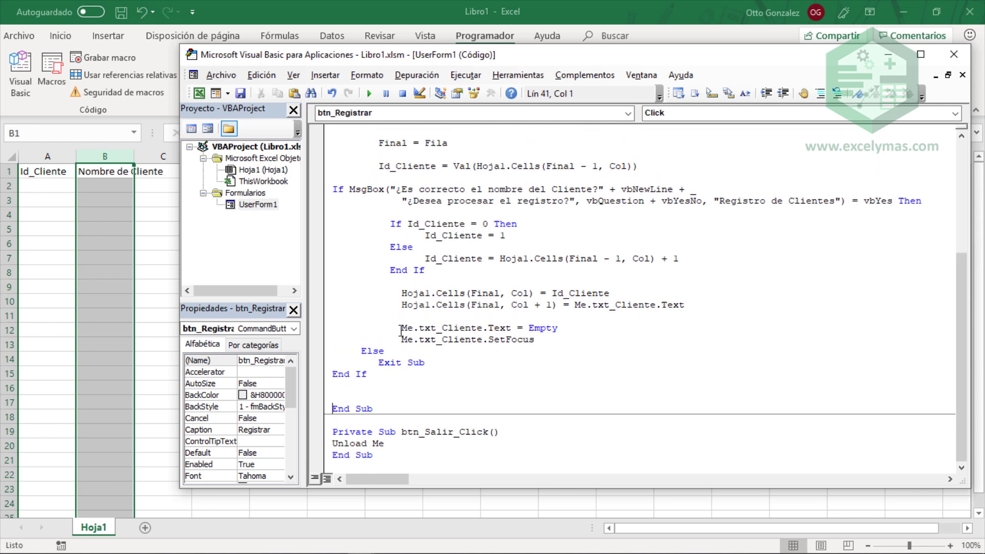
{"action": "key", "text": "Up"}
{"action": "key", "text": "Up"}
{"action": "key", "text": "Up"}
{"action": "left_click", "coordinate": [501, 275]}
{"action": "scroll", "coordinate": [586, 324], "scroll_direction": "up", "scroll_amount": 5}
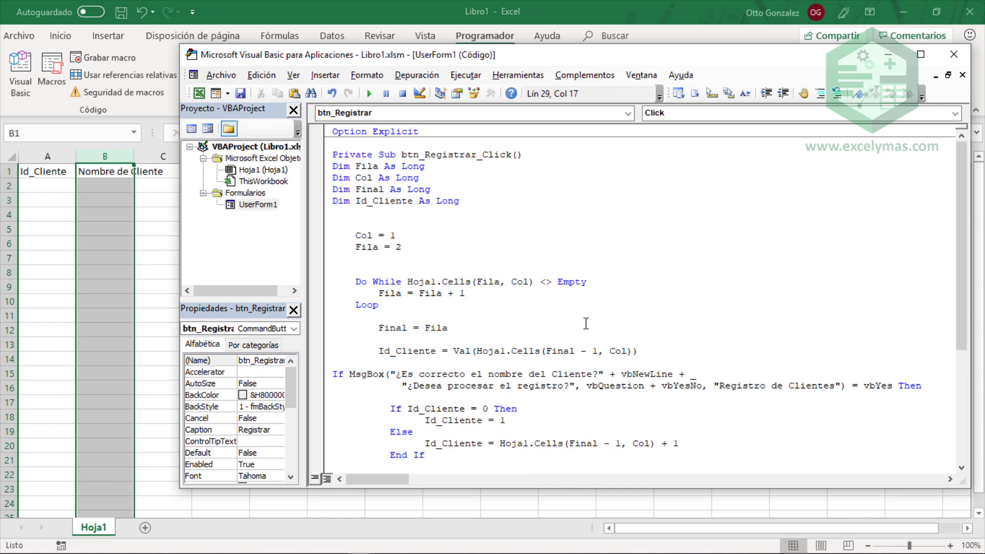
Check the worksheet's header row in Excel and return to the VBA editor.
{"action": "left_click", "coordinate": [41, 177]}
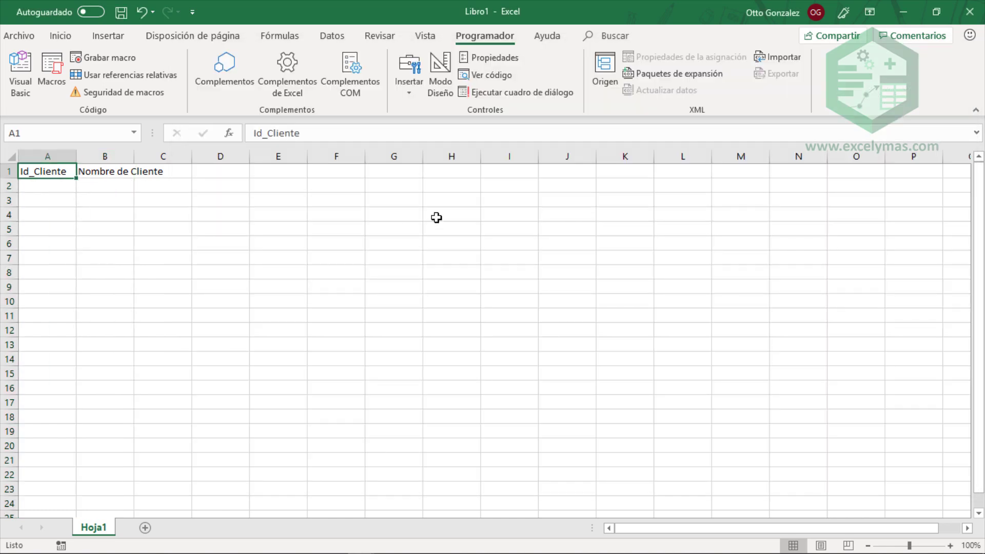
{"action": "key", "text": "Down"}
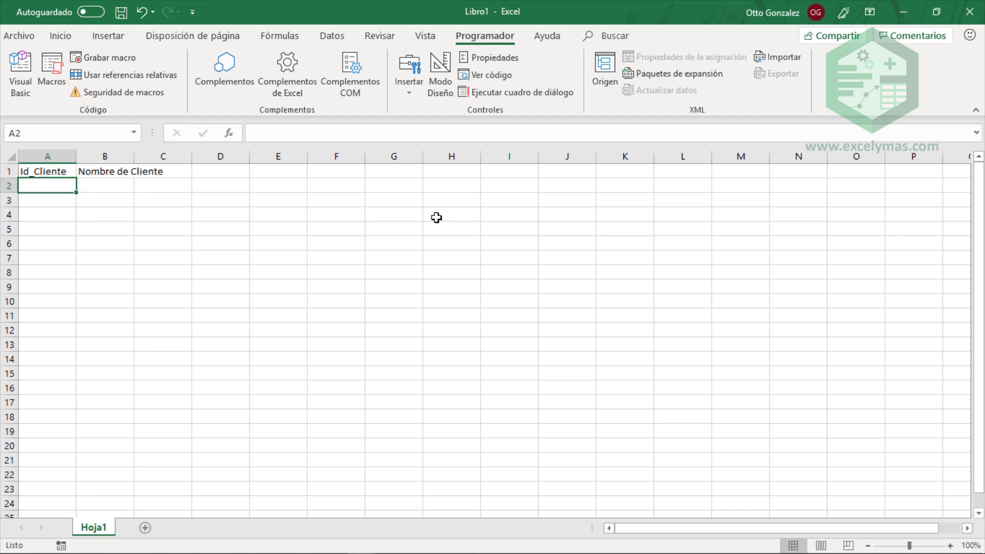
{"action": "key", "text": "Up"}
{"action": "key", "text": "Right"}
{"action": "key", "text": "Right"}
{"action": "key", "text": "Right"}
{"action": "key", "text": "alt+F11"}
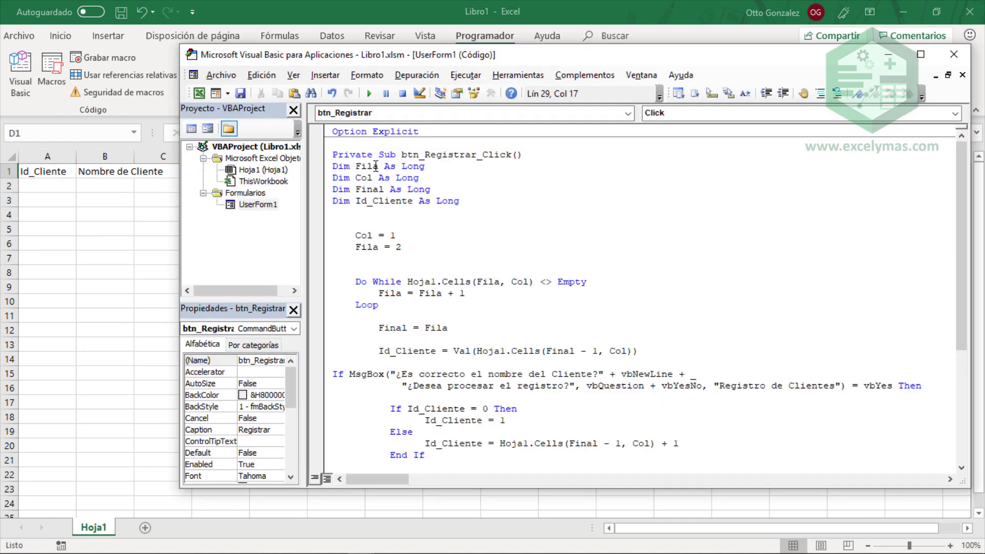
Run UserForm1 and register the first two clients by name, confirming each with Sí.
{"action": "left_click", "coordinate": [369, 94]}
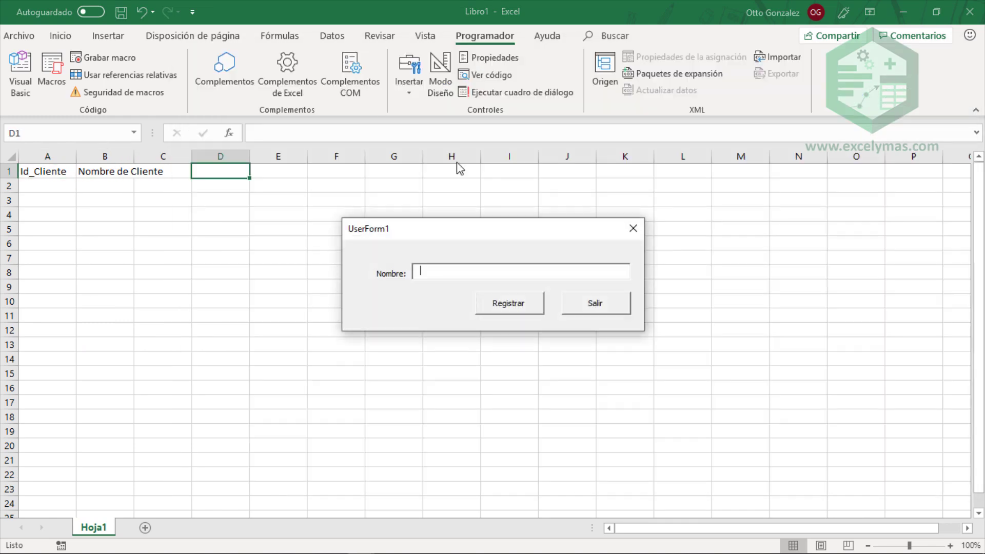
{"action": "type", "text": "RO"}
{"action": "key", "text": "BackSpace"}
{"action": "key", "text": "BackSpace"}
{"action": "left_click", "coordinate": [529, 307]}
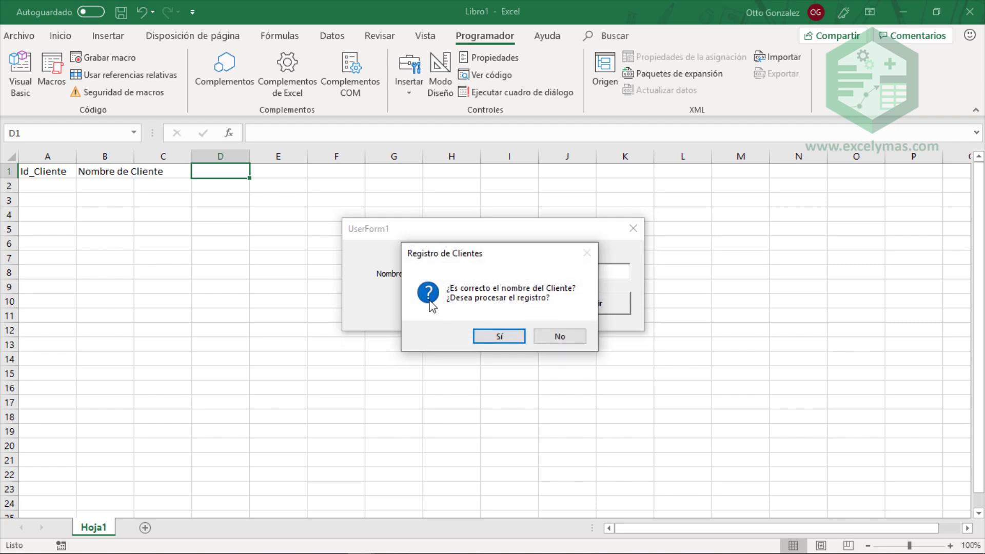
{"action": "left_click", "coordinate": [494, 335]}
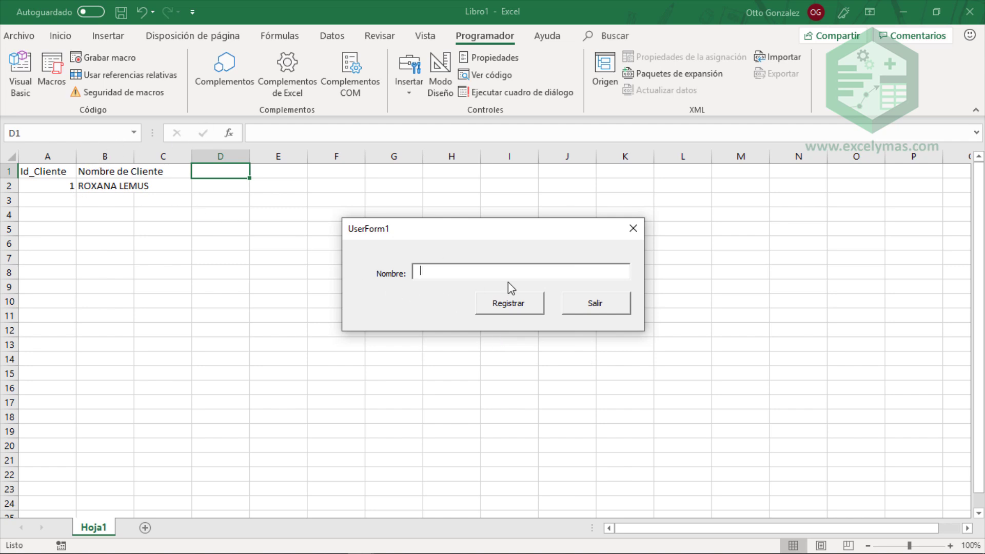
{"action": "left_click", "coordinate": [502, 306]}
{"action": "left_click", "coordinate": [501, 334]}
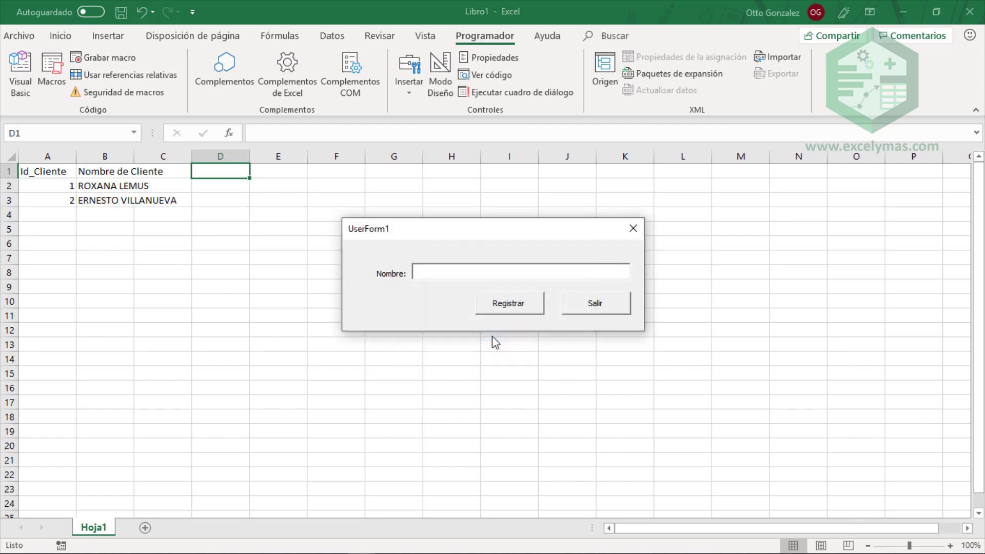
{"action": "left_click", "coordinate": [591, 307]}
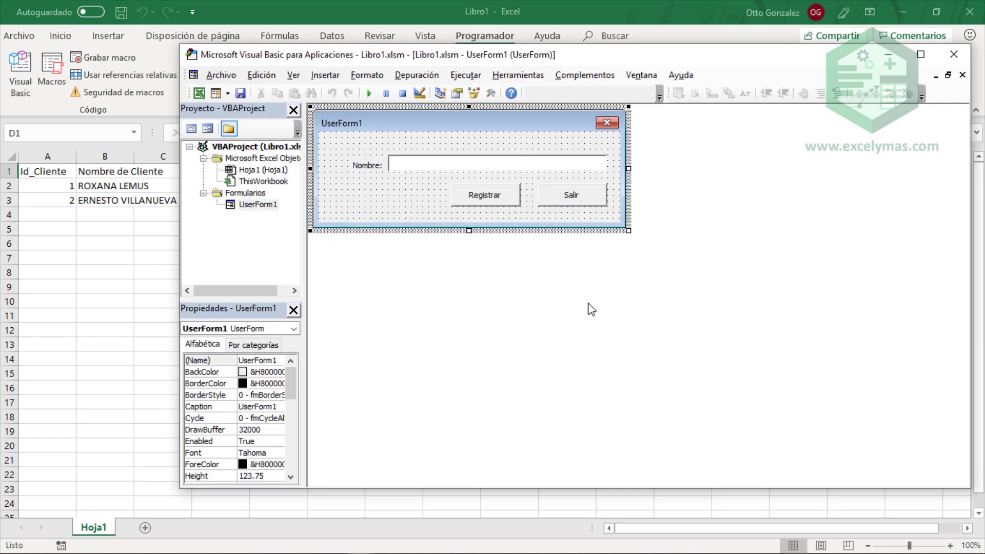
Run the form again to register a third client, then reopen and close it.
{"action": "left_click", "coordinate": [369, 93]}
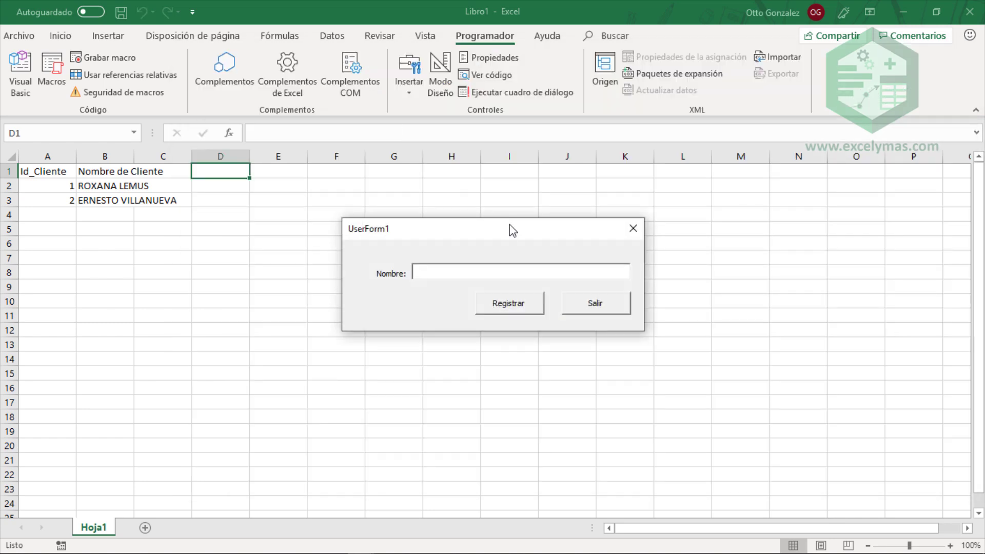
{"action": "left_click", "coordinate": [498, 308]}
{"action": "left_click", "coordinate": [501, 337]}
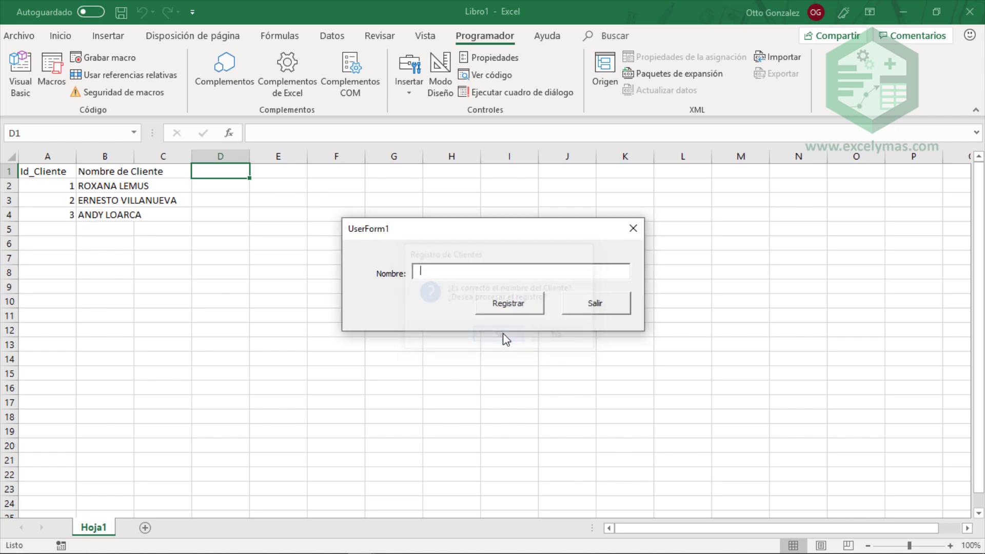
{"action": "left_click", "coordinate": [584, 311]}
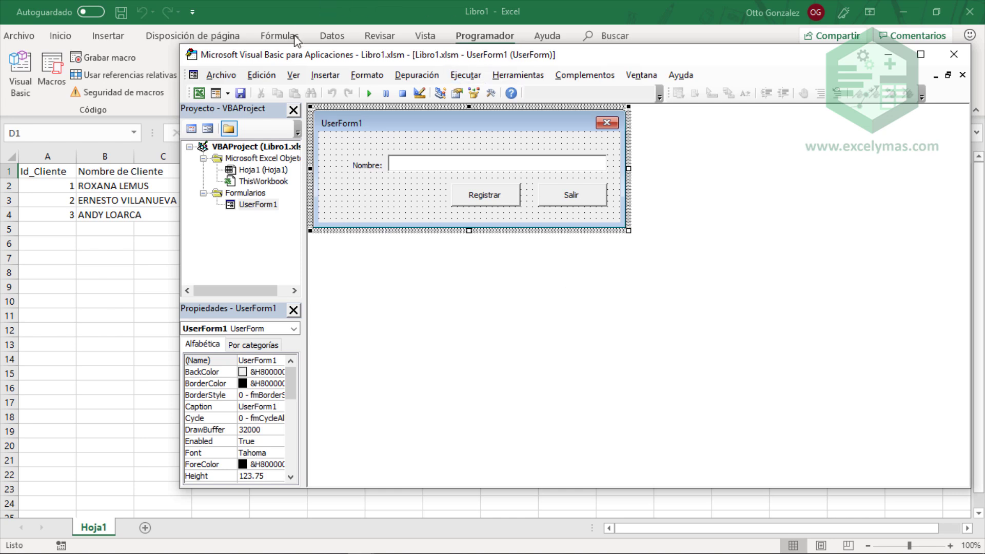
{"action": "left_click", "coordinate": [369, 93]}
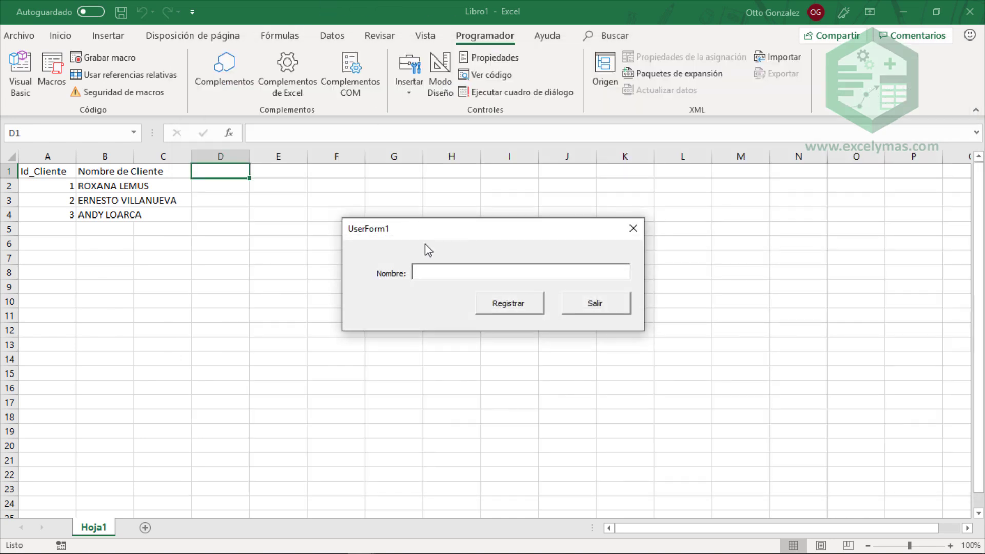
{"action": "left_click", "coordinate": [596, 309]}
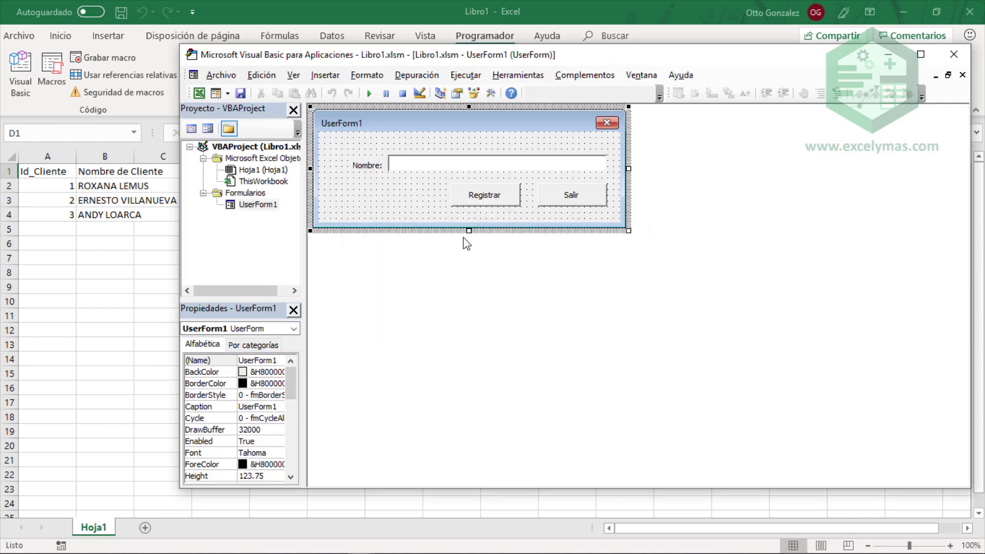
Open the Registrar click code and insert blank lines after the Id_Cliente = Val(...) line.
{"action": "double_click", "coordinate": [491, 195]}
{"action": "scroll", "coordinate": [599, 236], "scroll_direction": "down", "scroll_amount": 2}
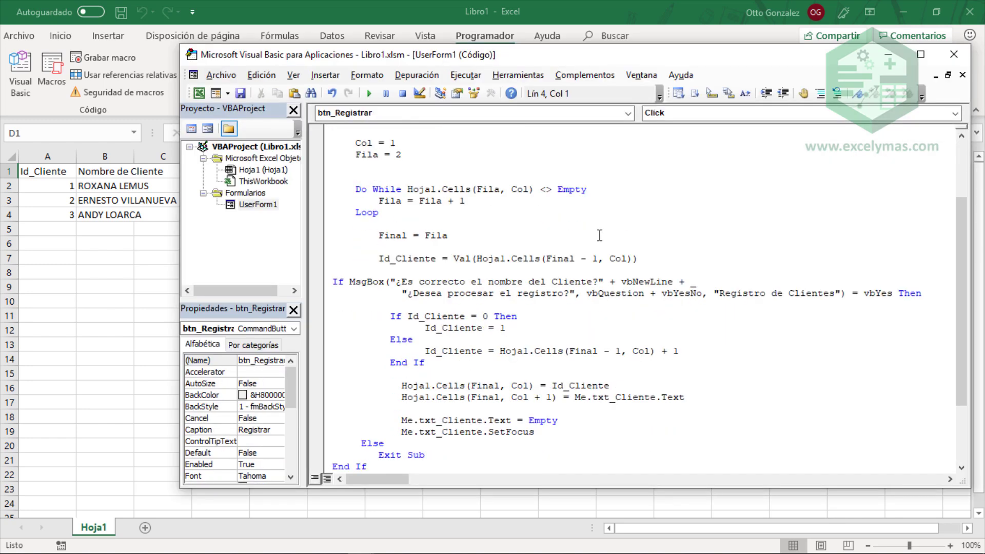
{"action": "scroll", "coordinate": [600, 235], "scroll_direction": "down", "scroll_amount": 2}
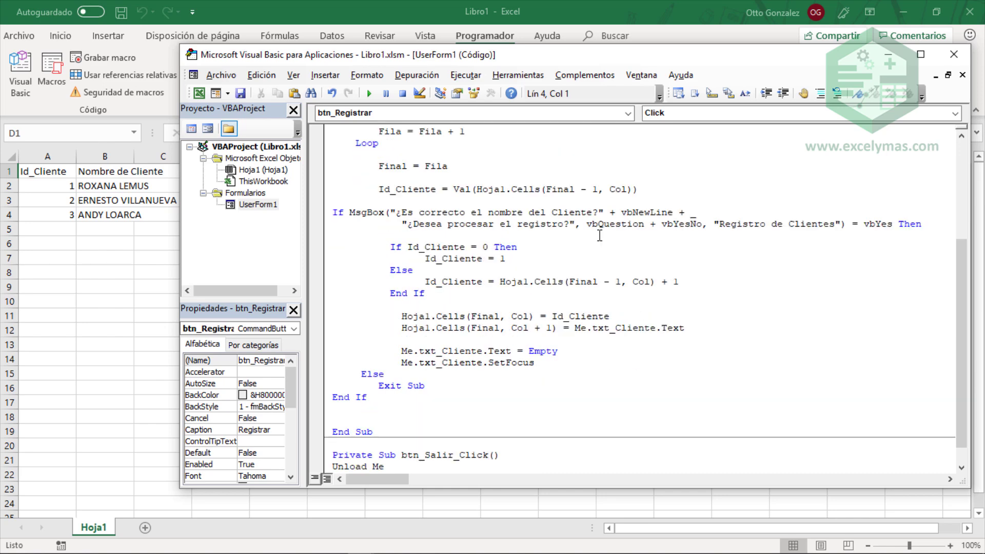
{"action": "left_click", "coordinate": [651, 193]}
{"action": "key", "text": "Return"}
{"action": "key", "text": "Return"}
{"action": "key", "text": "Return"}
{"action": "key", "text": "Return"}
{"action": "key", "text": "Return"}
{"action": "key", "text": "Return"}
{"action": "key", "text": "Up"}
{"action": "key", "text": "Up"}
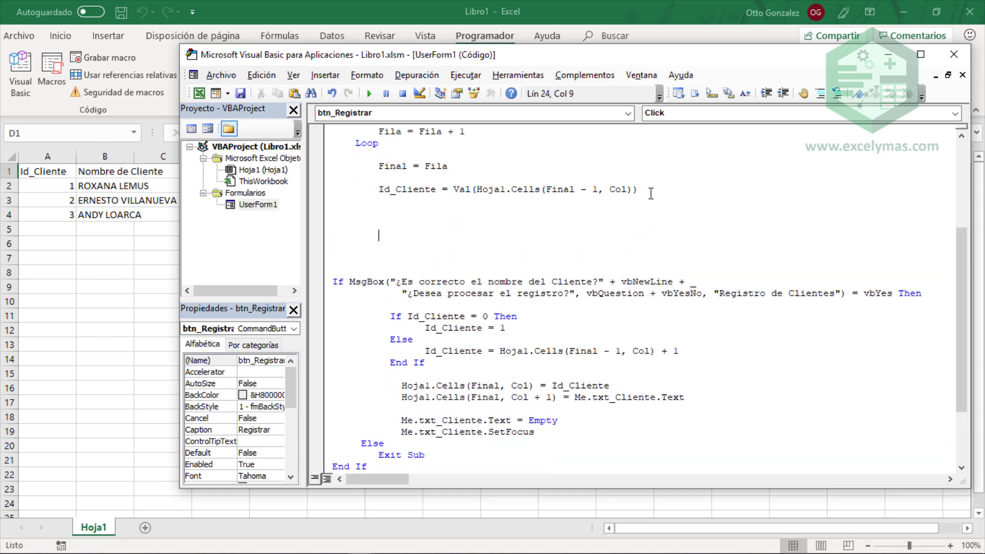
{"action": "key", "text": "Up"}
{"action": "key", "text": "Up"}
{"action": "scroll", "coordinate": [666, 204], "scroll_direction": "up", "scroll_amount": 1}
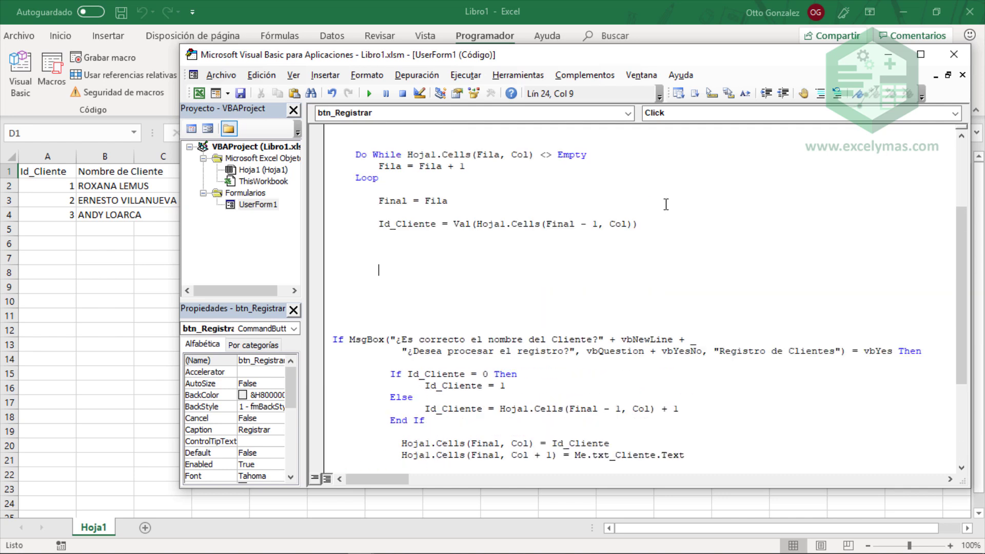
{"action": "key", "text": "Up"}
Type an empty For Fila = 2 To Final … Next Fila loop with an indented body.
{"action": "type", "text": "for"}
{"action": "key", "text": "BackSpace"}
{"action": "key", "text": "BackSpace"}
{"action": "key", "text": "BackSpace"}
{"action": "type", "text": "for"}
{"action": "type", "text": "fila=2"}
{"action": "type", "text": " to final"}
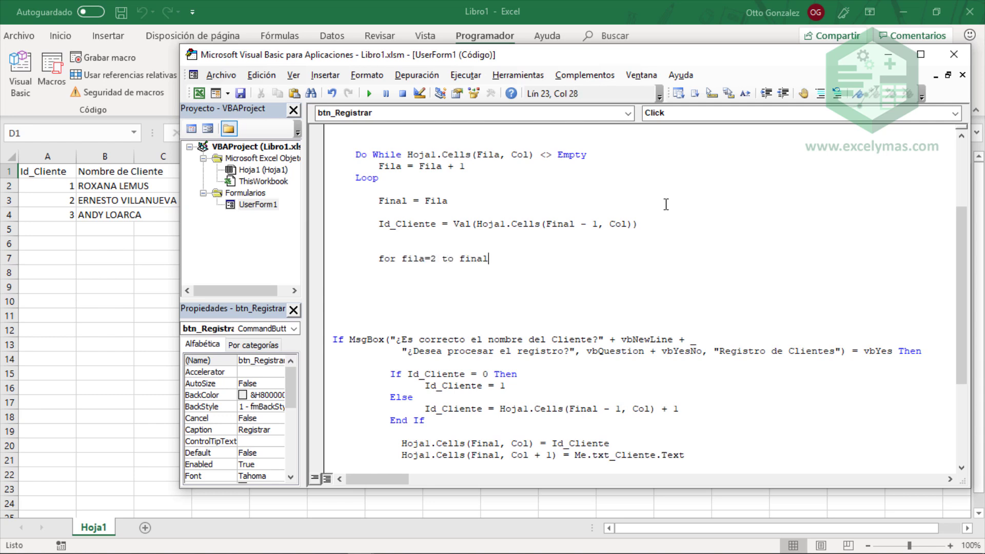
{"action": "key", "text": "Return"}
{"action": "key", "text": "Return"}
{"action": "key", "text": "Return"}
{"action": "key", "text": "Return"}
{"action": "type", "text": "nex"}
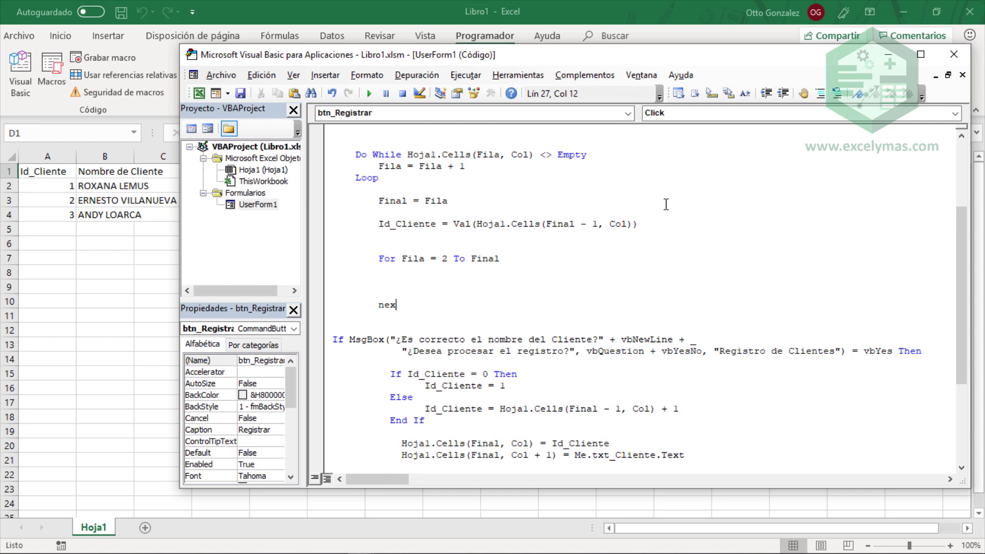
{"action": "type", "text": "t fila"}
{"action": "key", "text": "Up"}
{"action": "key", "text": "Tab"}
{"action": "key", "text": "Up"}
{"action": "key", "text": "Up"}
{"action": "key", "text": "Tab"}
Select the Hoja1.Cells(Final, Col + 1) reference on the name line.
{"action": "scroll", "coordinate": [682, 316], "scroll_direction": "down", "scroll_amount": 2}
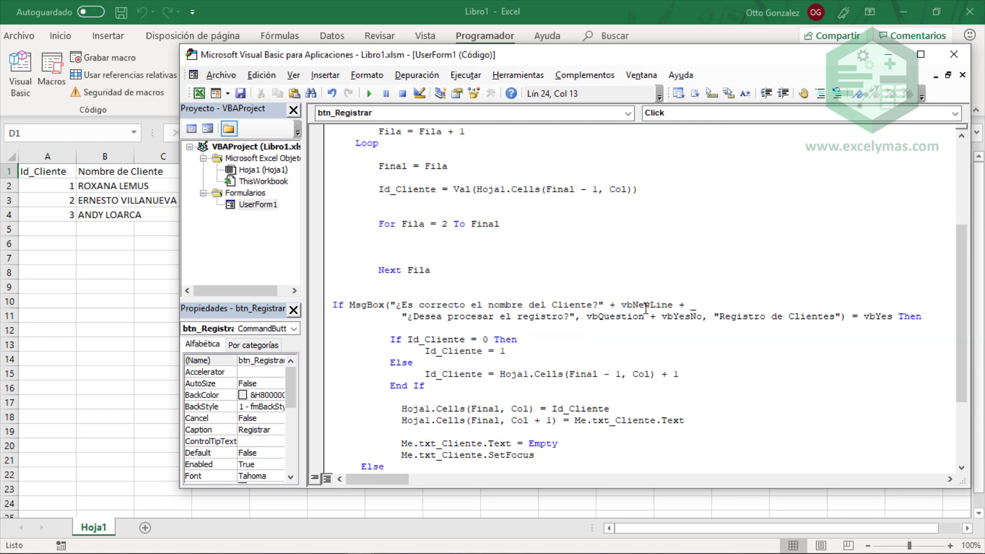
{"action": "scroll", "coordinate": [584, 327], "scroll_direction": "down", "scroll_amount": 1}
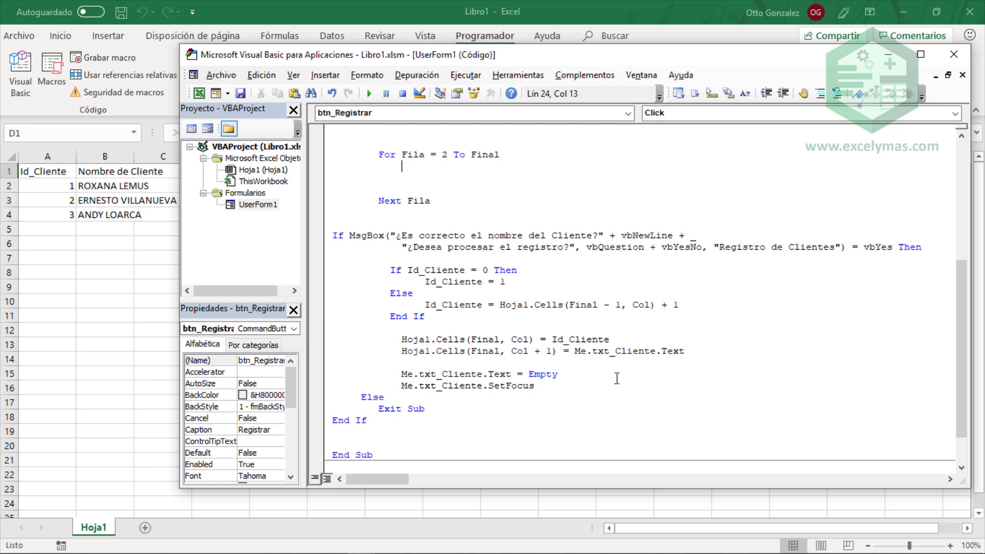
{"action": "left_click", "coordinate": [403, 351]}
{"action": "key", "text": "shift+Right"}
{"action": "key", "text": "shift+Right"}
{"action": "key", "text": "shift+Right"}
{"action": "key", "text": "shift+Right"}
{"action": "key", "text": "shift+Right"}
{"action": "key", "text": "shift+Right"}
{"action": "key", "text": "shift+Right"}
{"action": "key", "text": "shift+Right"}
{"action": "key", "text": "shift+Right"}
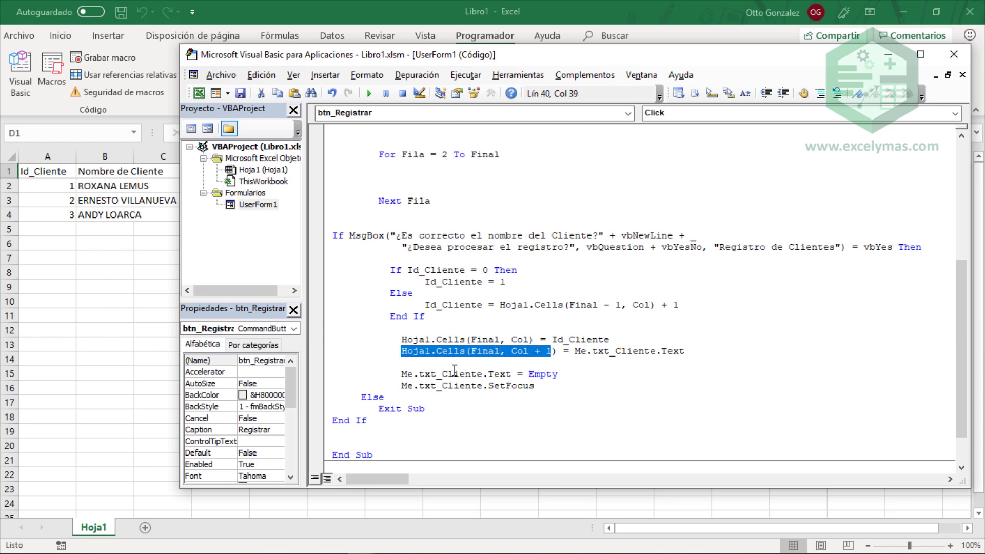
{"action": "key", "text": "shift+Right"}
{"action": "key", "text": "shift+Right"}
{"action": "key", "text": "shift+Right"}
{"action": "scroll", "coordinate": [611, 321], "scroll_direction": "up", "scroll_amount": 2}
{"action": "scroll", "coordinate": [611, 320], "scroll_direction": "up", "scroll_amount": 2}
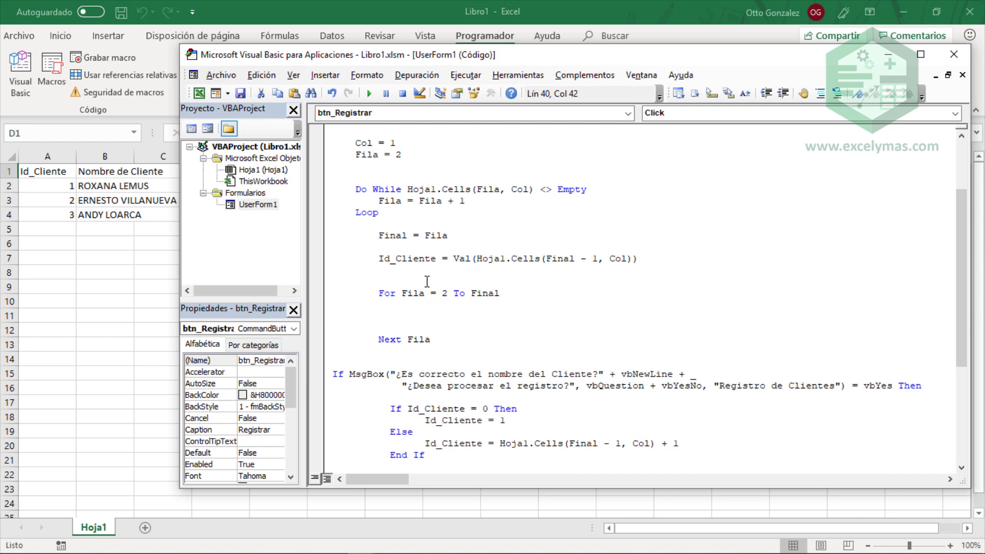
Start the If Hoja1.Cells(Fila, Col + 1) = comparison inside the loop.
{"action": "left_click", "coordinate": [503, 313]}
{"action": "key", "text": "Up"}
{"action": "key", "text": "Tab"}
{"action": "type", "text": "if Hoja1.Cells(Final, Col + 1) ="}
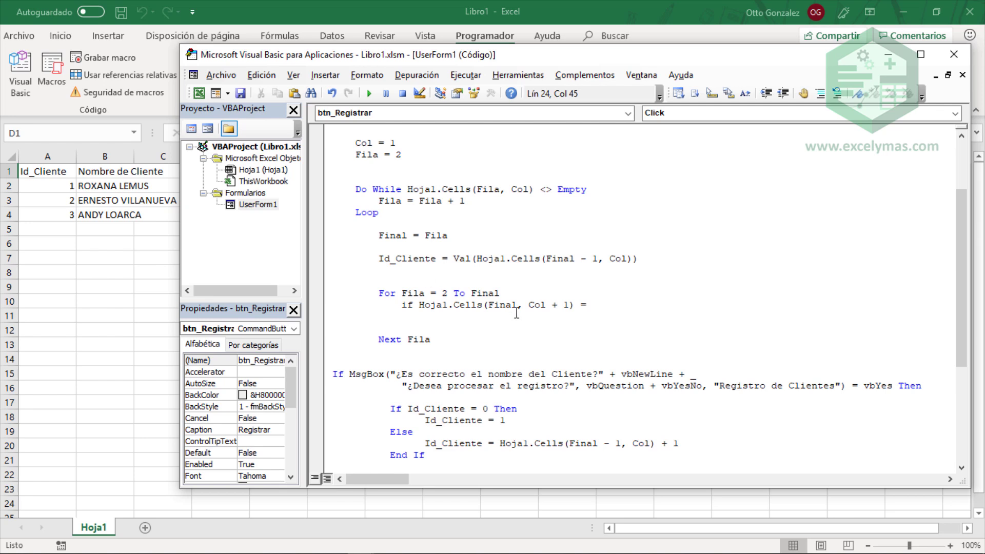
{"action": "double_click", "coordinate": [500, 304]}
{"action": "type", "text": "F"}
{"action": "type", "text": "ila"}
{"action": "key", "text": "Down"}
{"action": "key", "text": "Escape"}
{"action": "left_click", "coordinate": [506, 306]}
{"action": "key", "text": "Right"}
{"action": "key", "text": "Right"}
{"action": "key", "text": "Right"}
{"action": "key", "text": "Right"}
{"action": "key", "text": "Right"}
{"action": "key", "text": "Right"}
{"action": "key", "text": "Right"}
{"action": "key", "text": "Right"}
Complete the condition with Me.txt_Cliente.Text Then and begin the 'El cliente ingresado ya existe' MsgBox.
{"action": "type", "text": "me.txt"}
{"action": "key", "text": "Tab"}
{"action": "type", "text": ".te"}
{"action": "key", "text": "Tab"}
{"action": "type", "text": "th"}
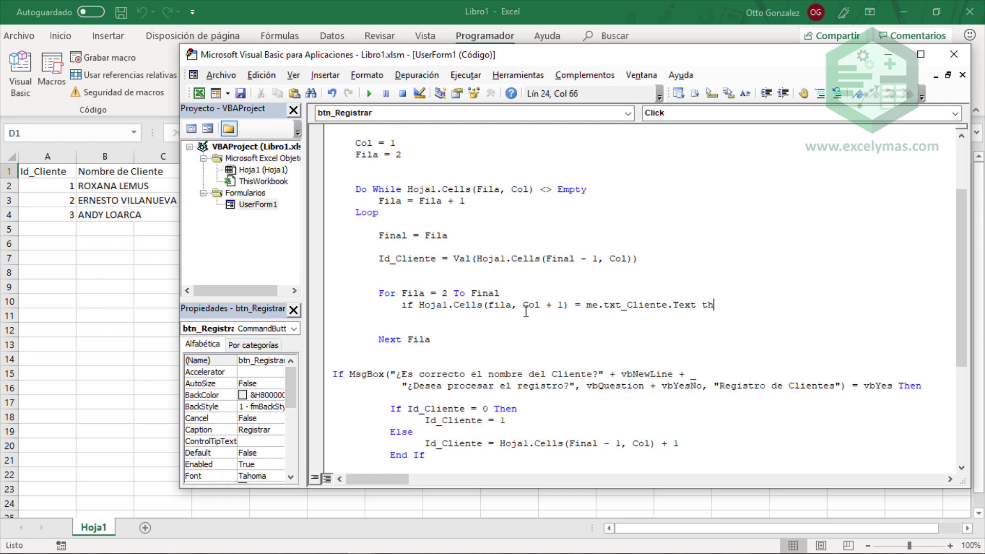
{"action": "type", "text": "en"}
{"action": "key", "text": "Return"}
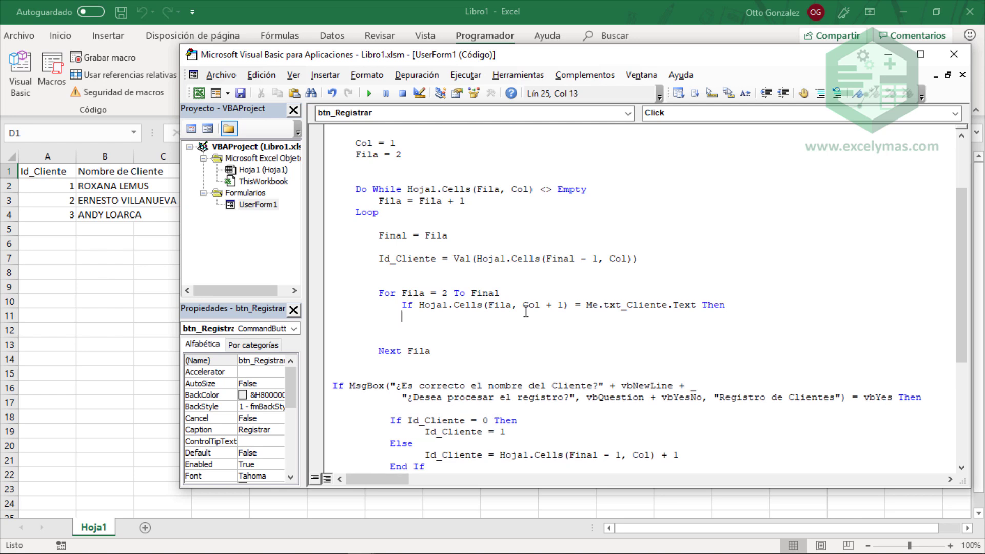
{"action": "key", "text": "Tab"}
{"action": "type", "text": "msg"}
{"action": "type", "text": "box \""}
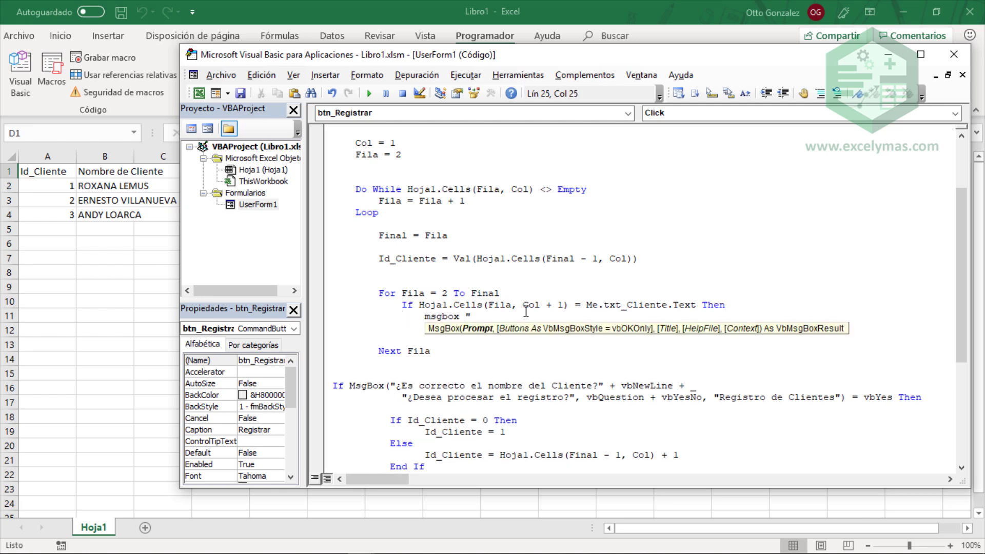
{"action": "type", "text": "El cliente"}
{"action": "type", "text": " ingres"}
{"action": "type", "text": "ado ya existe"}
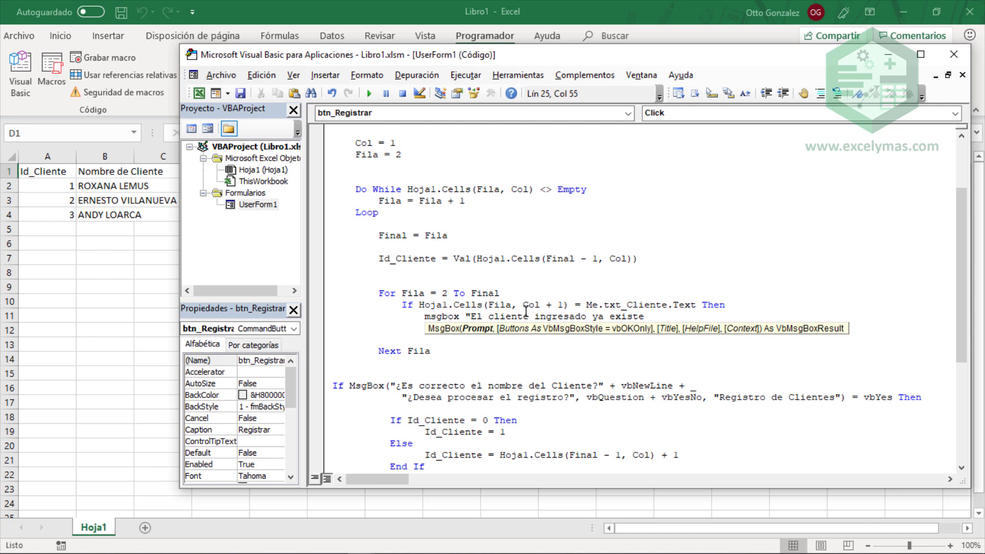
{"action": "type", "text": "\" +"}
{"action": "type", "text": " vbnewl"}
{"action": "type", "text": "ine + _"}
Continue the message with a second line 'Ingrese un nombre de cliente diferente'.
{"action": "key", "text": "Return"}
{"action": "key", "text": "Tab"}
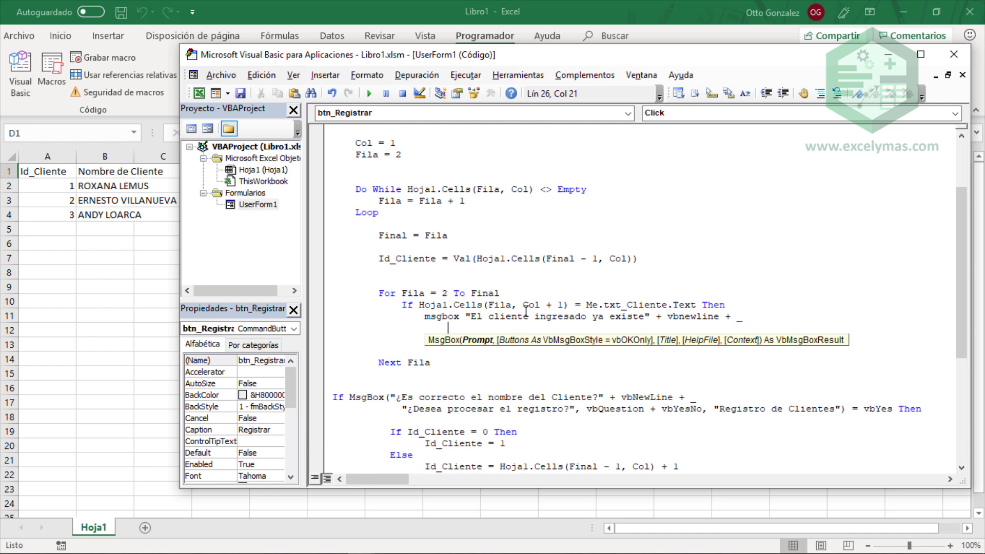
{"action": "type", "text": "\""}
{"action": "key", "text": "BackSpace"}
{"action": "type", "text": "Ing"}
{"action": "key", "text": "BackSpace"}
{"action": "key", "text": "BackSpace"}
{"action": "key", "text": "BackSpace"}
{"action": "type", "text": "Ingrese un "}
{"action": "type", "text": "nombre de clien"}
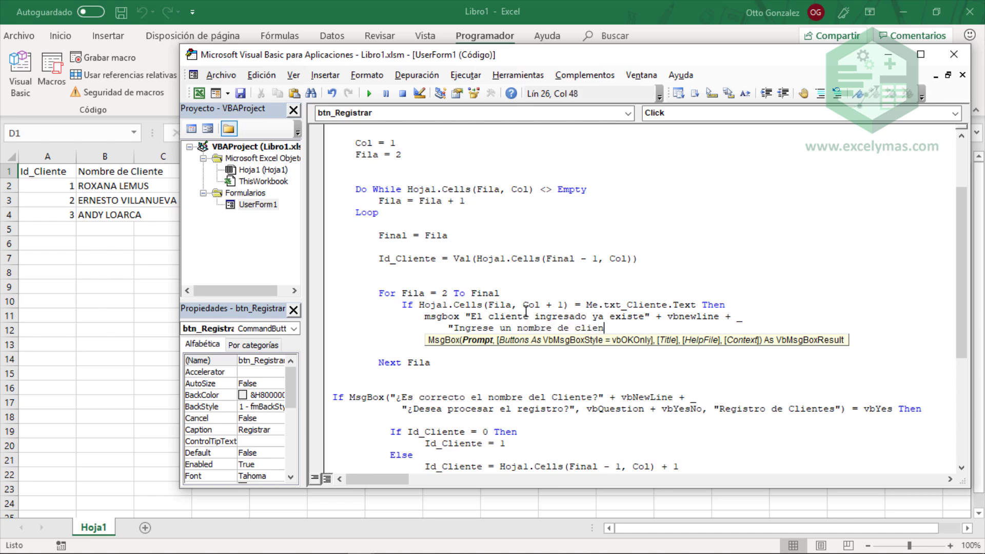
{"action": "type", "text": "te diferente"}
{"action": "type", "text": "\","}
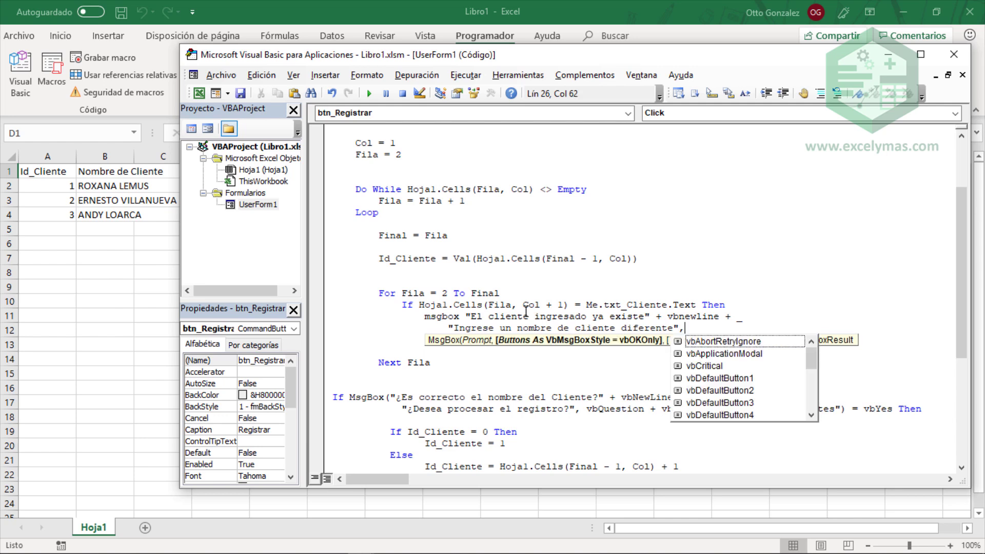
{"action": "type", "text": "vbEx"}
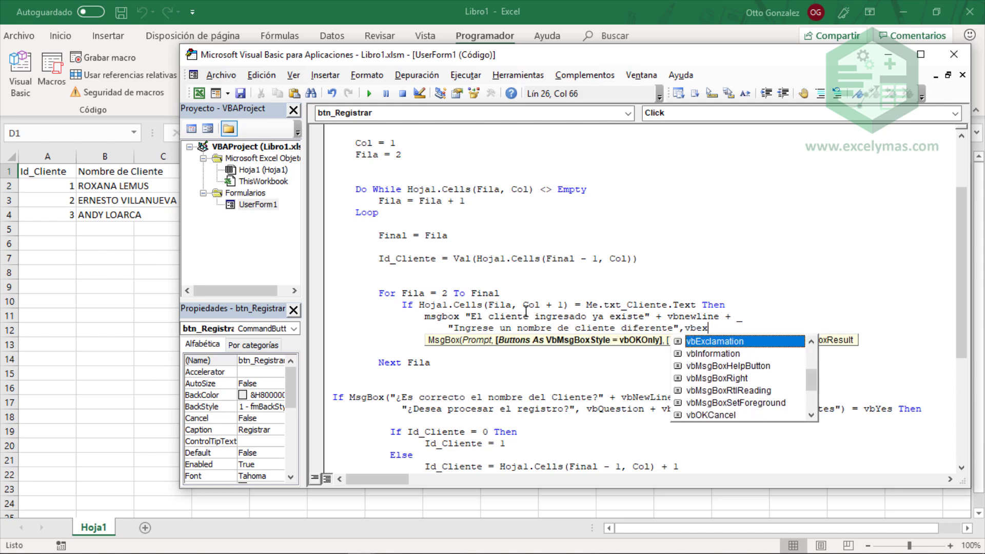
Give the MsgBox the vbExclamation icon and title 'Registro de Clientes', then add blank lines.
{"action": "key", "text": "Tab"}
{"action": "type", "text": ",\""}
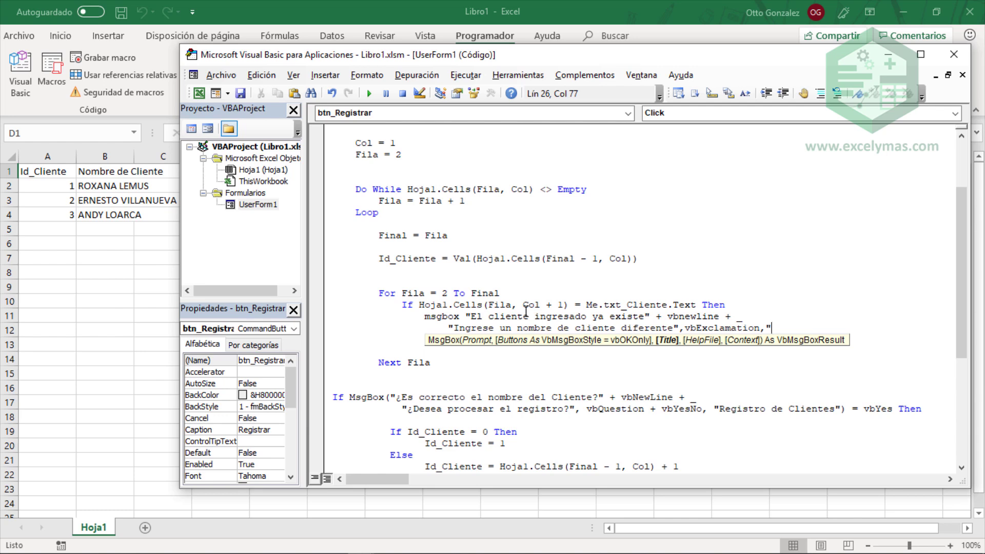
{"action": "type", "text": "Registro de C"}
{"action": "type", "text": "lientes"}
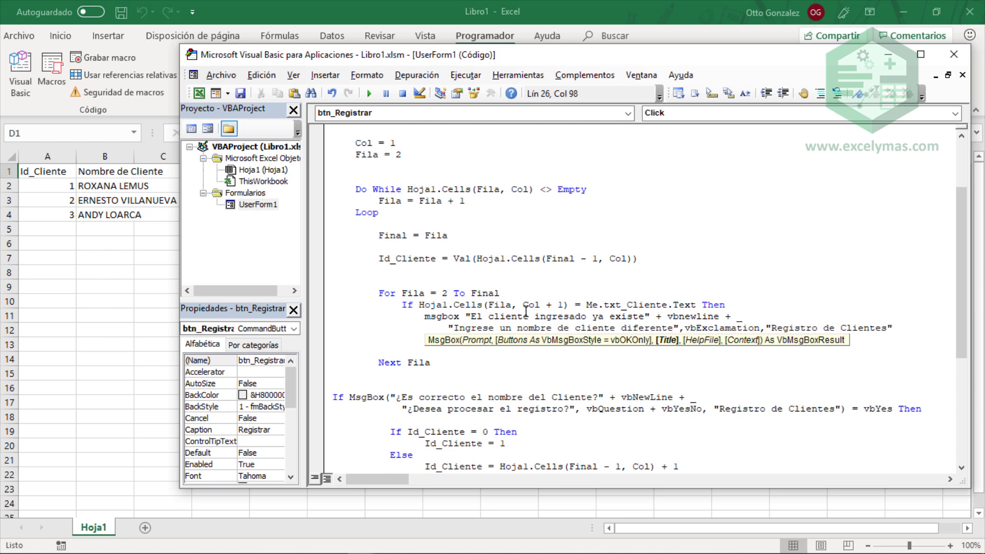
{"action": "key", "text": "Return"}
{"action": "key", "text": "Tab"}
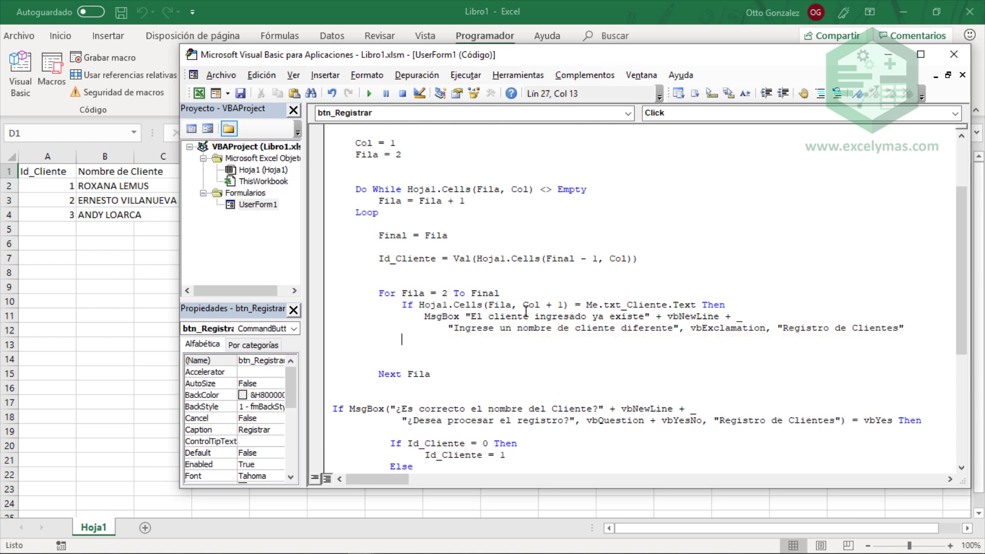
{"action": "key", "text": "Return"}
{"action": "key", "text": "Up"}
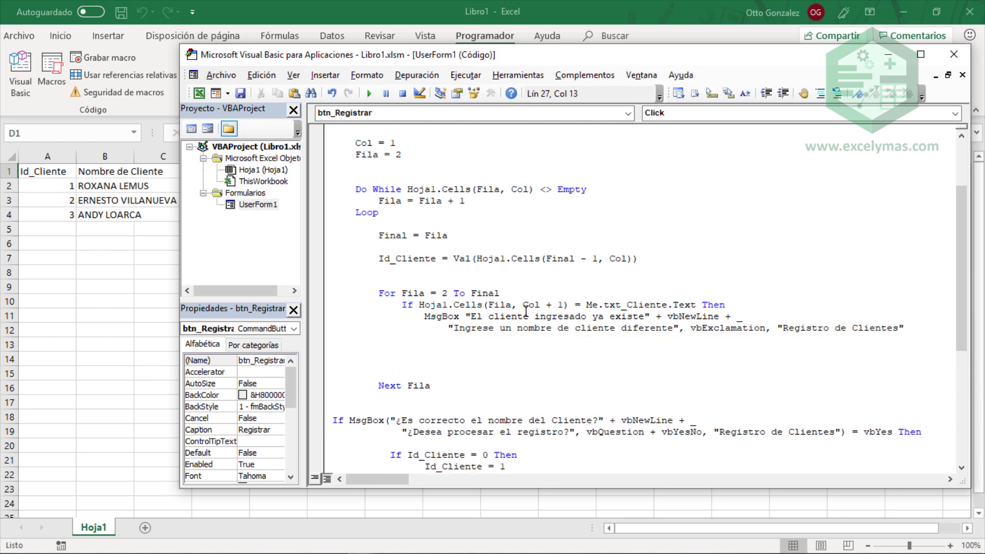
Below the duplicate warning, add Me.txt_Cliente.SetFocus to return focus to the name box.
{"action": "key", "text": "Return"}
{"action": "key", "text": "Tab"}
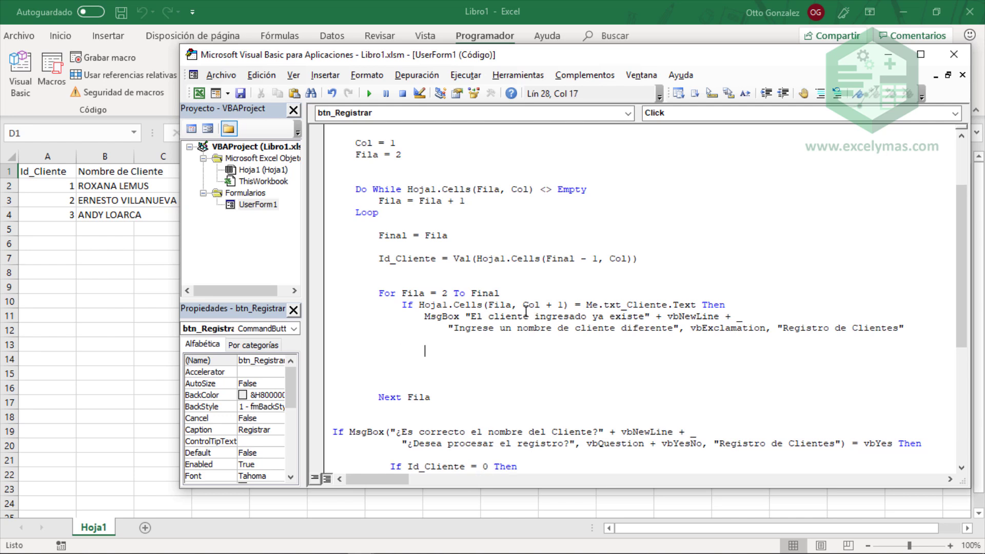
{"action": "type", "text": "me.txt"}
{"action": "key", "text": "Tab"}
{"action": "type", "text": ".set"}
{"action": "key", "text": "Tab"}
{"action": "key", "text": "Return"}
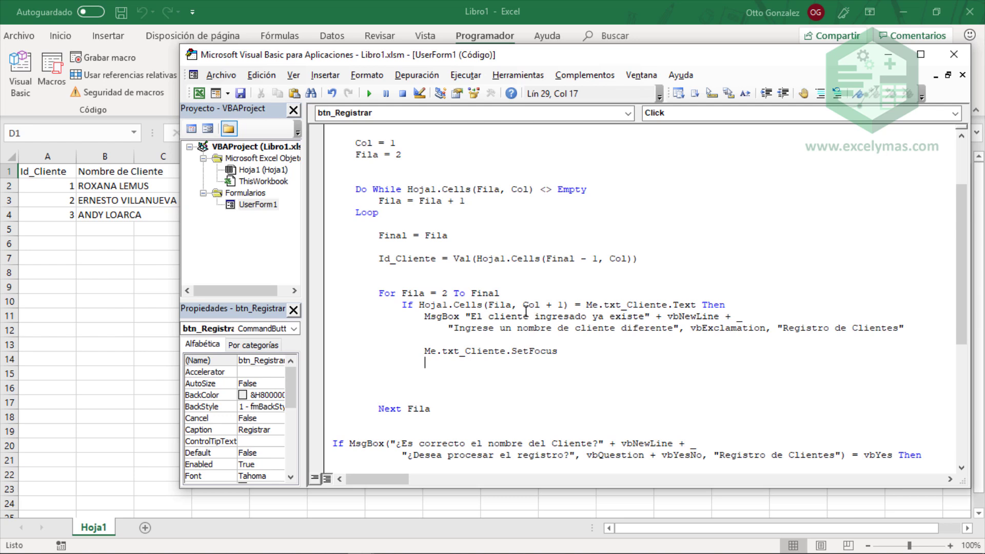
Add Me.txt_Cliente.SelStart = 0 on the next line.
{"action": "type", "text": "me.txt"}
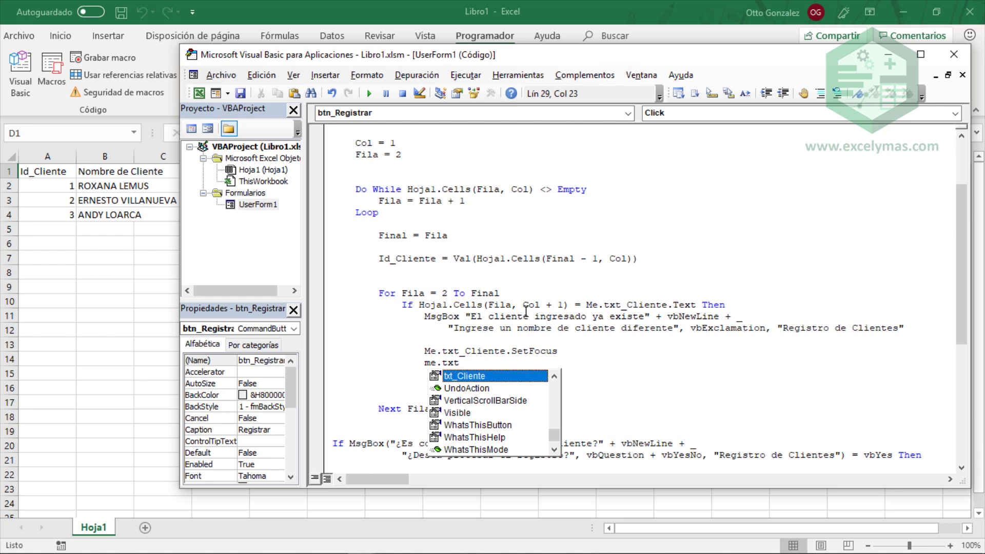
{"action": "key", "text": "Tab"}
{"action": "type", "text": ".se"}
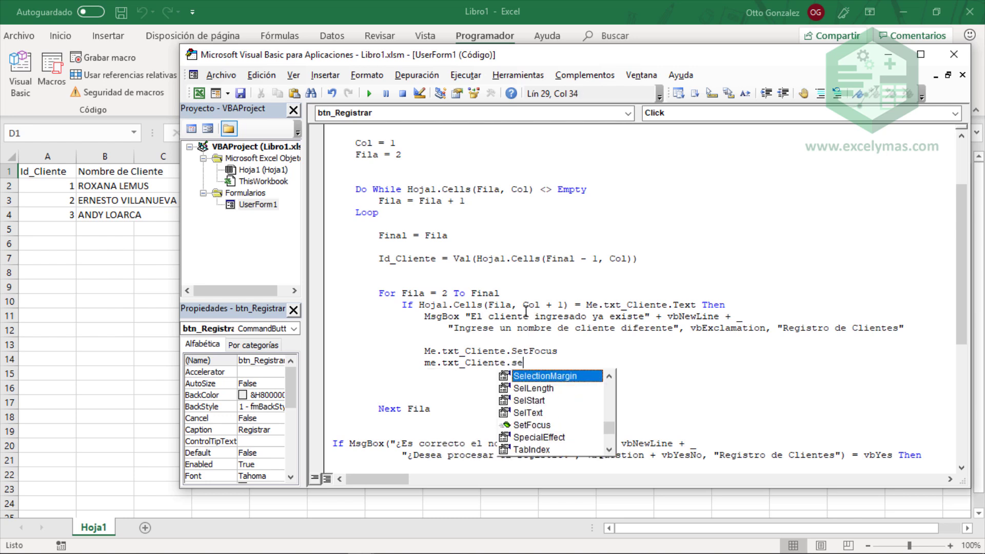
{"action": "type", "text": "lst"}
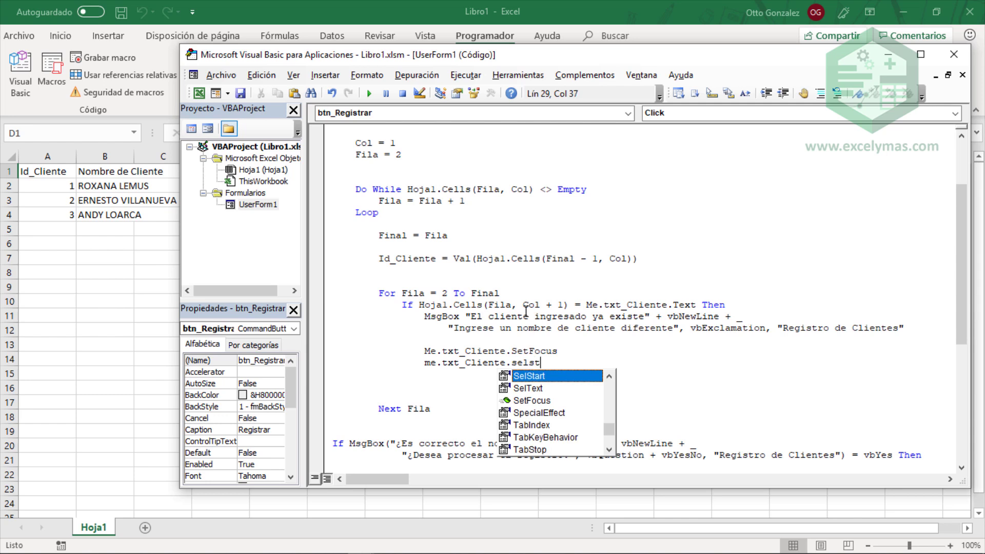
{"action": "key", "text": "Tab"}
{"action": "type", "text": "=0"}
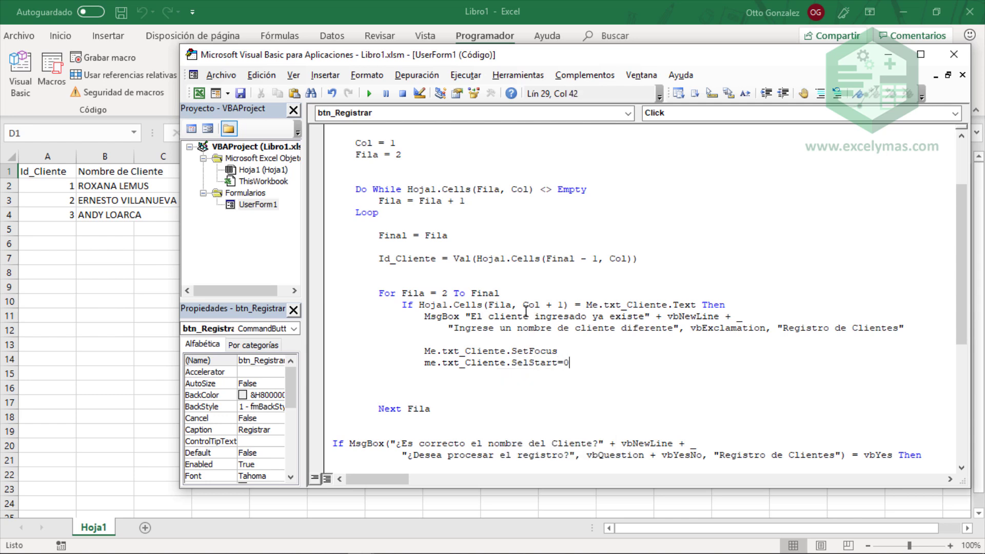
{"action": "key", "text": "Return"}
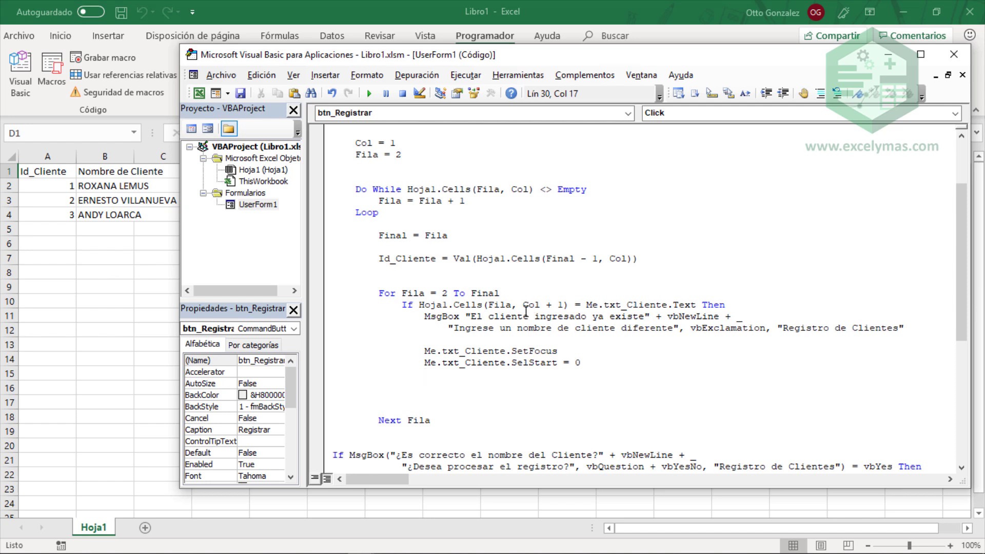
Add Me.txt_Cliente.SelLength = Len(Me.txt_Cliente.Text) to select the whole name.
{"action": "type", "text": "me.txt"}
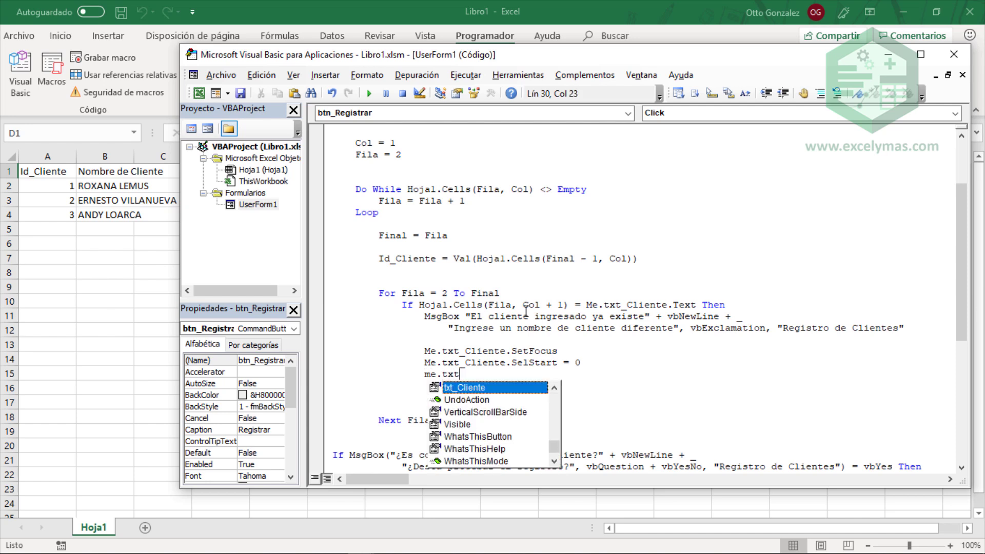
{"action": "type", "text": "_C"}
{"action": "key", "text": "Tab"}
{"action": "type", "text": ".s"}
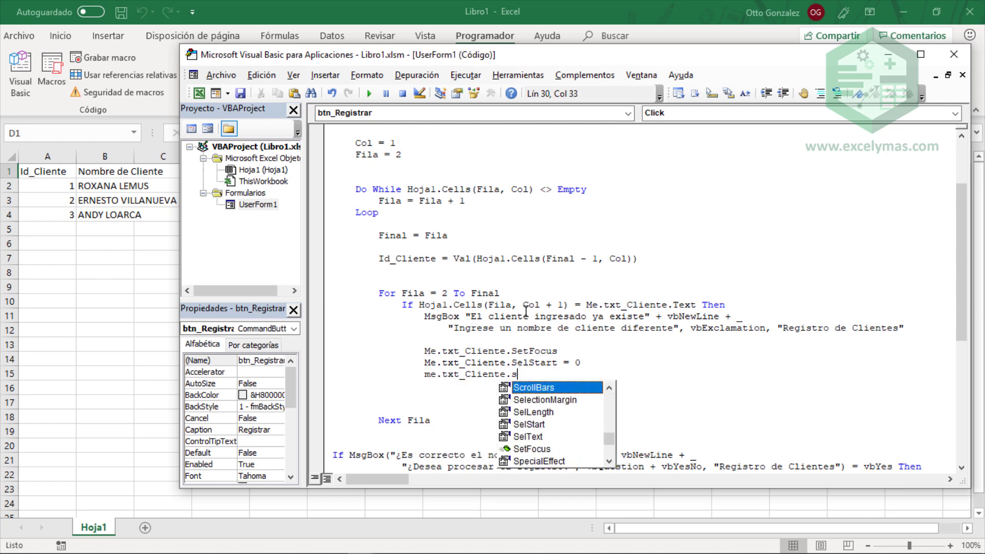
{"action": "type", "text": "ell"}
{"action": "key", "text": "Tab"}
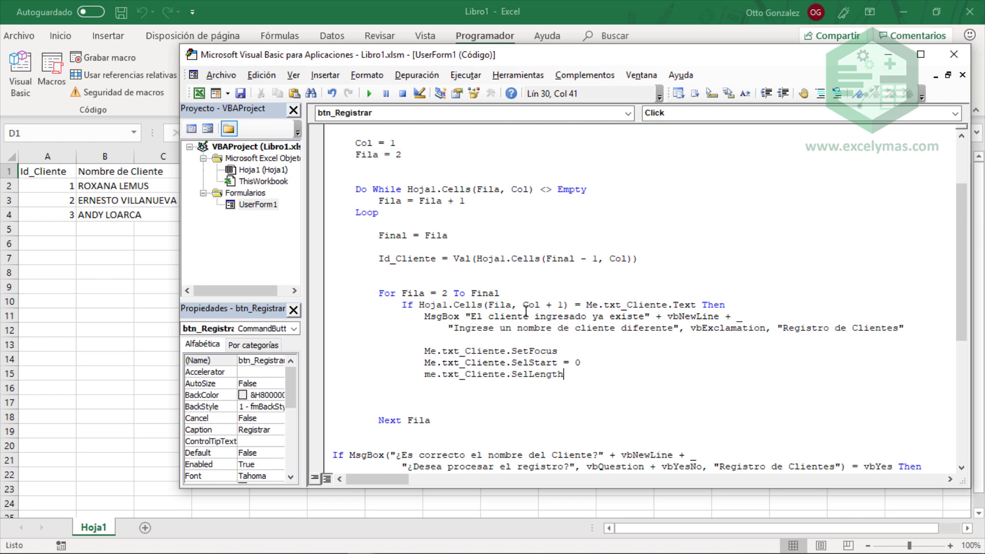
{"action": "type", "text": "= "}
{"action": "type", "text": "len"}
{"action": "type", "text": "("}
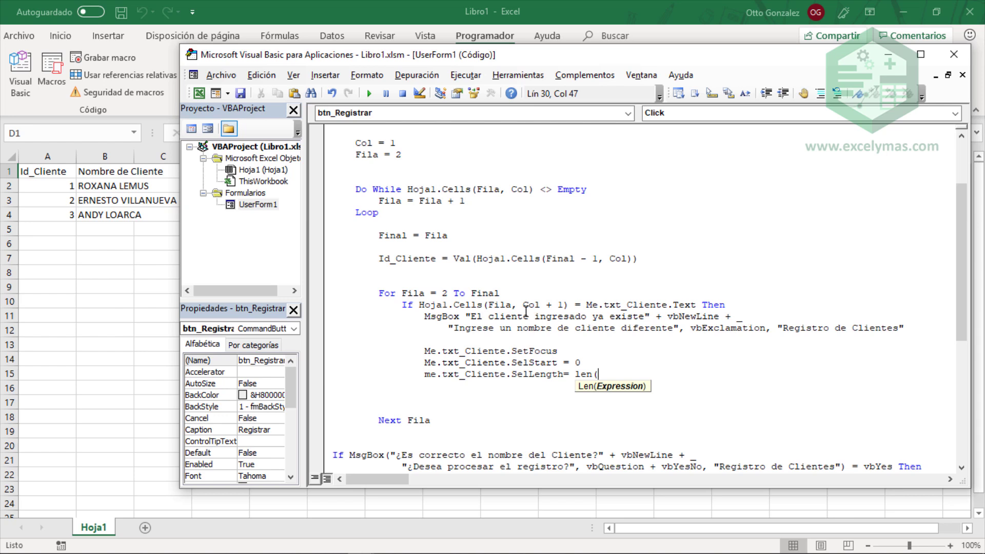
{"action": "type", "text": "me.t"}
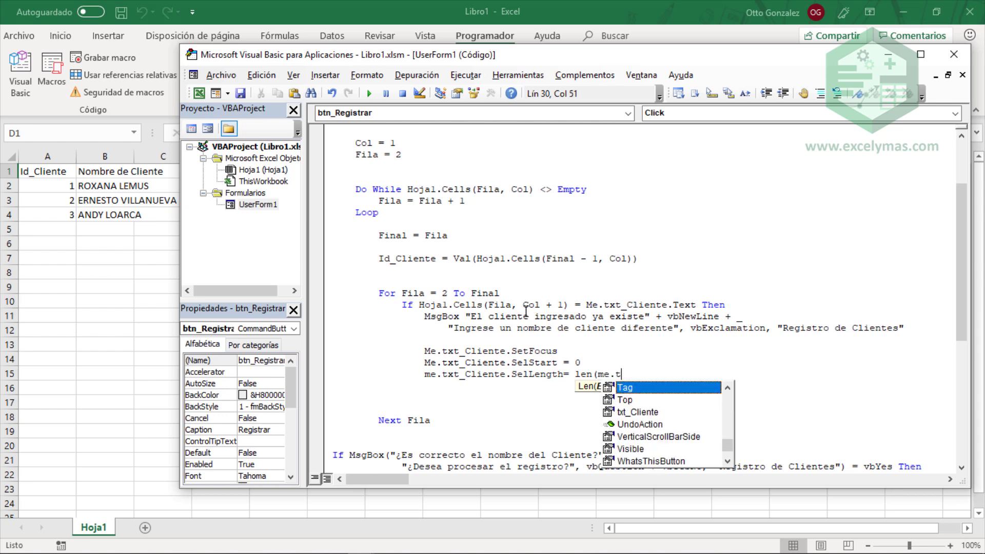
{"action": "type", "text": "xt_Cliente."}
{"action": "key", "text": "Tab"}
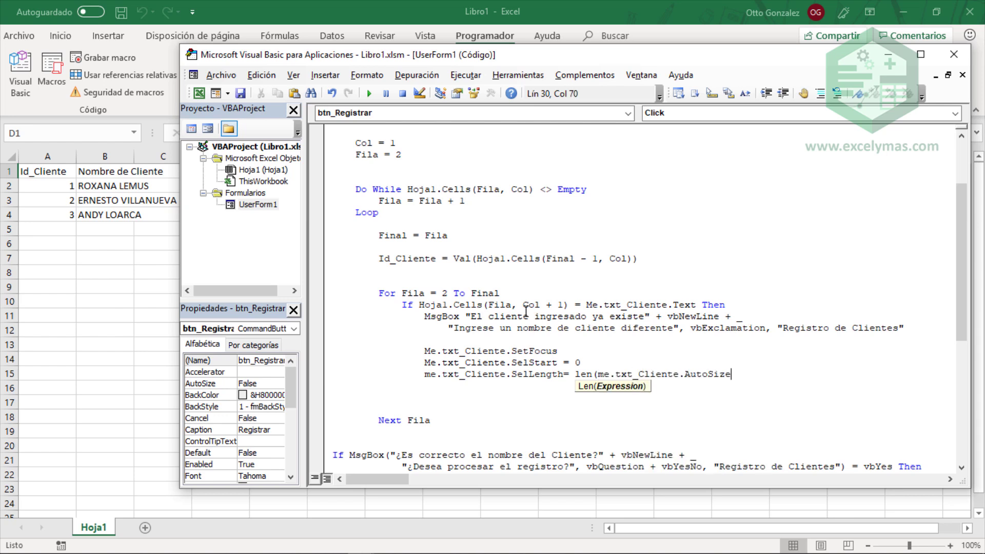
{"action": "key", "text": "BackSpace"}
{"action": "key", "text": "BackSpace"}
{"action": "key", "text": "BackSpace"}
{"action": "key", "text": "BackSpace"}
{"action": "type", "text": ".te"}
{"action": "key", "text": "Tab"}
{"action": "type", "text": ")"}
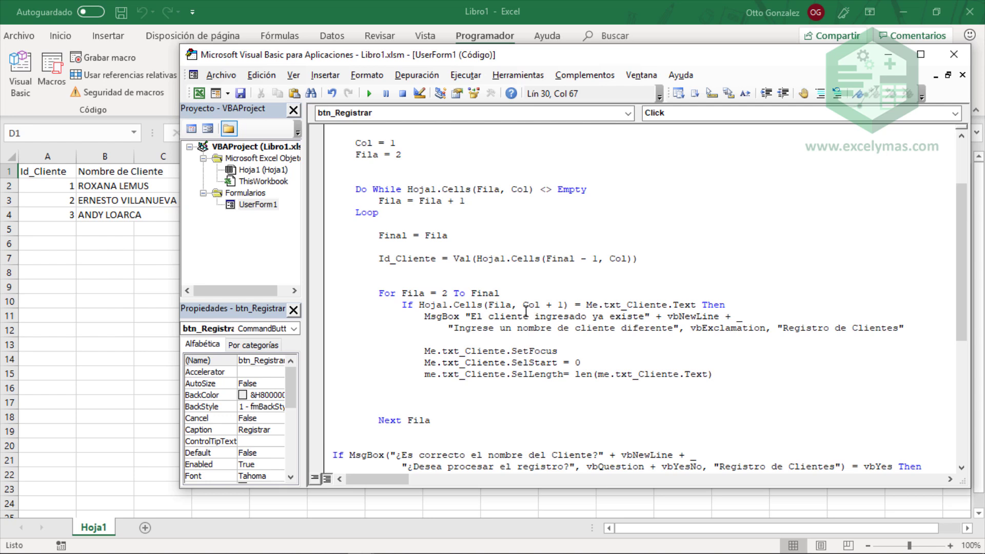
{"action": "key", "text": "Return"}
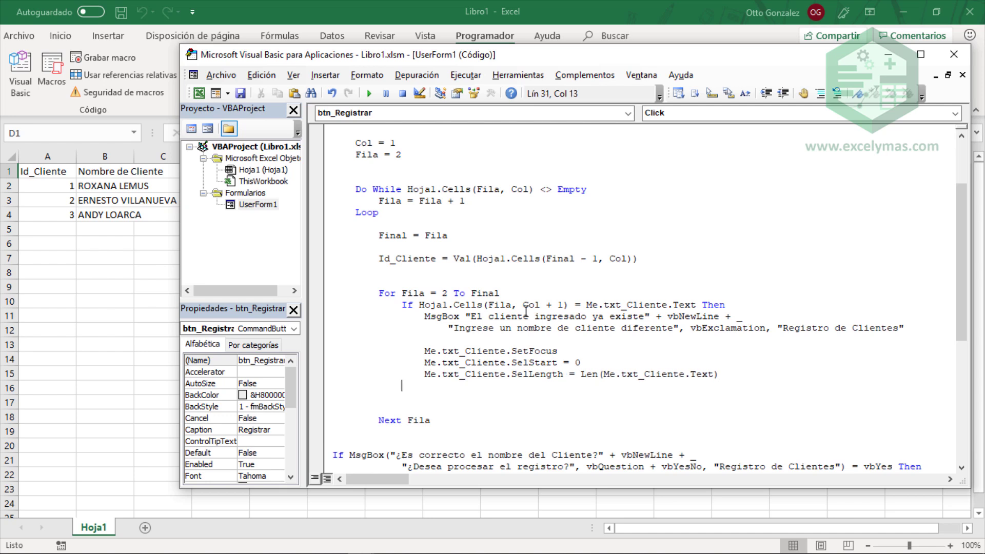
Delete the stray partial code and the extra blank lines before Next Fila.
{"action": "type", "text": "me.t"}
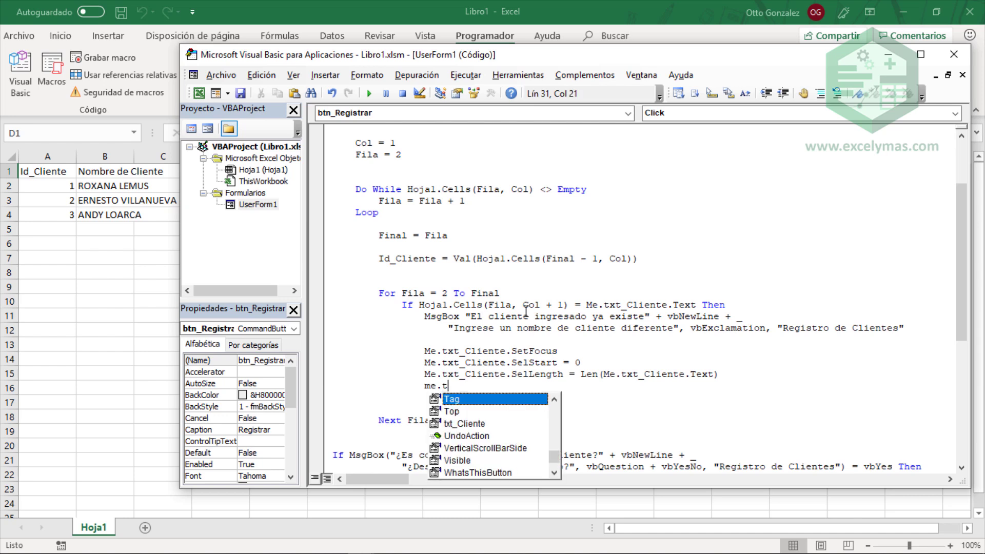
{"action": "key", "text": "Escape"}
{"action": "key", "text": "BackSpace"}
{"action": "key", "text": "BackSpace"}
{"action": "key", "text": "BackSpace"}
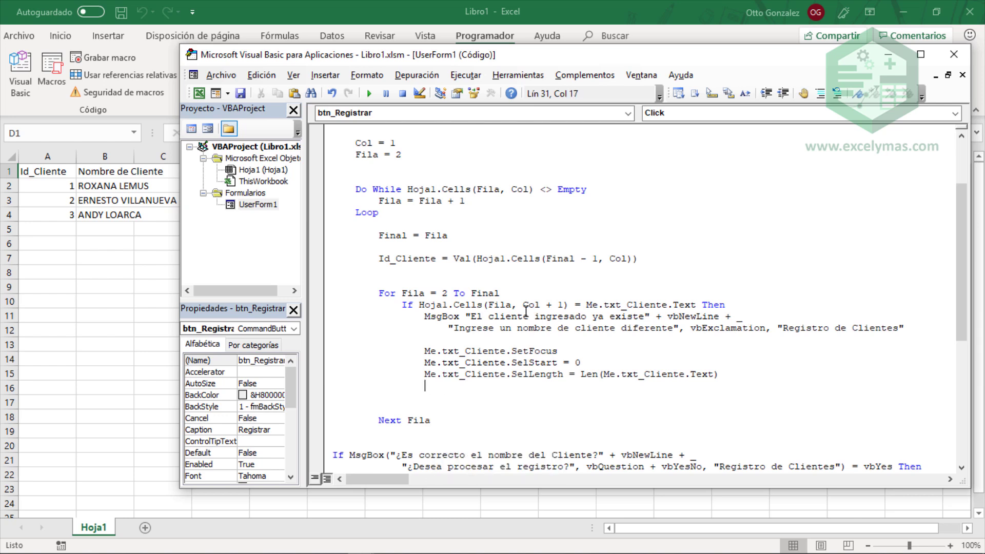
{"action": "key", "text": "BackSpace"}
{"action": "key", "text": "shift+Home"}
{"action": "key", "text": "Delete"}
{"action": "key", "text": "Delete"}
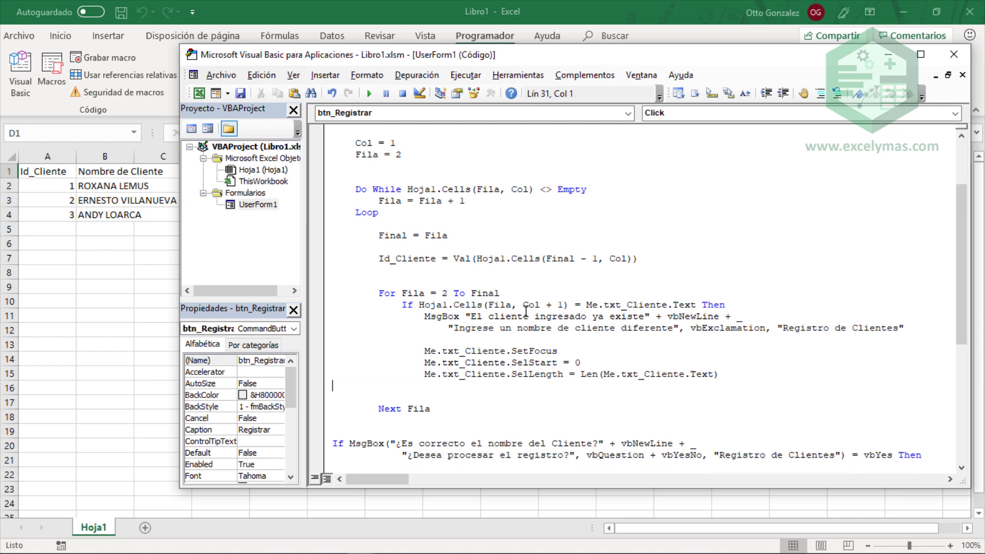
{"action": "key", "text": "shift+Down"}
{"action": "key", "text": "Delete"}
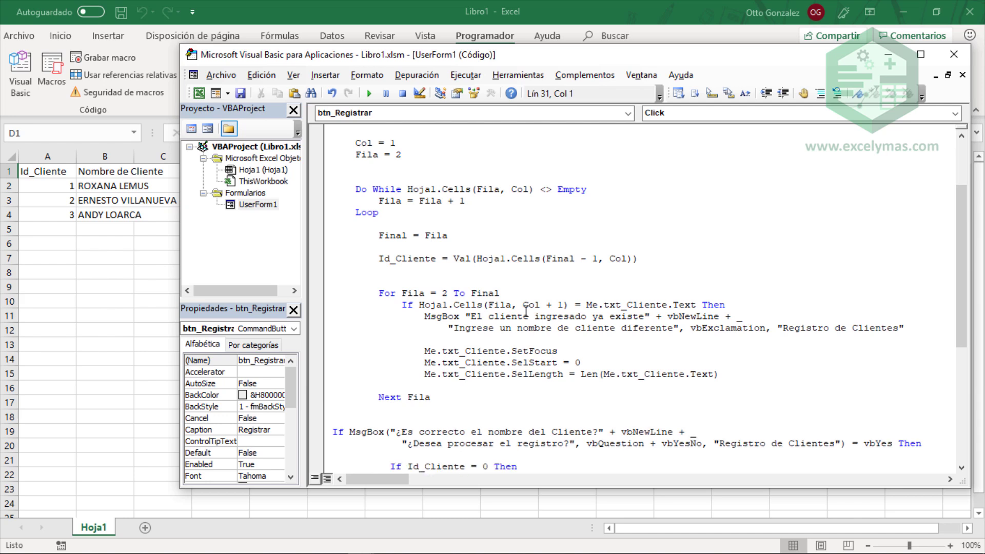
Create the txt_Cliente_Change handler with Me.txt_Cliente = UCase(Me.txt_Cliente).
{"action": "double_click", "coordinate": [249, 205]}
{"action": "double_click", "coordinate": [441, 169]}
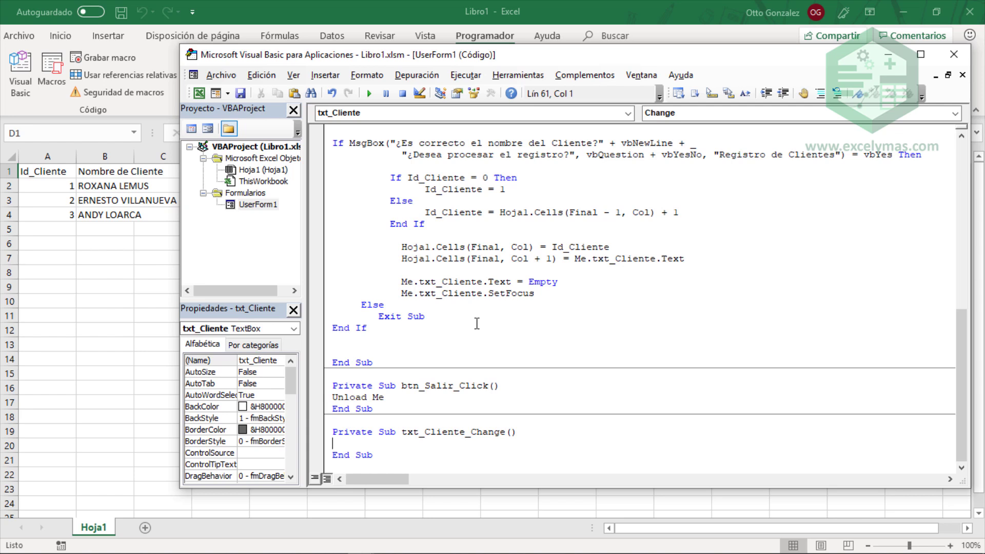
{"action": "type", "text": "me.txt_"}
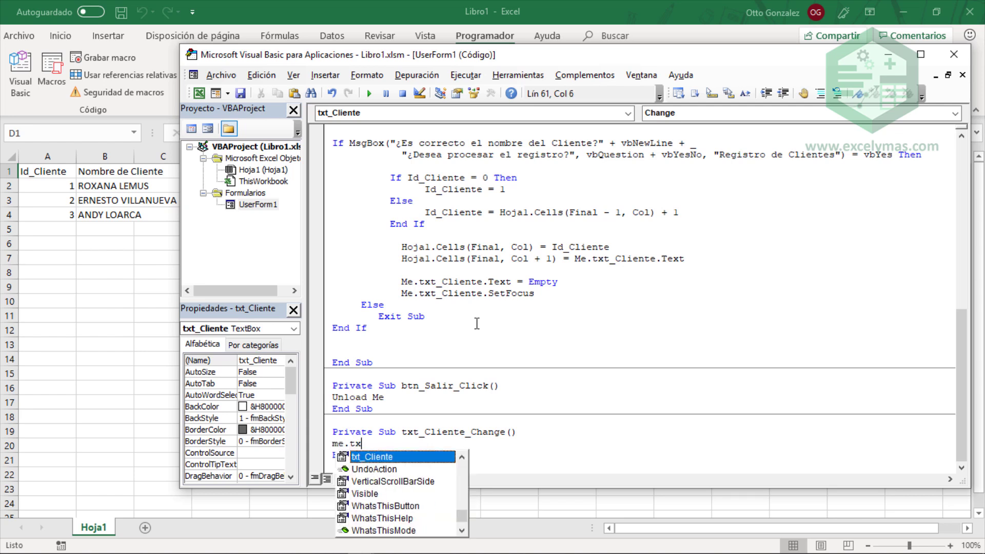
{"action": "key", "text": "Tab"}
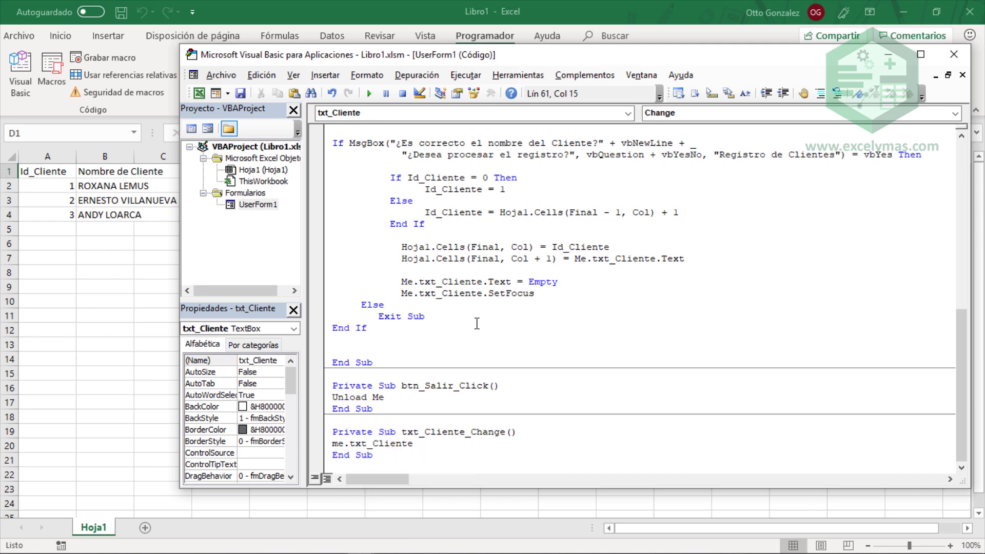
{"action": "type", "text": "="}
{"action": "type", "text": "u"}
{"action": "key", "text": "BackSpace"}
{"action": "type", "text": "ucase"}
{"action": "type", "text": "(me.te"}
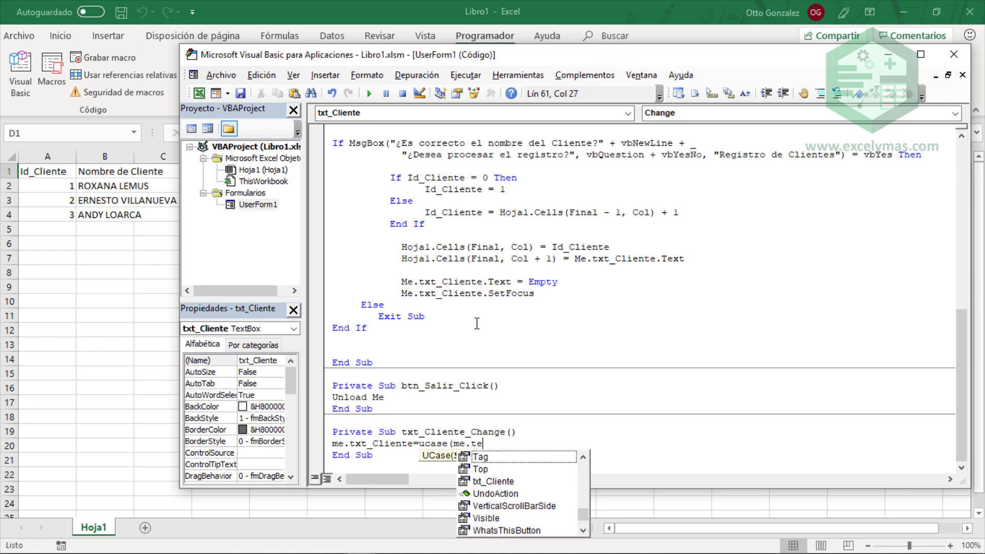
{"action": "key", "text": "BackSpace"}
{"action": "type", "text": "xt_Cliente"}
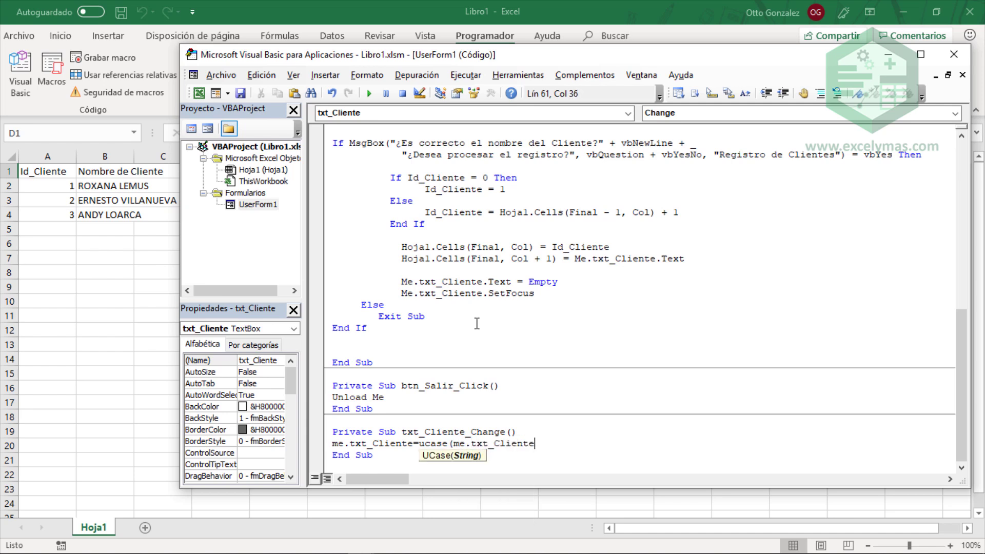
{"action": "type", "text": ")"}
{"action": "key", "text": "Up"}
{"action": "key", "text": "Up"}
{"action": "key", "text": "Up"}
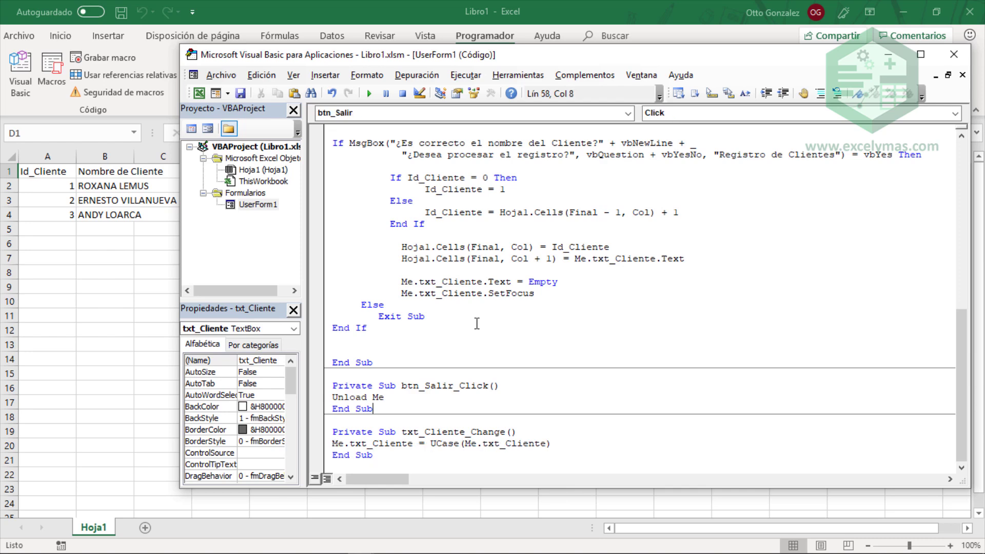
Compile VBAProject from Depuración and dismiss the resulting compile error.
{"action": "left_click", "coordinate": [354, 232]}
{"action": "scroll", "coordinate": [354, 232], "scroll_direction": "up", "scroll_amount": 11}
{"action": "left_click", "coordinate": [417, 75]}
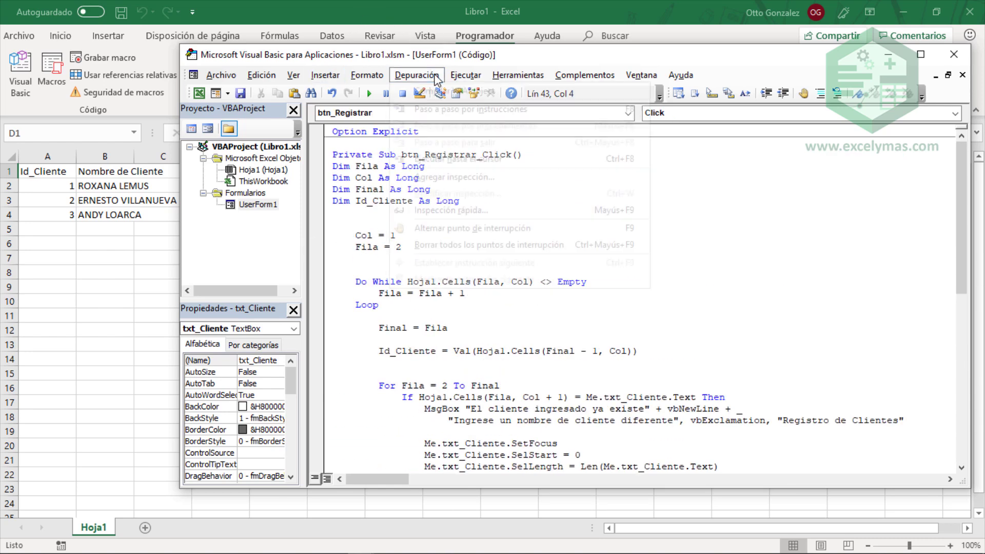
{"action": "left_click", "coordinate": [427, 92]}
{"action": "key", "text": "Return"}
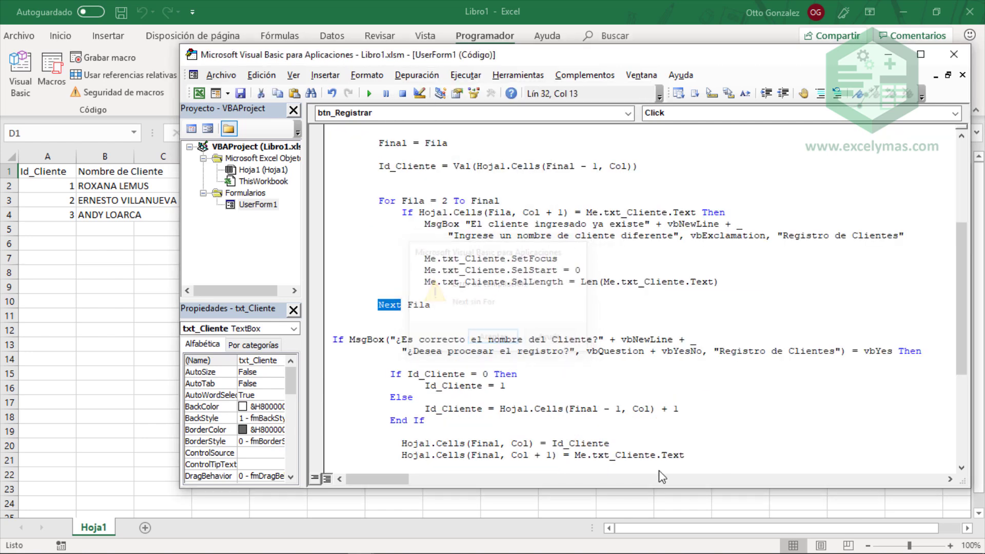
{"action": "scroll", "coordinate": [515, 268], "scroll_direction": "up", "scroll_amount": 1}
{"action": "scroll", "coordinate": [515, 268], "scroll_direction": "up", "scroll_amount": 1}
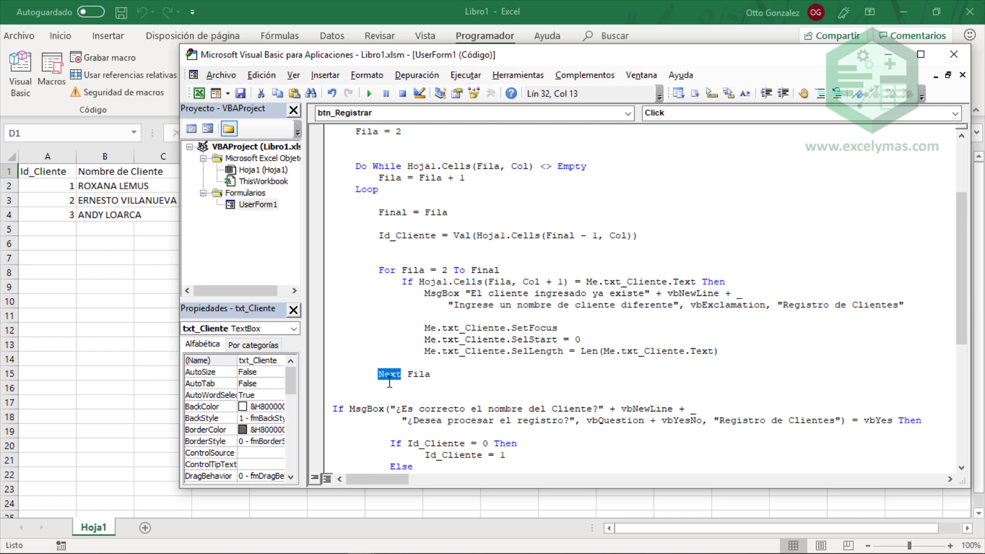
Reduce the loop's closing 'Next Fila' to a bare Next.
{"action": "double_click", "coordinate": [416, 375]}
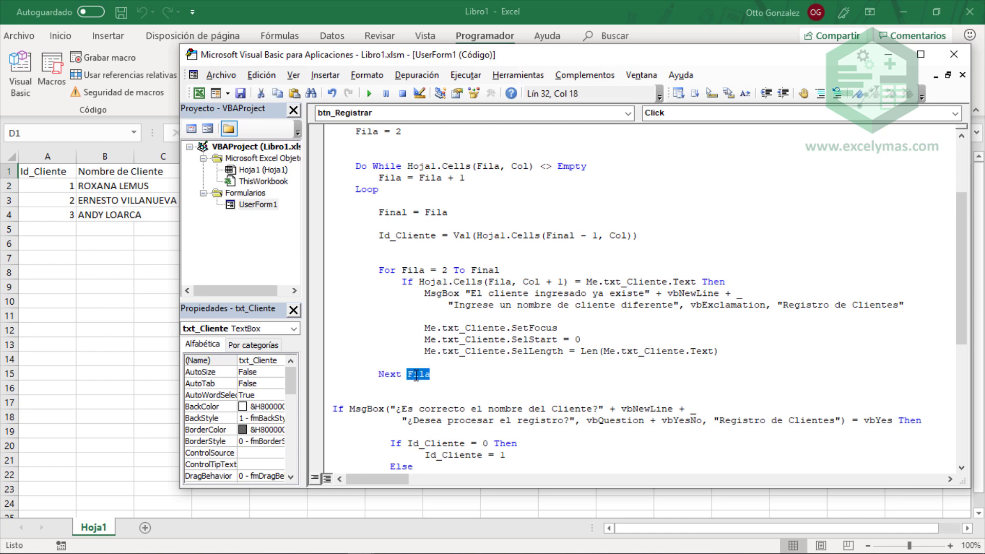
{"action": "key", "text": "BackSpace"}
{"action": "key", "text": "BackSpace"}
{"action": "key", "text": "ctrl+shift+Left"}
{"action": "key", "text": "BackSpace"}
{"action": "type", "text": "Next"}
{"action": "key", "text": "Return"}
{"action": "left_click", "coordinate": [417, 375]}
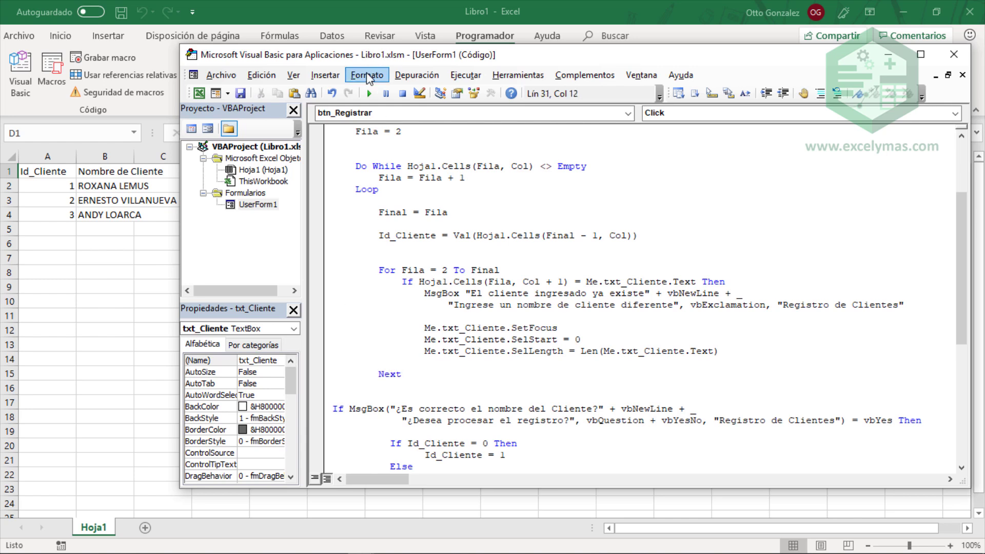
Recompile, then delete the empty line above Next after the 'Next sin For' error.
{"action": "left_click", "coordinate": [416, 75]}
{"action": "left_click", "coordinate": [426, 94]}
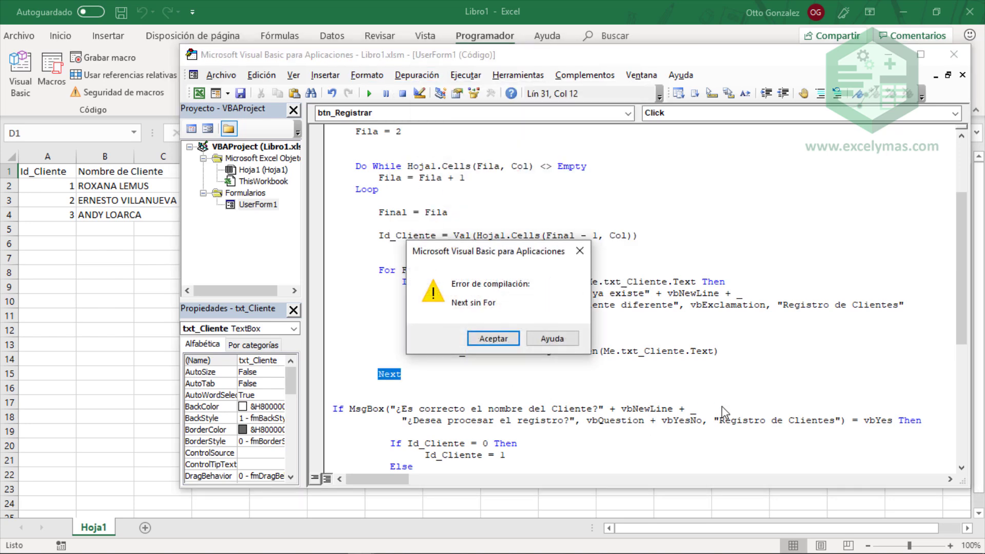
{"action": "key", "text": "Return"}
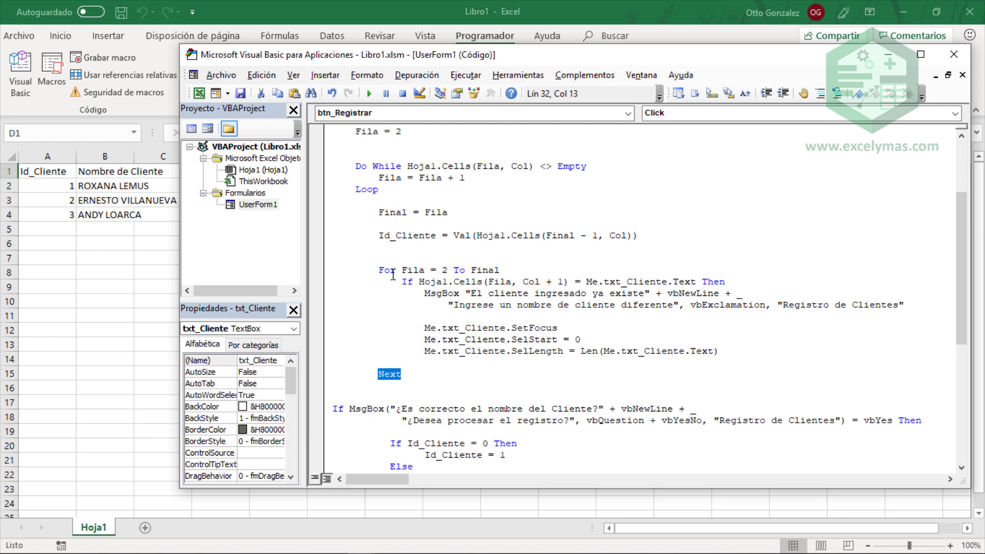
{"action": "left_click", "coordinate": [393, 275]}
{"action": "left_click", "coordinate": [404, 362]}
{"action": "key", "text": "shift+Home"}
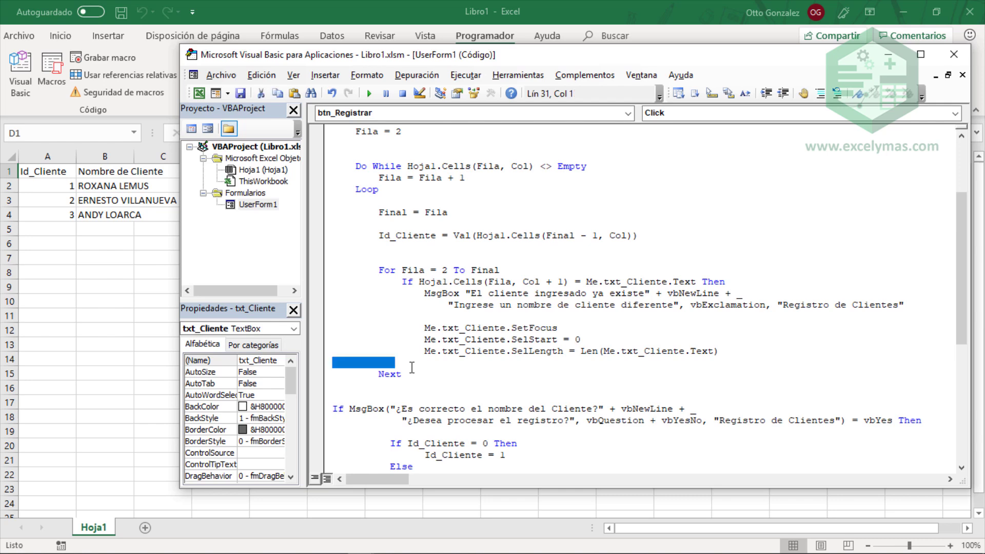
{"action": "key", "text": "Delete"}
{"action": "key", "text": "Delete"}
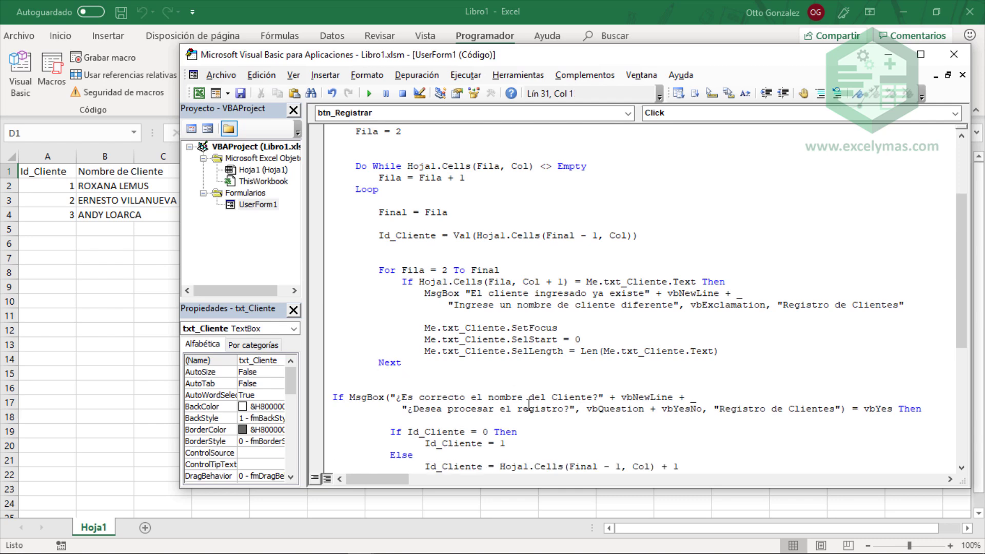
{"action": "scroll", "coordinate": [529, 406], "scroll_direction": "down", "scroll_amount": 6}
{"action": "scroll", "coordinate": [529, 405], "scroll_direction": "up", "scroll_amount": 6}
Recompile and retype the For keyword at the start of the duplicate-check loop.
{"action": "left_click", "coordinate": [415, 75]}
{"action": "left_click", "coordinate": [442, 92]}
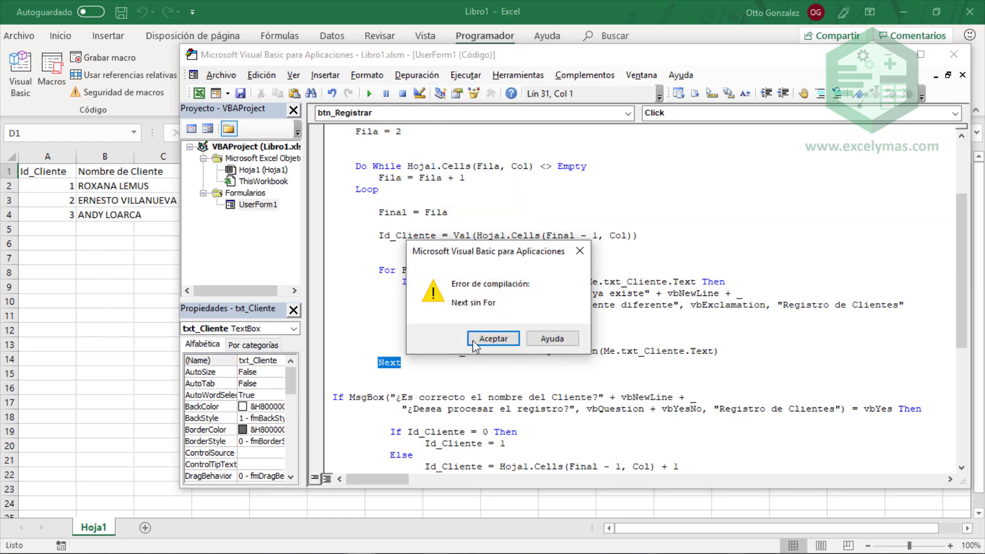
{"action": "key", "text": "Return"}
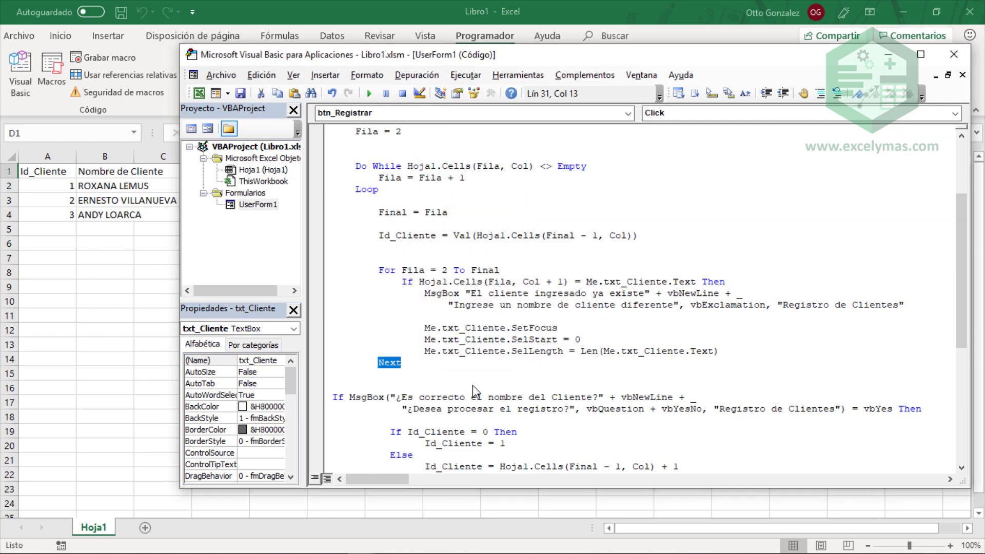
{"action": "key", "text": "End"}
{"action": "key", "text": "Up"}
{"action": "key", "text": "Up"}
{"action": "key", "text": "Up"}
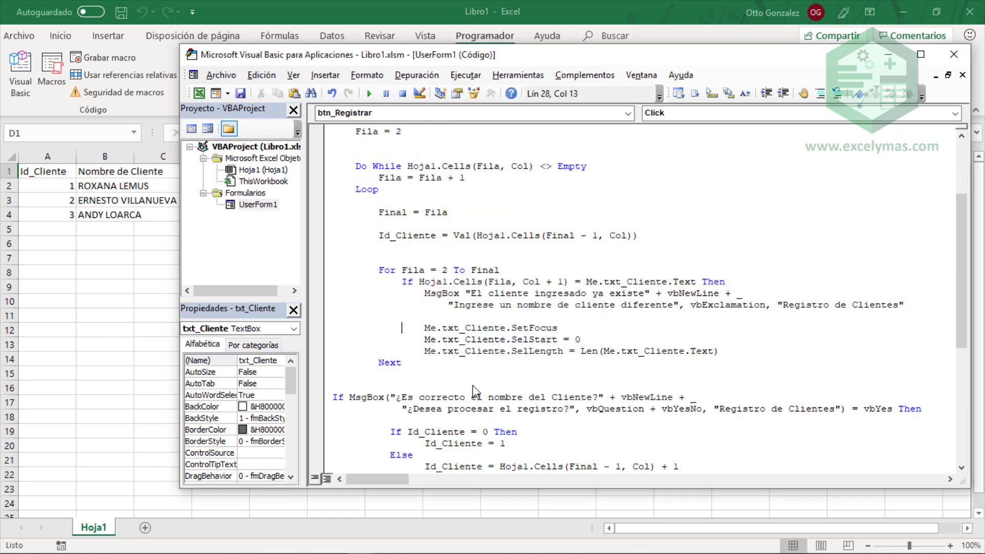
{"action": "double_click", "coordinate": [387, 271]}
{"action": "type", "text": "form"}
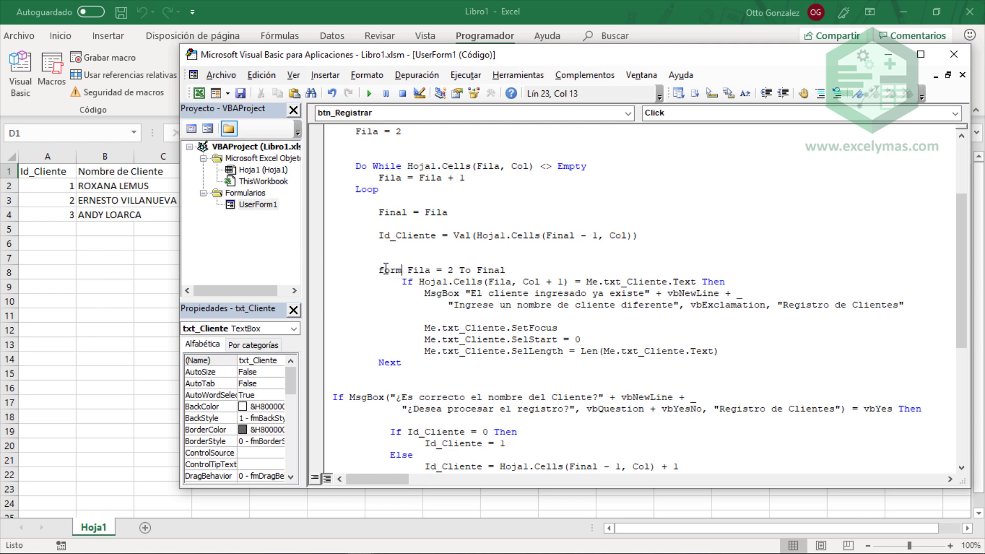
{"action": "key", "text": "BackSpace"}
{"action": "key", "text": "BackSpace"}
{"action": "type", "text": "or"}
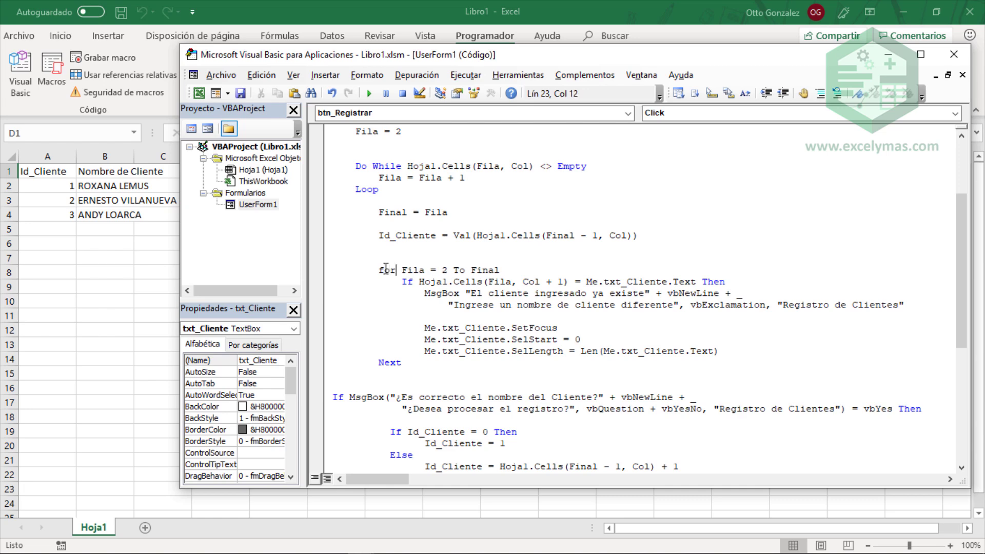
{"action": "key", "text": "Down"}
{"action": "key", "text": "Down"}
{"action": "key", "text": "Down"}
Compile VBAProject again; the 'Next sin For' error still appears.
{"action": "left_click", "coordinate": [417, 75]}
{"action": "left_click", "coordinate": [412, 89]}
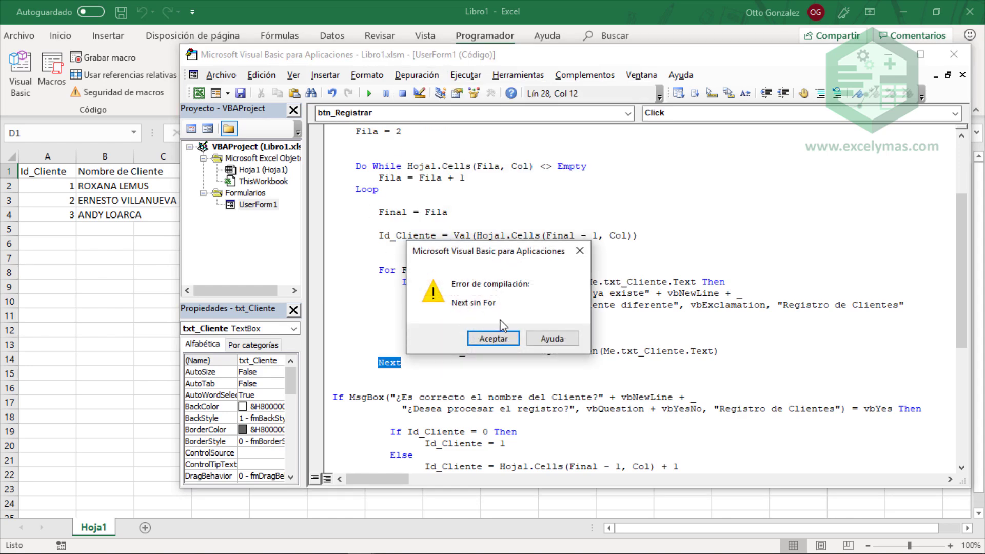
{"action": "left_click", "coordinate": [493, 338]}
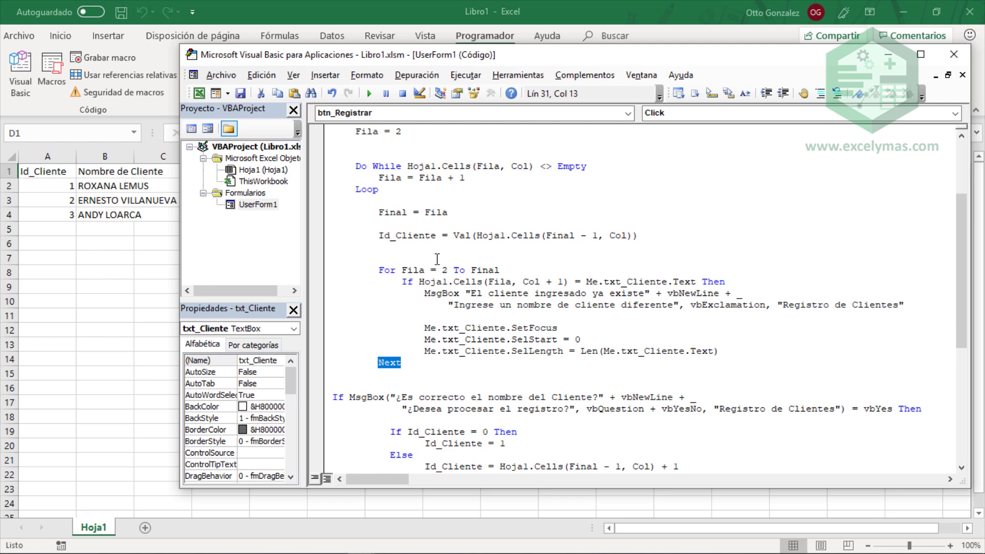
{"action": "left_click", "coordinate": [419, 304]}
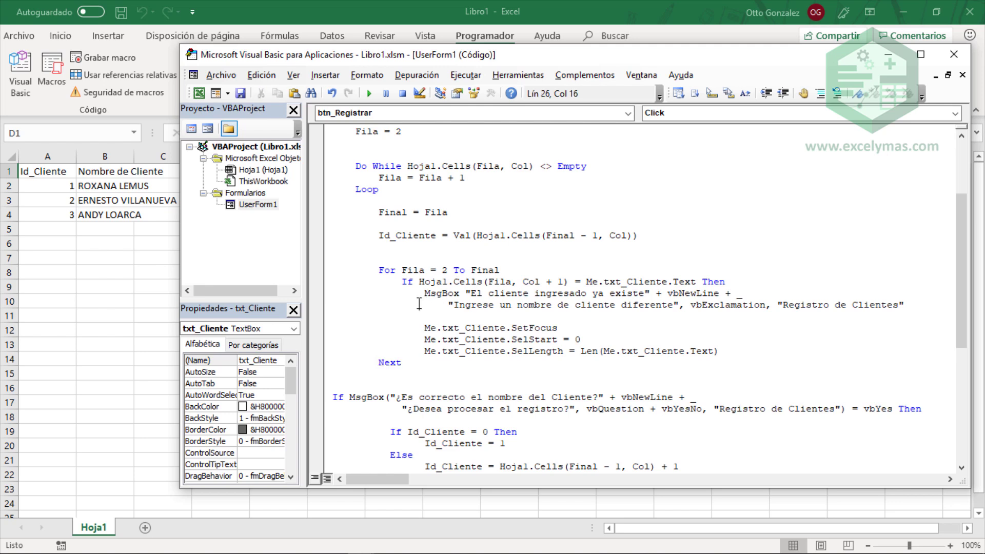
Add End If after the SelLength line and change Next back to 'Next Fila'.
{"action": "left_click", "coordinate": [404, 280]}
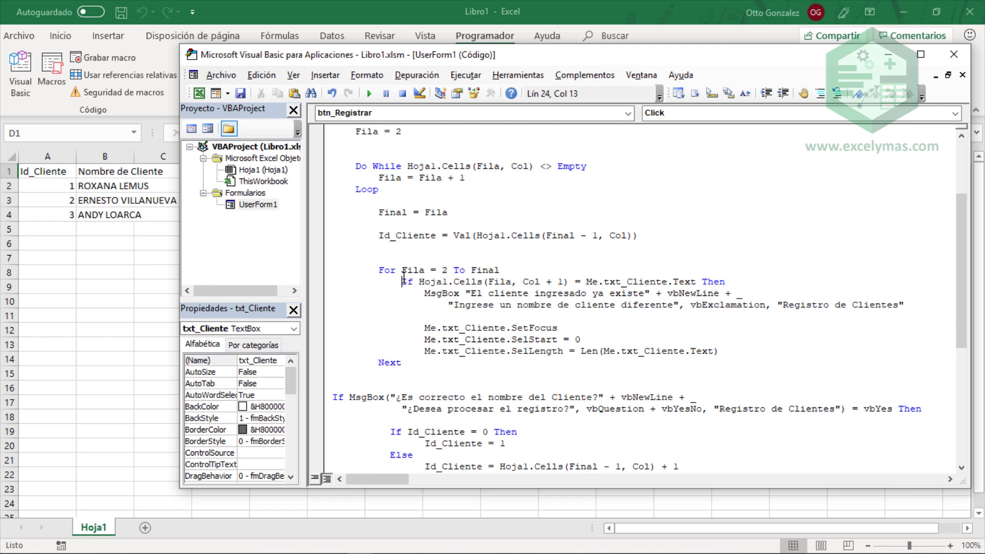
{"action": "left_click", "coordinate": [731, 350]}
{"action": "key", "text": "Return"}
{"action": "key", "text": "BackSpace"}
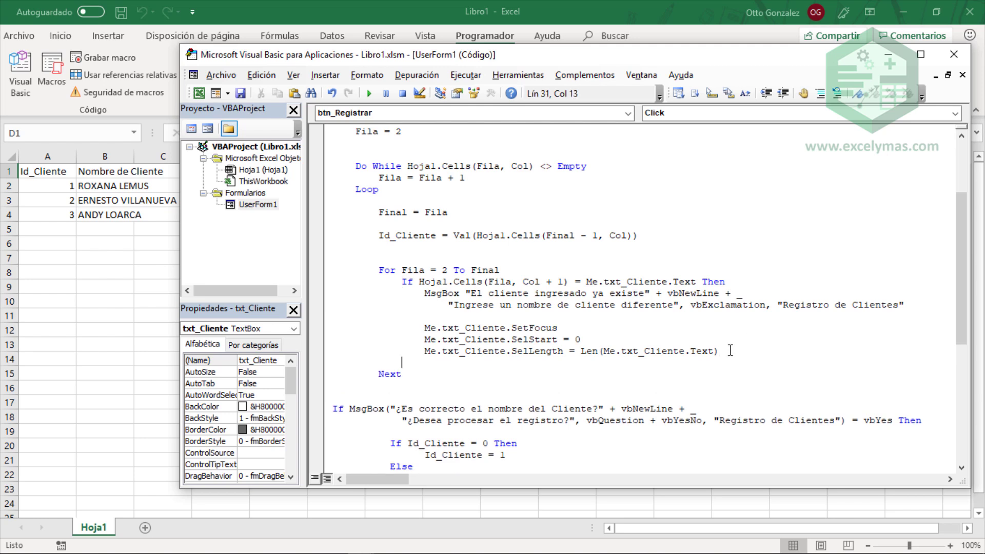
{"action": "type", "text": "endi"}
{"action": "type", "text": "f"}
{"action": "key", "text": "Down"}
{"action": "key", "text": "Up"}
{"action": "key", "text": "Down"}
{"action": "type", "text": "Fila"}
{"action": "key", "text": "Down"}
{"action": "key", "text": "Up"}
Insert Exit Sub right after the SelLength line and review the code.
{"action": "left_click", "coordinate": [738, 351]}
{"action": "key", "text": "Return"}
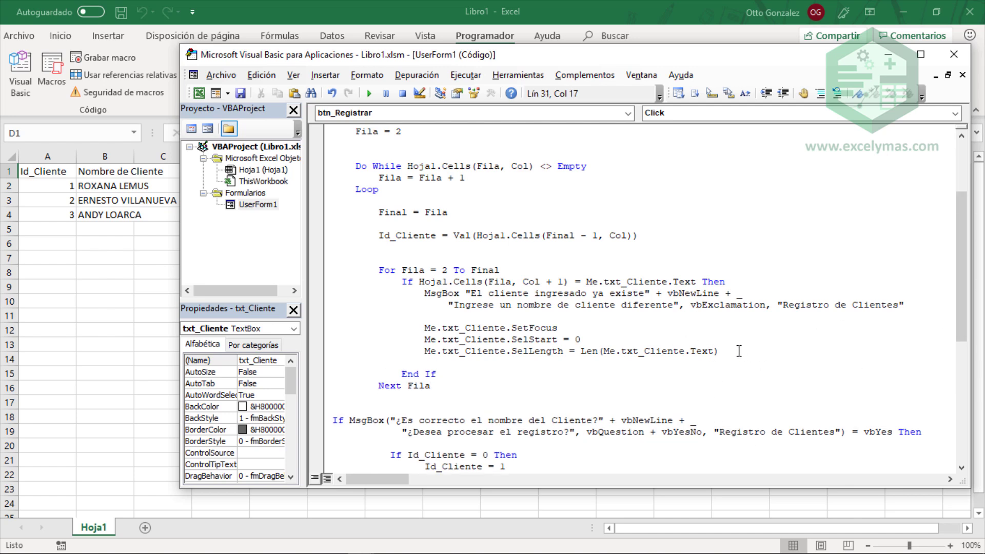
{"action": "type", "text": "exit sub"}
{"action": "key", "text": "Down"}
{"action": "key", "text": "Up"}
{"action": "scroll", "coordinate": [774, 365], "scroll_direction": "down", "scroll_amount": 2}
{"action": "scroll", "coordinate": [588, 354], "scroll_direction": "down", "scroll_amount": 1}
{"action": "scroll", "coordinate": [588, 354], "scroll_direction": "down", "scroll_amount": 4}
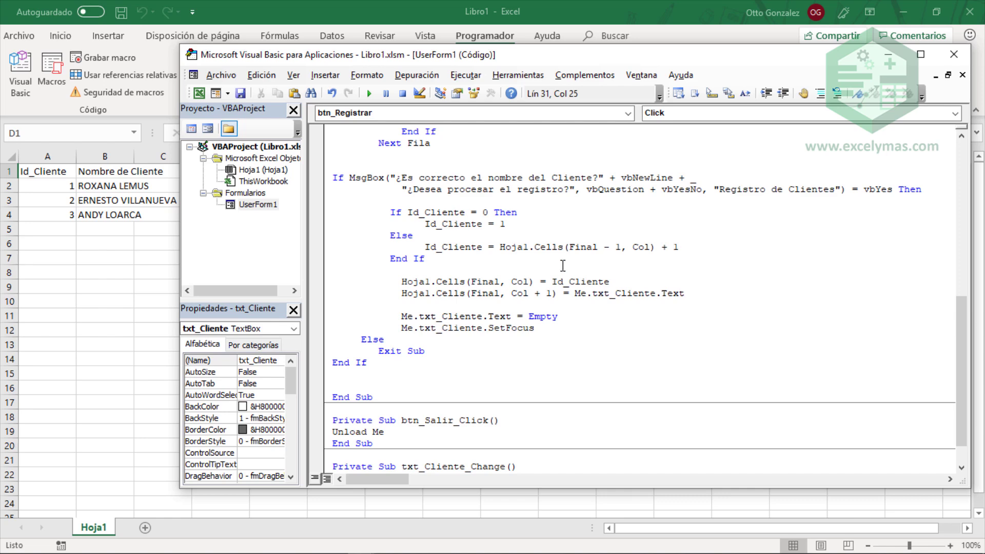
{"action": "scroll", "coordinate": [565, 264], "scroll_direction": "up", "scroll_amount": 8}
{"action": "scroll", "coordinate": [564, 264], "scroll_direction": "up", "scroll_amount": 6}
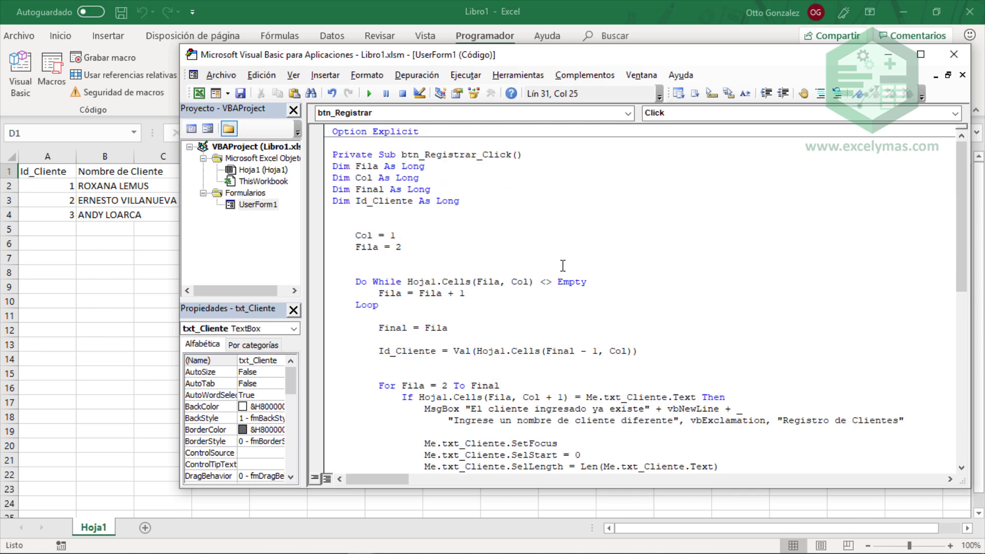
Save the workbook from the VBE toolbar and review the btn_Registrar_Click code.
{"action": "left_click", "coordinate": [240, 92]}
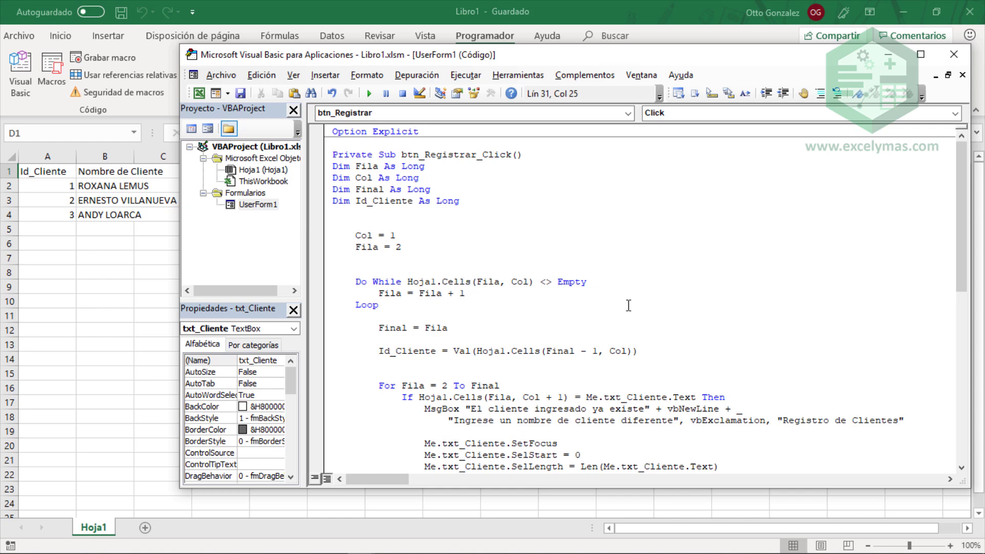
{"action": "scroll", "coordinate": [629, 306], "scroll_direction": "down", "scroll_amount": 2}
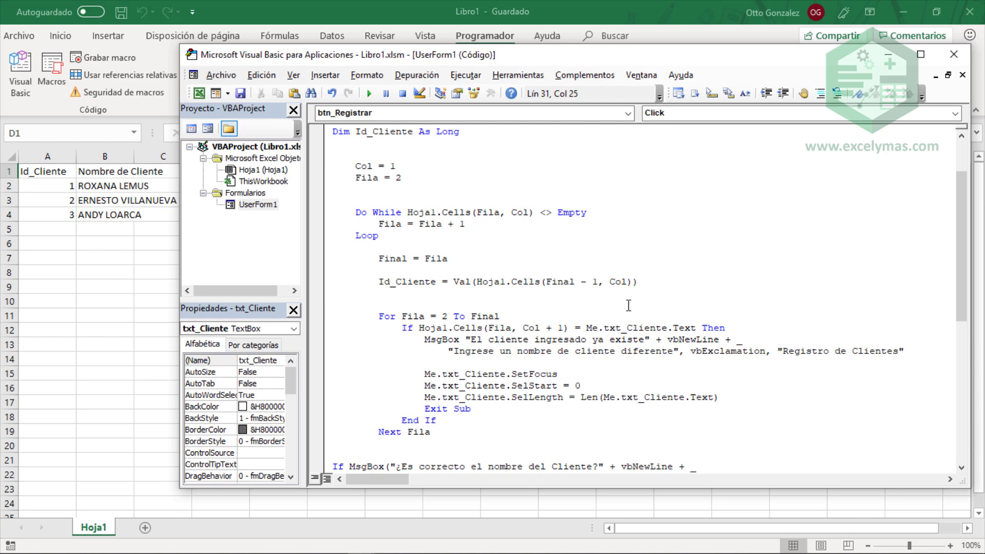
{"action": "scroll", "coordinate": [628, 305], "scroll_direction": "down", "scroll_amount": 2}
{"action": "scroll", "coordinate": [628, 305], "scroll_direction": "up", "scroll_amount": 5}
Compile VBAProject, then delete rows 2–4 of test clients on Hoja1 with Eliminar.
{"action": "left_click", "coordinate": [409, 75]}
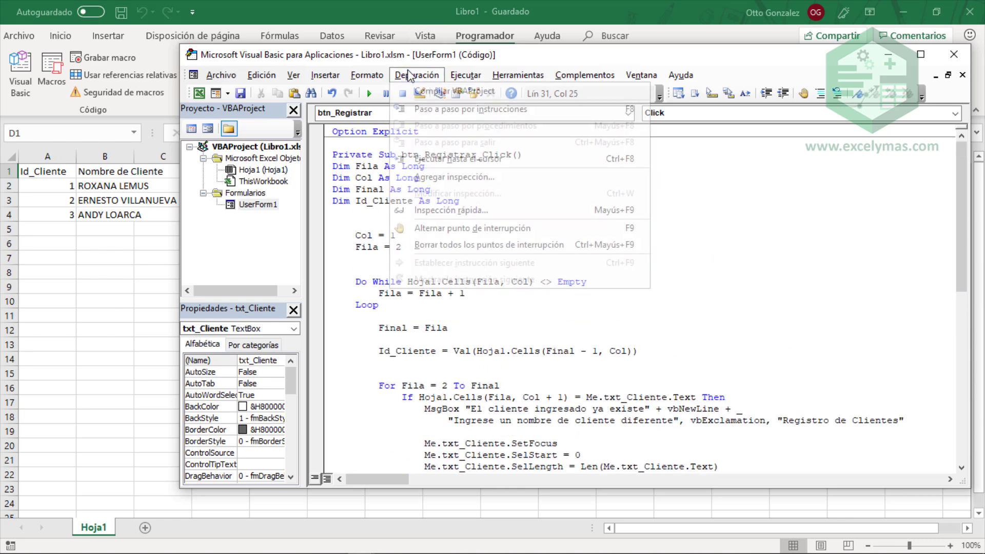
{"action": "left_click", "coordinate": [436, 93]}
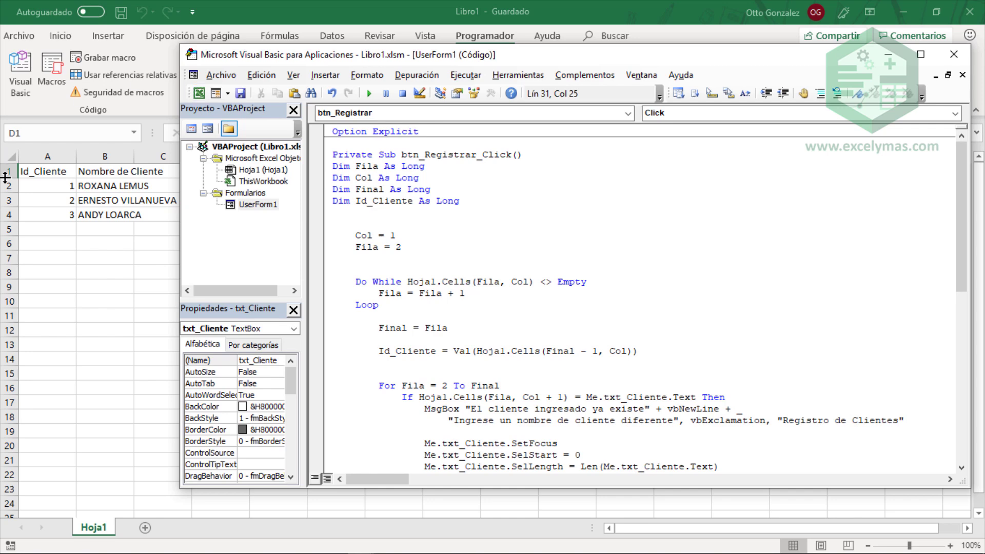
{"action": "left_click_drag", "start_coordinate": [6, 186], "coordinate": [11, 215]}
{"action": "right_click", "coordinate": [11, 214]}
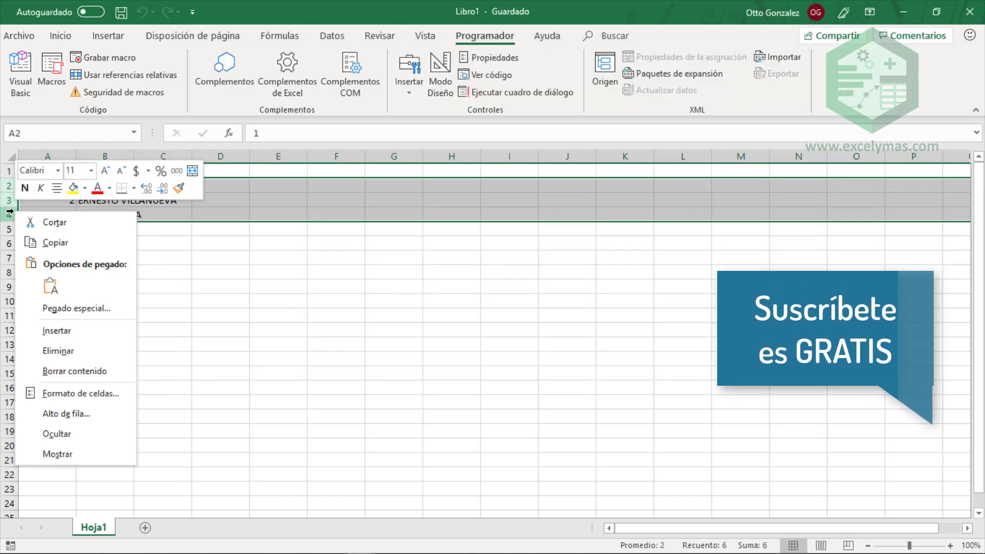
{"action": "left_click", "coordinate": [48, 350]}
{"action": "left_click", "coordinate": [48, 186]}
Run the registration form and register two client names, confirming each with Sí.
{"action": "key", "text": "alt+F11"}
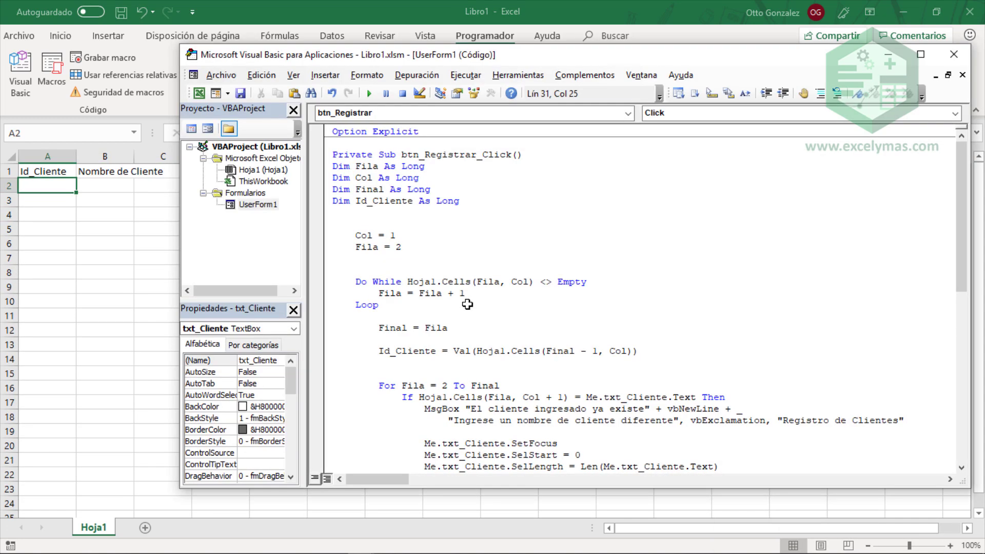
{"action": "left_click", "coordinate": [369, 93]}
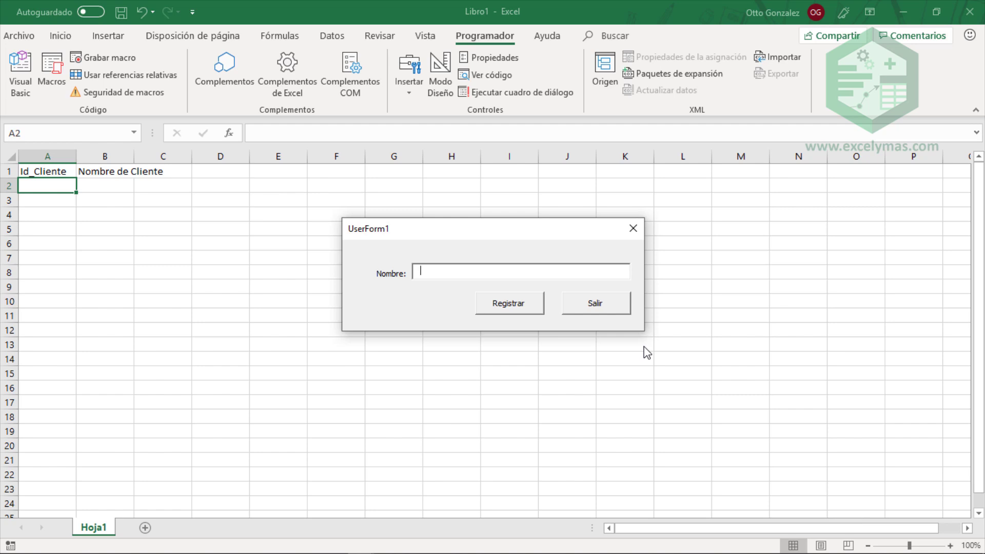
{"action": "left_click", "coordinate": [527, 302]}
{"action": "left_click", "coordinate": [499, 336]}
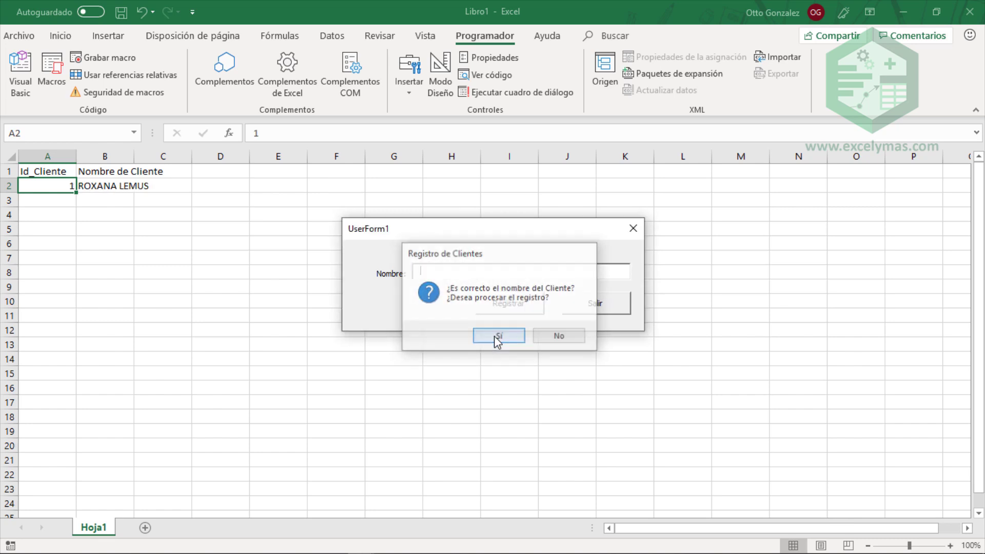
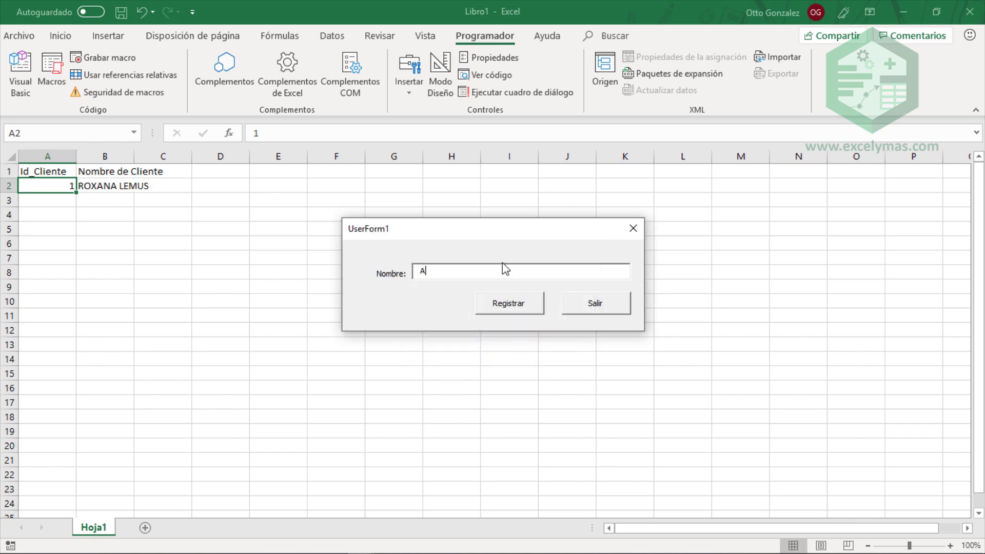
{"action": "left_click", "coordinate": [496, 303]}
{"action": "left_click", "coordinate": [499, 336]}
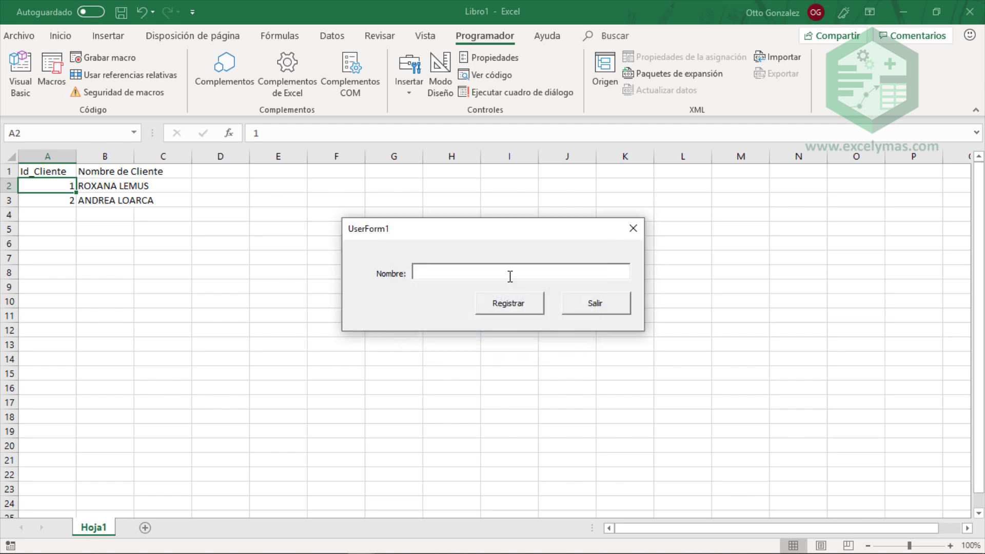
Register two more client names, confirming with Sí, then close the form with Salir.
{"action": "left_click", "coordinate": [500, 306]}
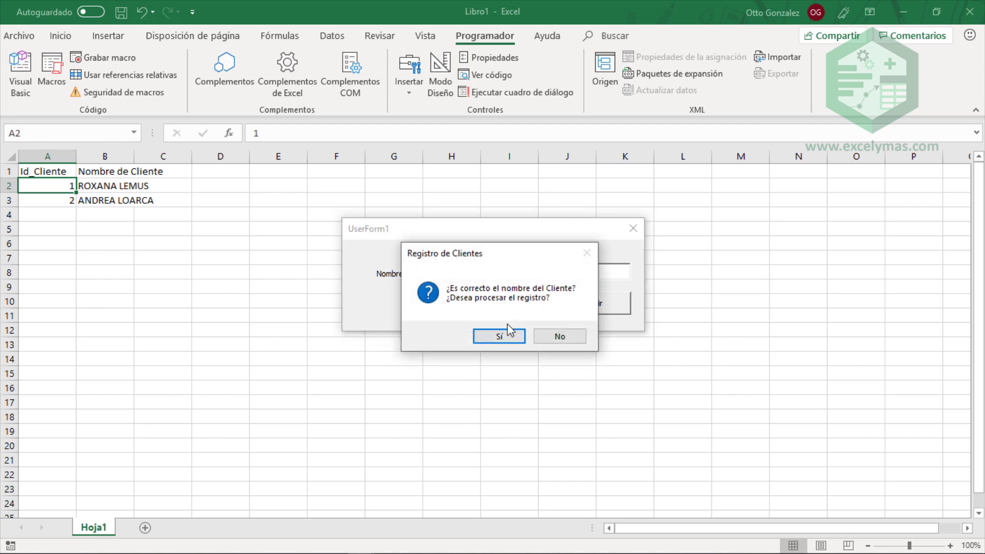
{"action": "left_click", "coordinate": [502, 334]}
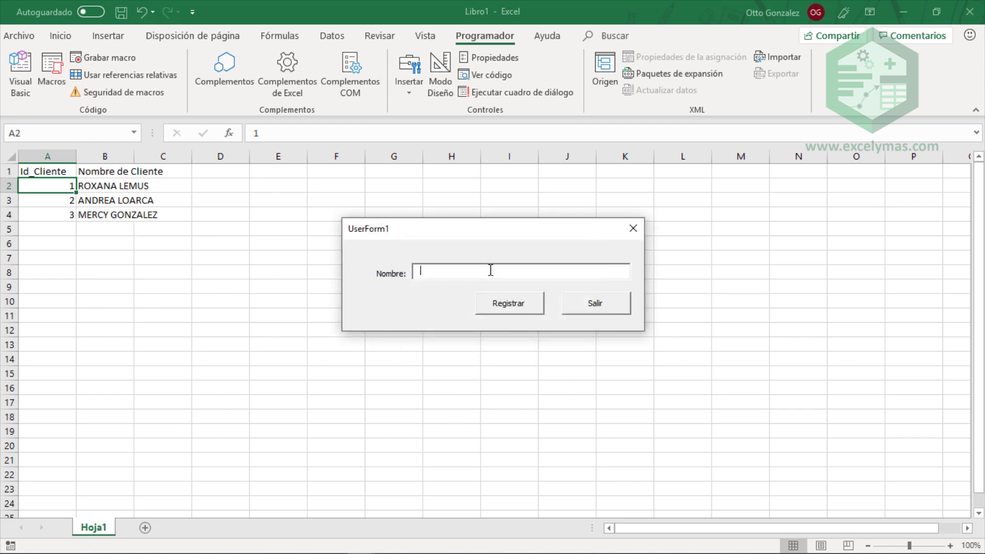
{"action": "left_click", "coordinate": [519, 304]}
{"action": "left_click", "coordinate": [504, 338]}
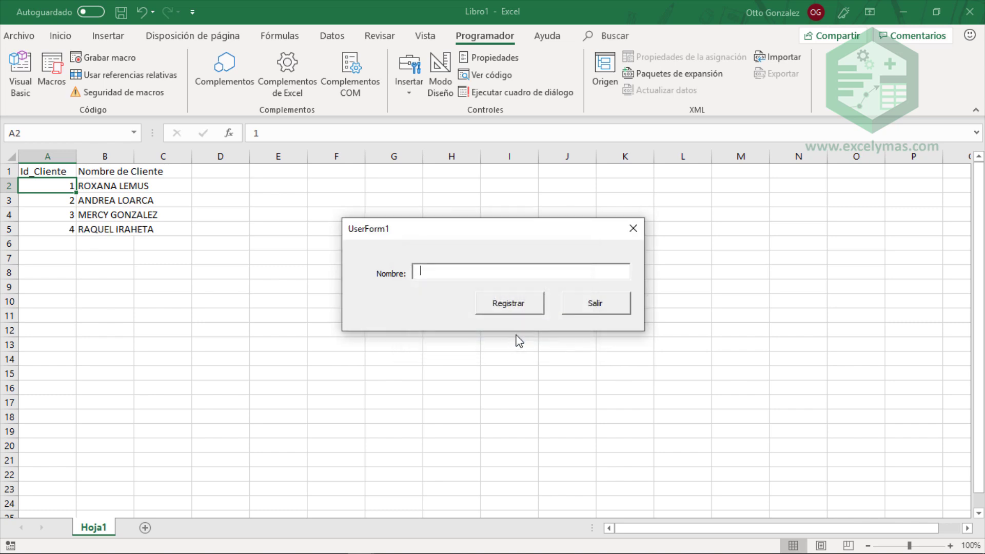
{"action": "left_click", "coordinate": [594, 311]}
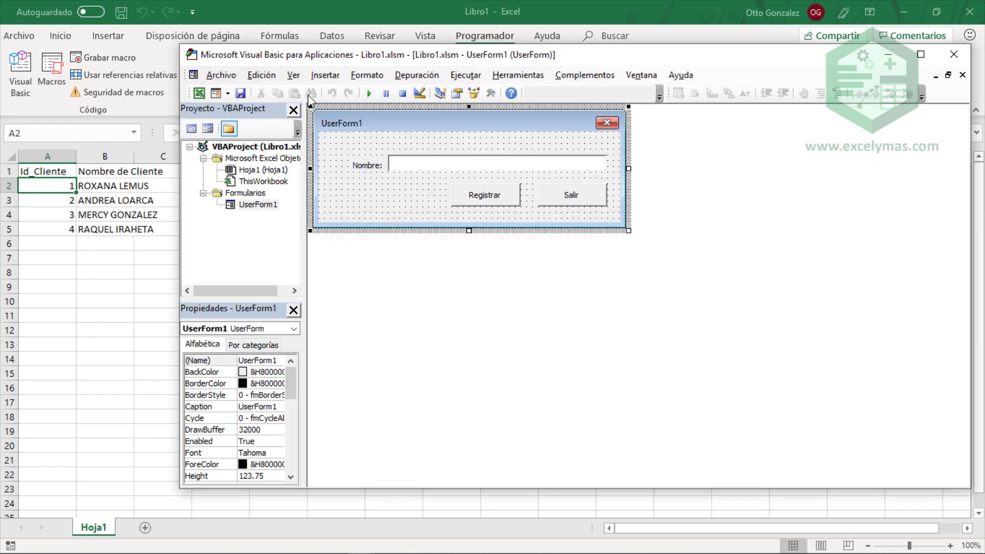
Run the form, submit an already registered client name, and dismiss the duplicate warning.
{"action": "left_click", "coordinate": [367, 93]}
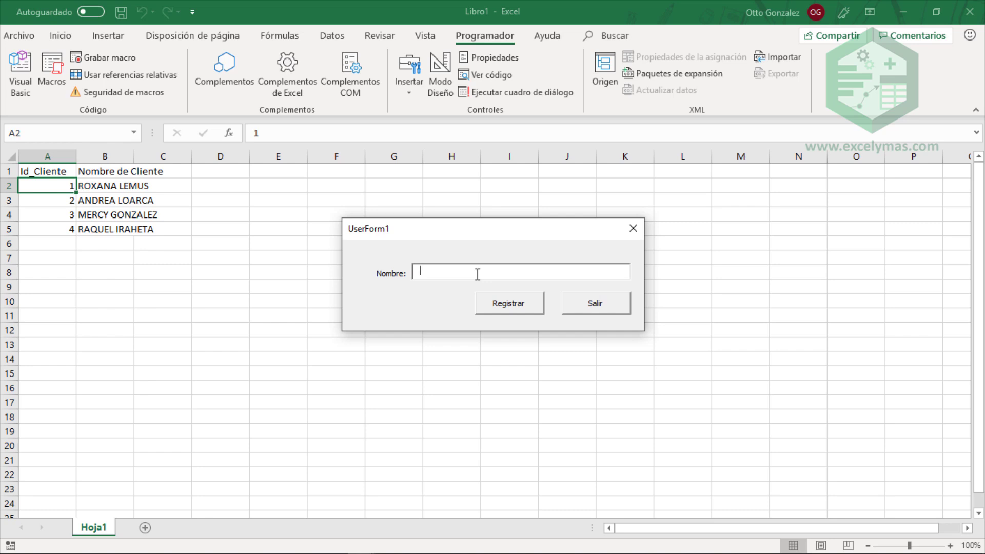
{"action": "left_click", "coordinate": [534, 304]}
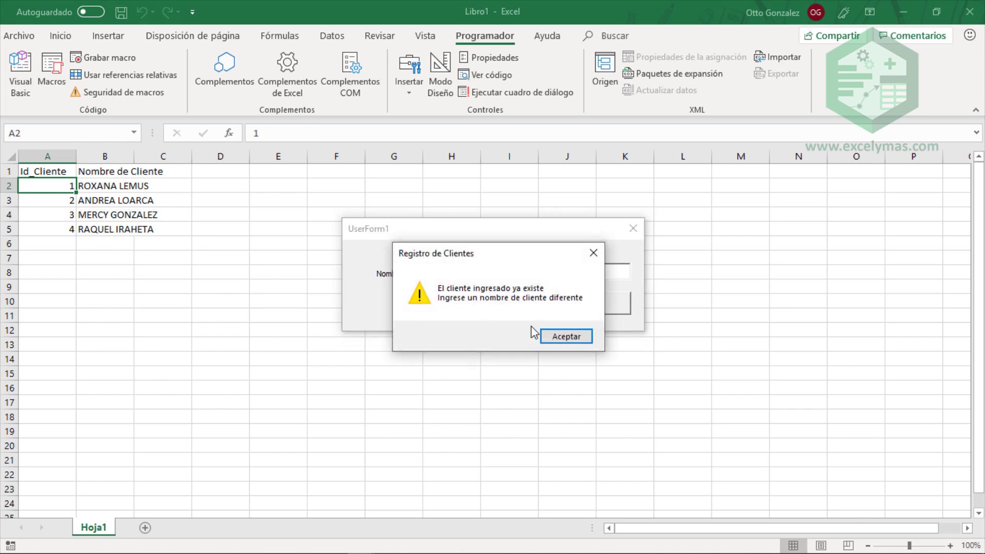
{"action": "left_click", "coordinate": [563, 335]}
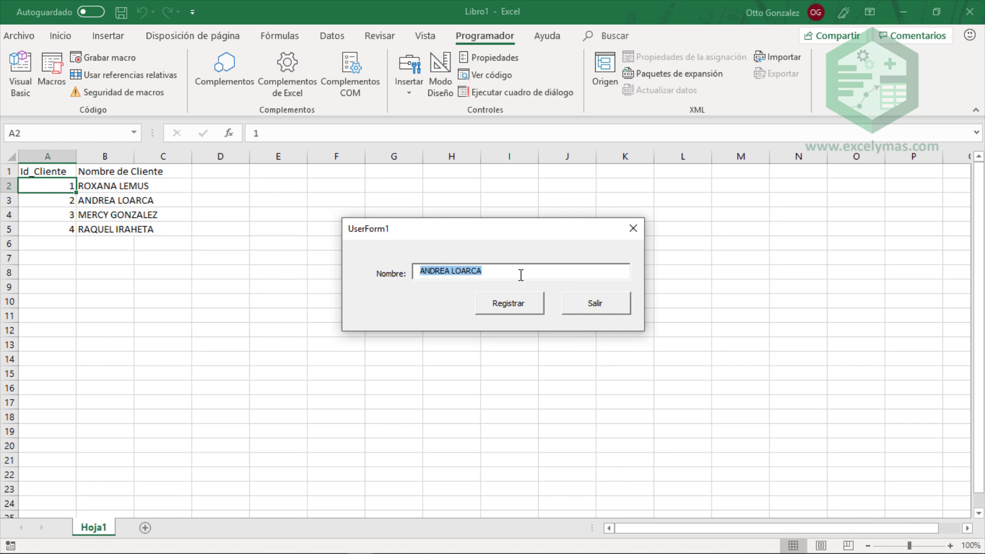
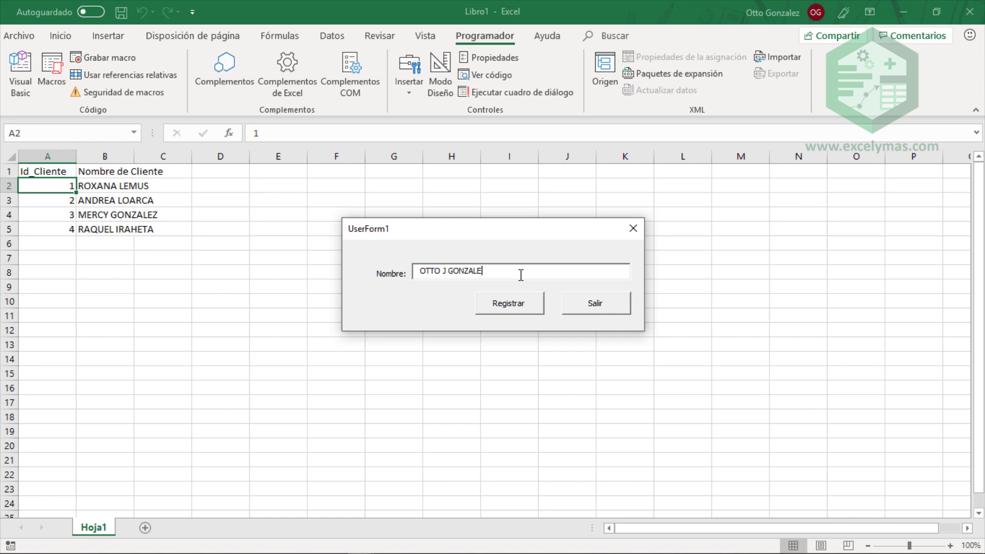
Register a new client name as ID 5, close the form, and return to the worksheet.
{"action": "left_click", "coordinate": [518, 307]}
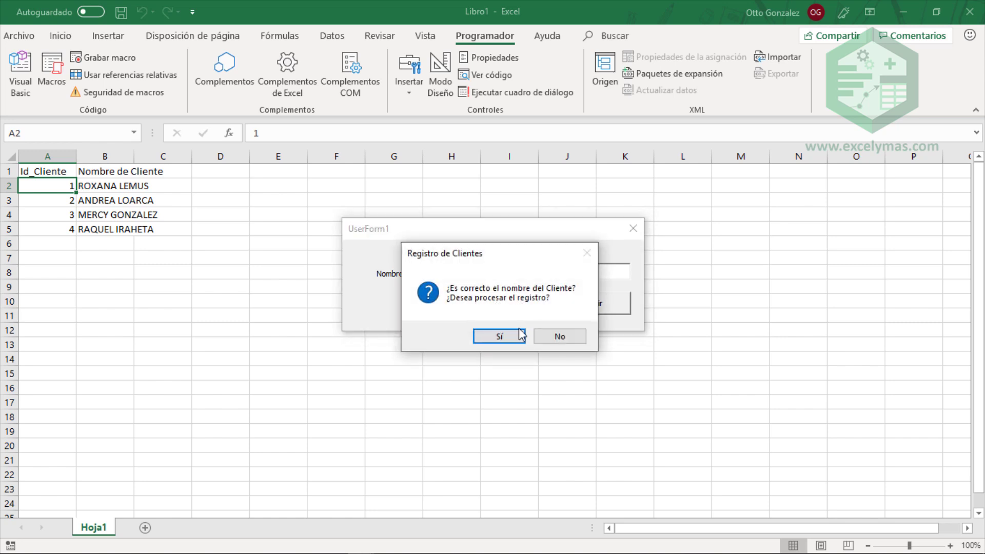
{"action": "left_click", "coordinate": [520, 332]}
{"action": "left_click", "coordinate": [594, 306]}
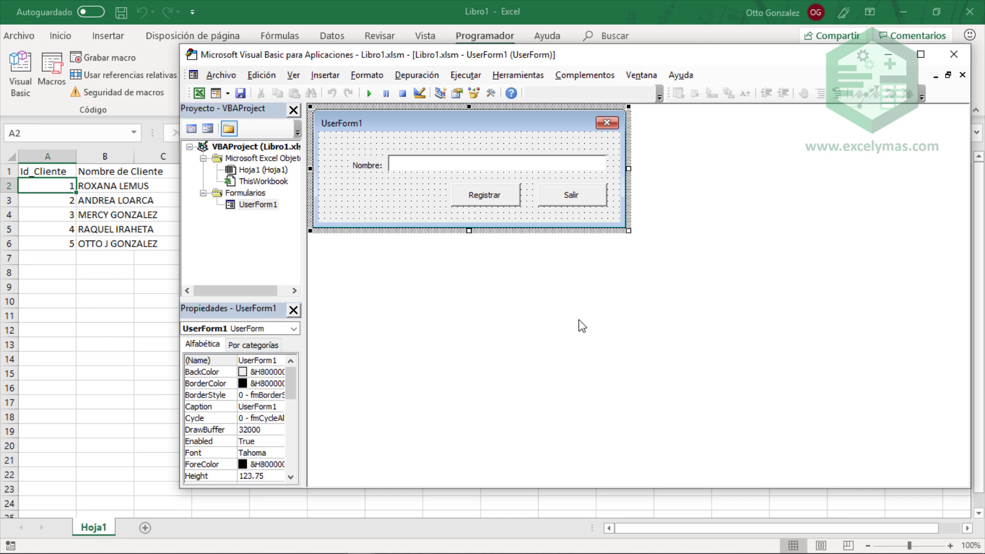
{"action": "key", "text": "alt+F11"}
Move the client table A1:B6 so it starts at E11 and autofit column F.
{"action": "left_click", "coordinate": [66, 168]}
{"action": "key", "text": "shift+Right"}
{"action": "key", "text": "shift+Down"}
{"action": "key", "text": "shift+Down"}
{"action": "key", "text": "shift+Down"}
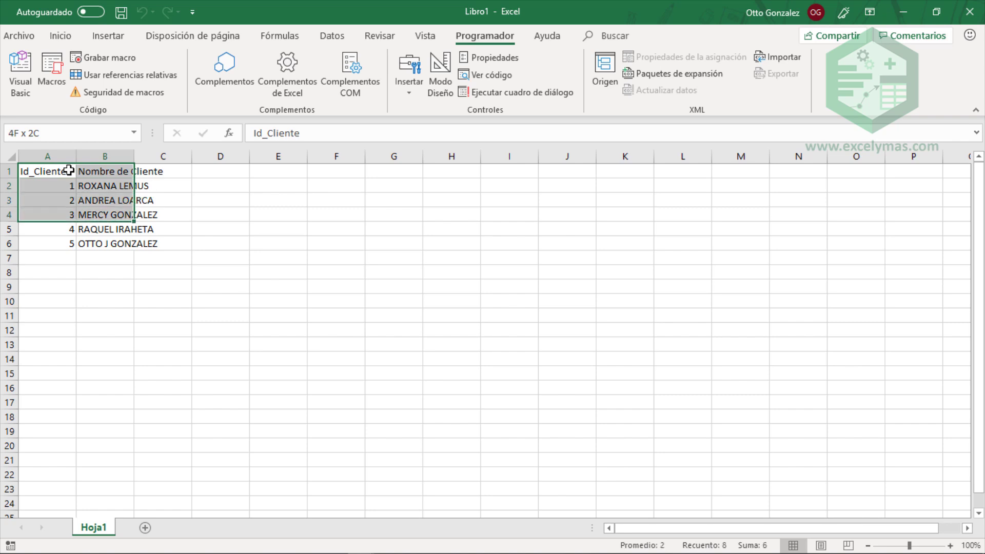
{"action": "key", "text": "shift+Down"}
{"action": "key", "text": "shift+Down"}
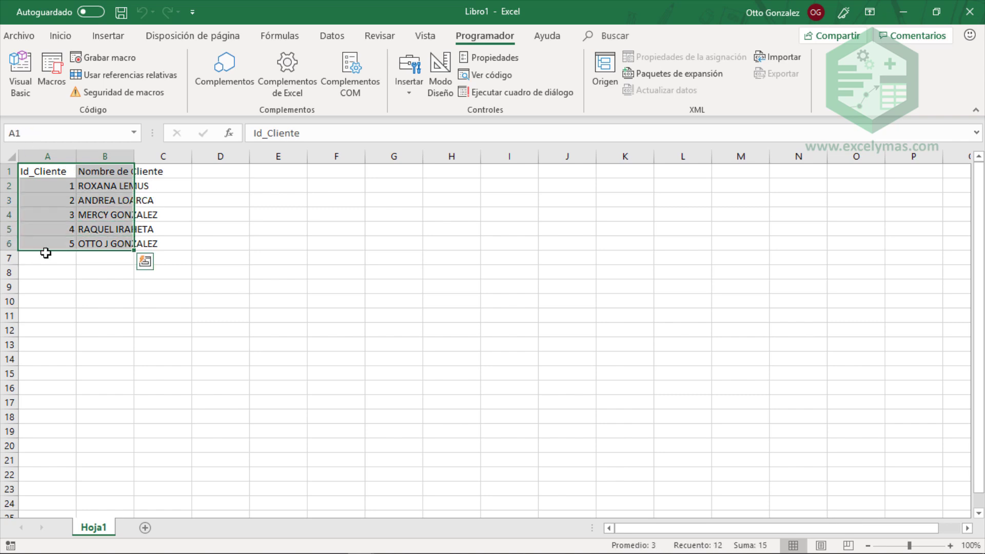
{"action": "mouse_move", "coordinate": [45, 252]}
{"action": "left_mouse_down"}
{"action": "mouse_move", "coordinate": [298, 393]}
{"action": "mouse_move", "coordinate": [295, 385]}
{"action": "left_mouse_up"}
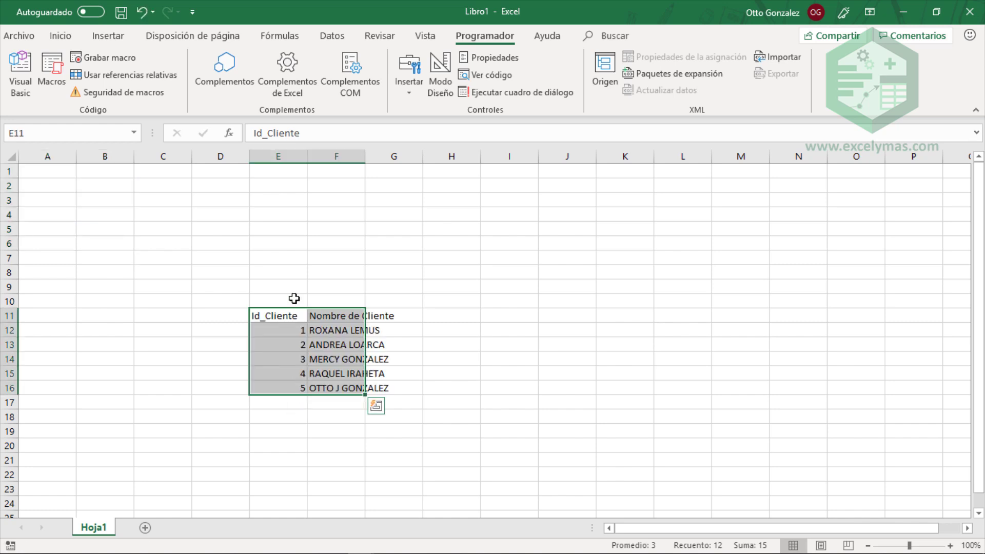
{"action": "double_click", "coordinate": [365, 156]}
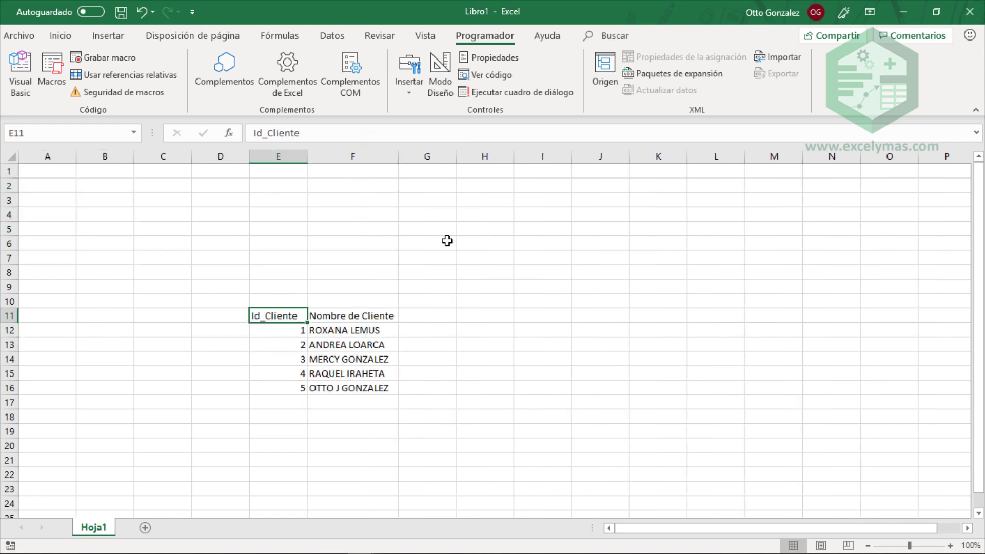
{"action": "key", "text": "Left"}
{"action": "key", "text": "Left"}
{"action": "key", "text": "Left"}
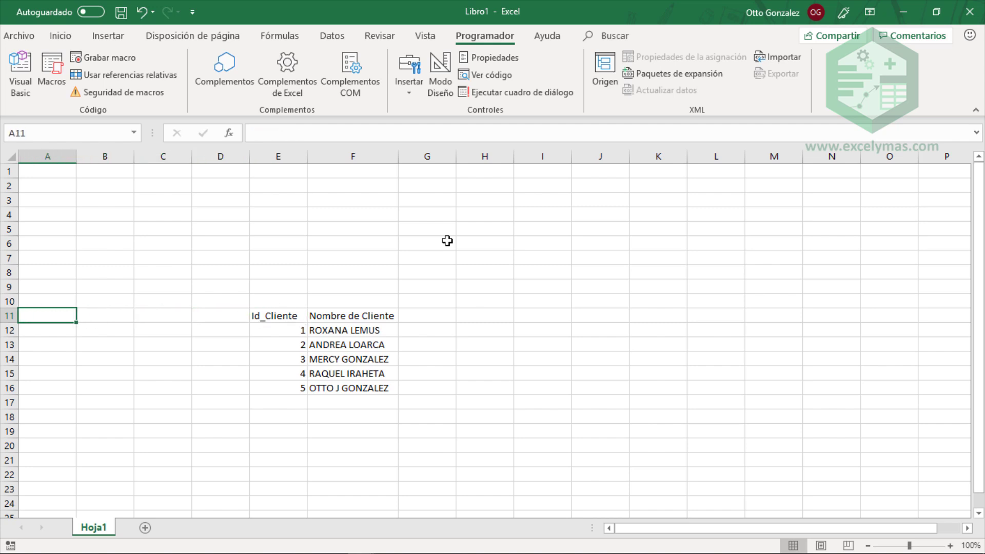
{"action": "key", "text": "Right"}
{"action": "key", "text": "Right"}
{"action": "key", "text": "Right"}
{"action": "key", "text": "Right"}
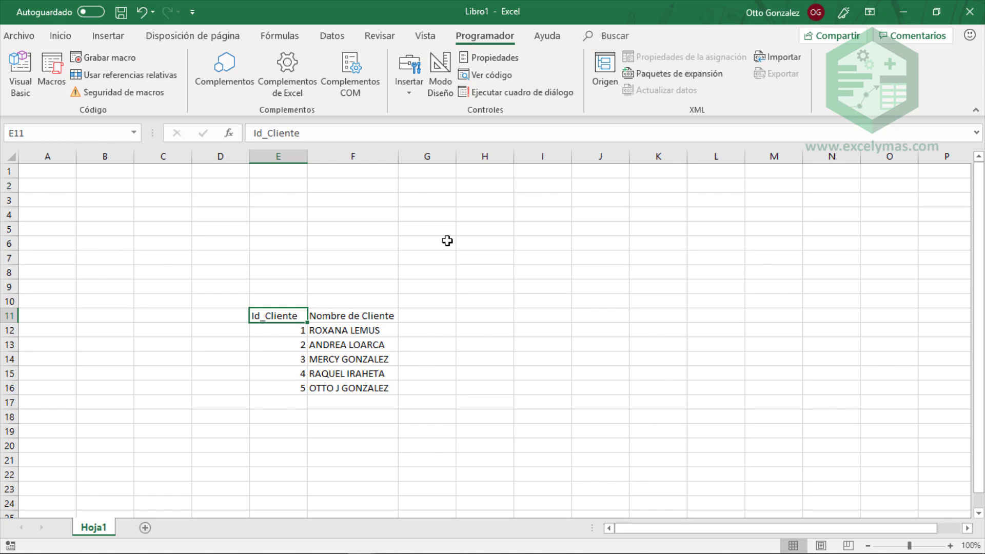
In the Registrar button code, change the starting row Fila from 2 to 11.
{"action": "key", "text": "alt+F11"}
{"action": "double_click", "coordinate": [488, 199]}
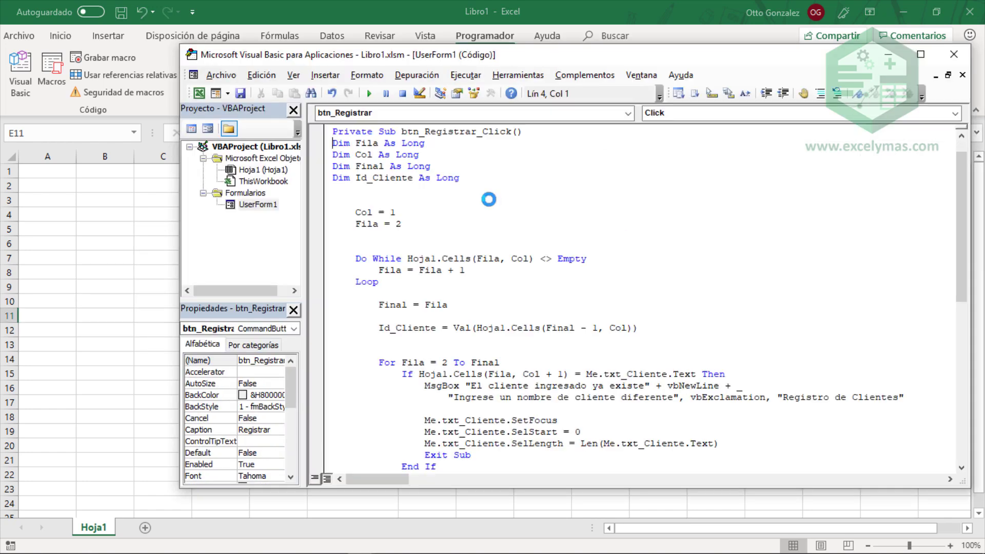
{"action": "left_click", "coordinate": [409, 250]}
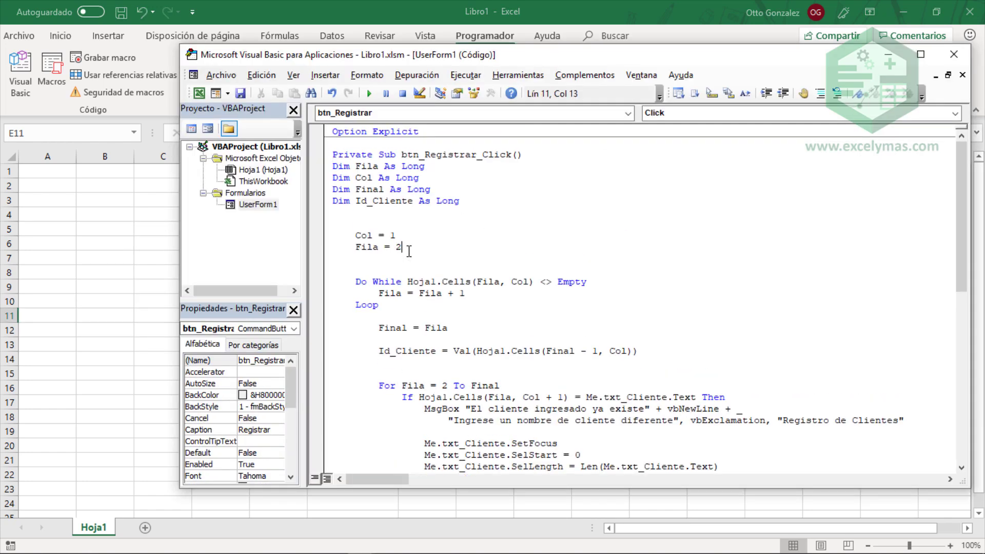
{"action": "key", "text": "BackSpace"}
{"action": "type", "text": "11"}
{"action": "key", "text": "alt+F11"}
{"action": "key", "text": "Left"}
{"action": "key", "text": "Left"}
{"action": "key", "text": "Left"}
{"action": "key", "text": "Left"}
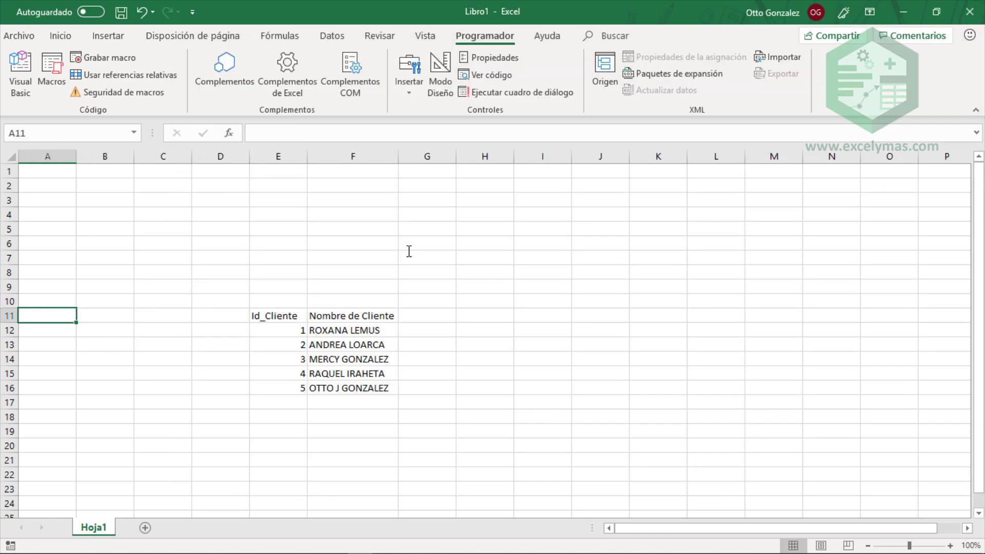
{"action": "key", "text": "Right"}
{"action": "key", "text": "Right"}
{"action": "key", "text": "Right"}
{"action": "key", "text": "Right"}
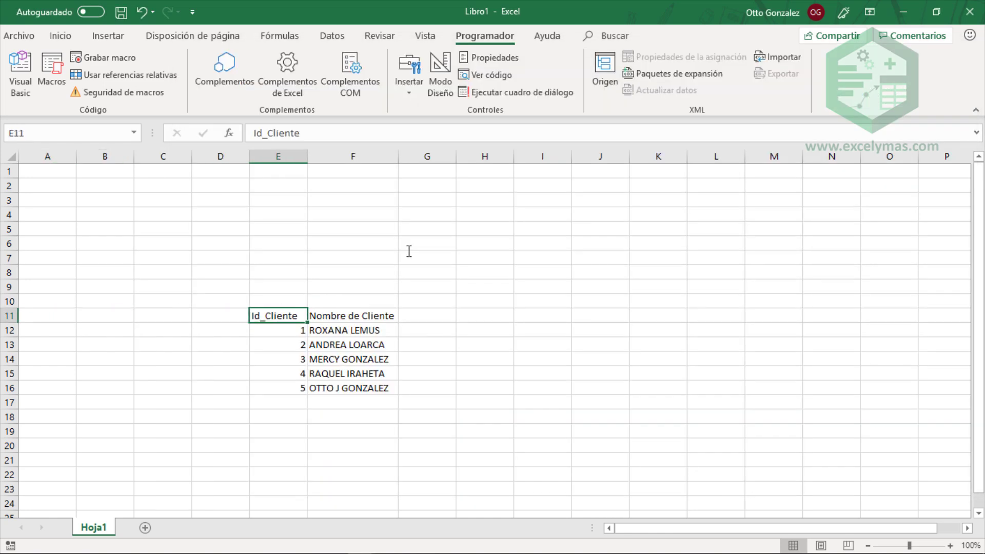
{"action": "key", "text": "alt+Tab"}
Change the starting column Col from 1 to 5 in the Registrar code.
{"action": "left_click", "coordinate": [414, 236]}
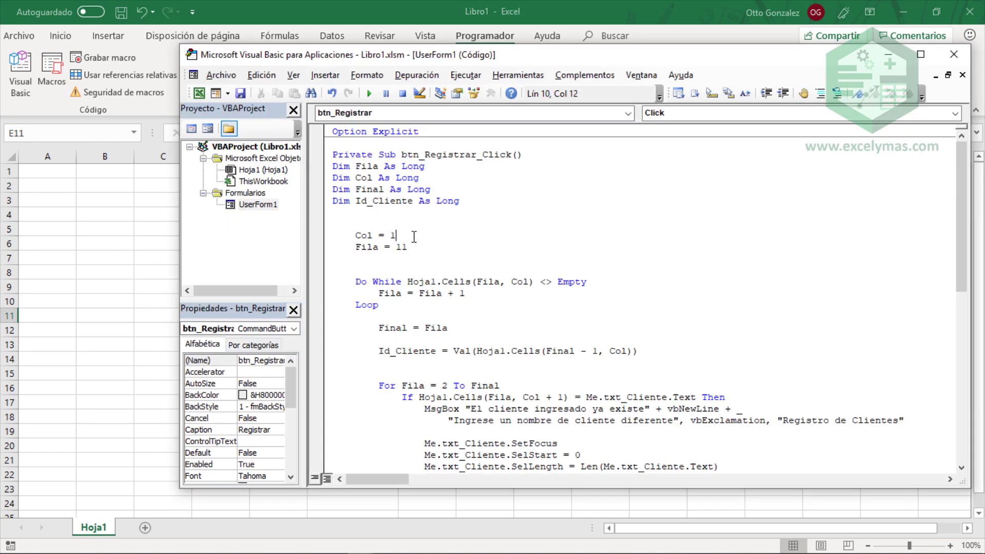
{"action": "key", "text": "BackSpace"}
{"action": "type", "text": "5"}
{"action": "key", "text": "Down"}
{"action": "key", "text": "Down"}
{"action": "key", "text": "Up"}
Check the line that writes the client name, then run the registration form.
{"action": "scroll", "coordinate": [623, 354], "scroll_direction": "down", "scroll_amount": 2}
{"action": "scroll", "coordinate": [624, 354], "scroll_direction": "down", "scroll_amount": 1}
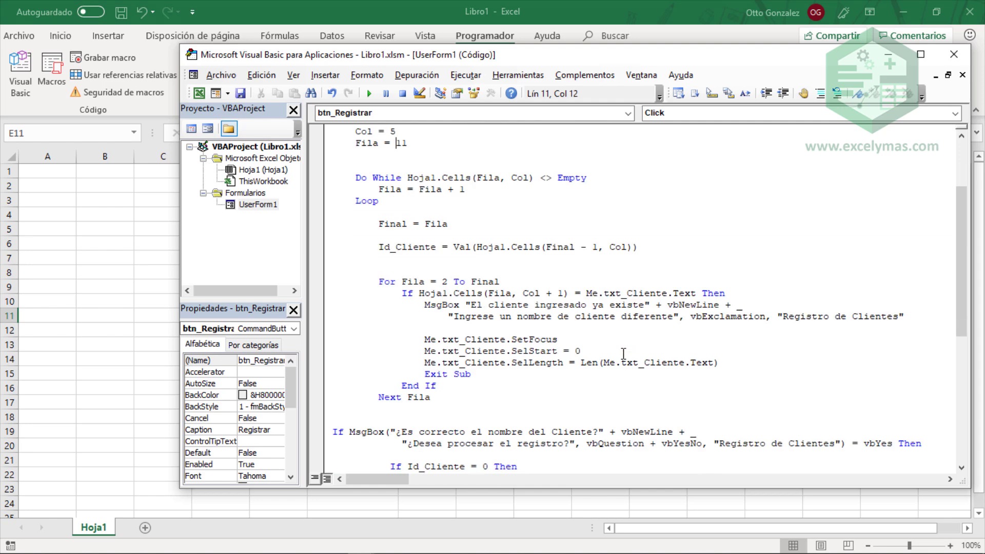
{"action": "scroll", "coordinate": [623, 354], "scroll_direction": "down", "scroll_amount": 2}
{"action": "scroll", "coordinate": [624, 354], "scroll_direction": "down", "scroll_amount": 2}
{"action": "scroll", "coordinate": [624, 354], "scroll_direction": "down", "scroll_amount": 1}
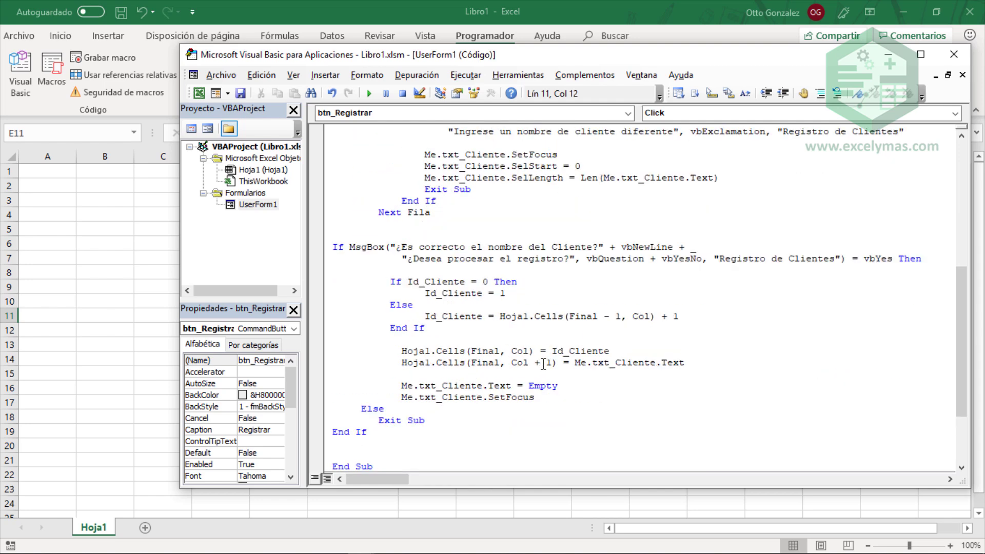
{"action": "left_click", "coordinate": [522, 363]}
{"action": "left_click", "coordinate": [369, 93]}
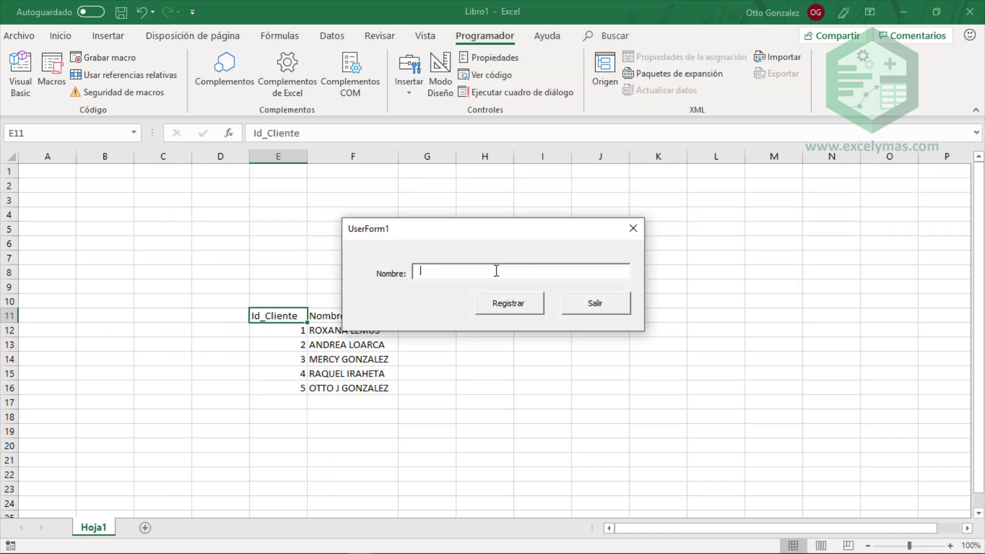
Register two new client names, confirming each, so they get IDs 6 and 7.
{"action": "left_click_drag", "start_coordinate": [485, 229], "coordinate": [484, 165]}
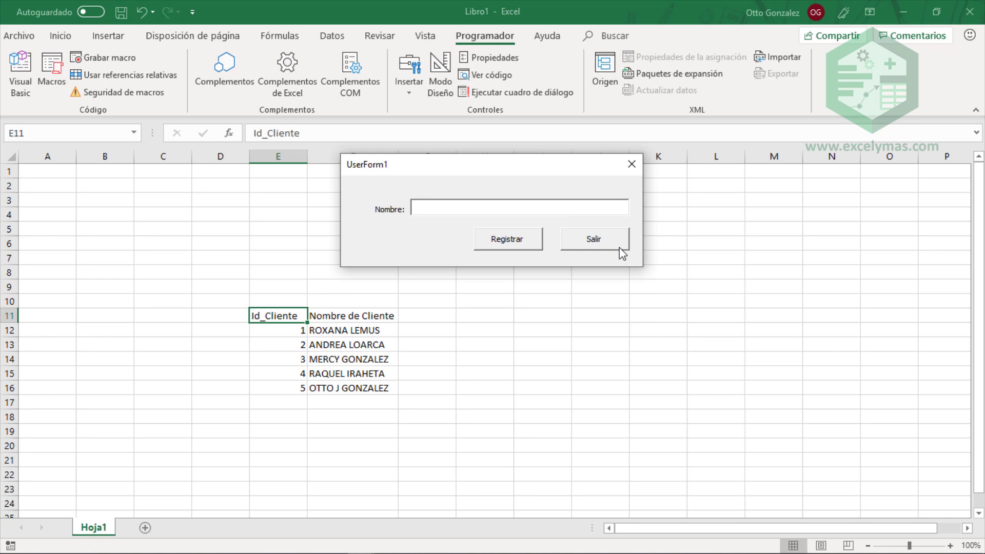
{"action": "left_click", "coordinate": [533, 240]}
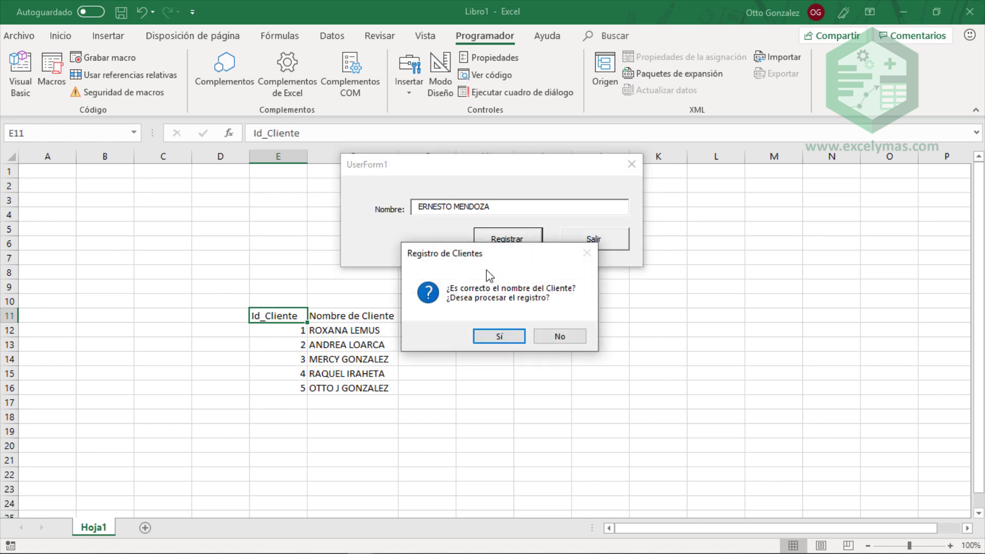
{"action": "left_click", "coordinate": [500, 337]}
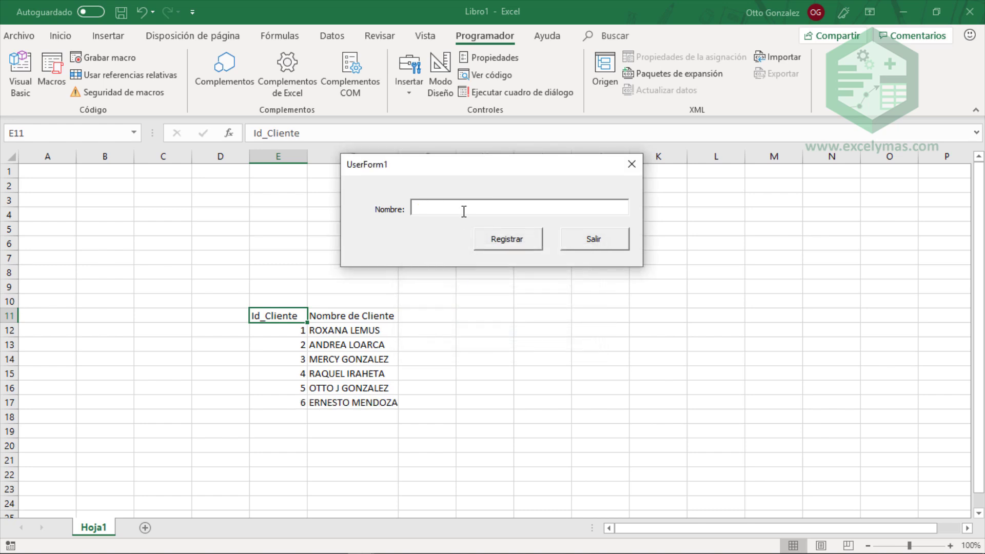
{"action": "left_click", "coordinate": [516, 251]}
{"action": "left_click", "coordinate": [502, 336]}
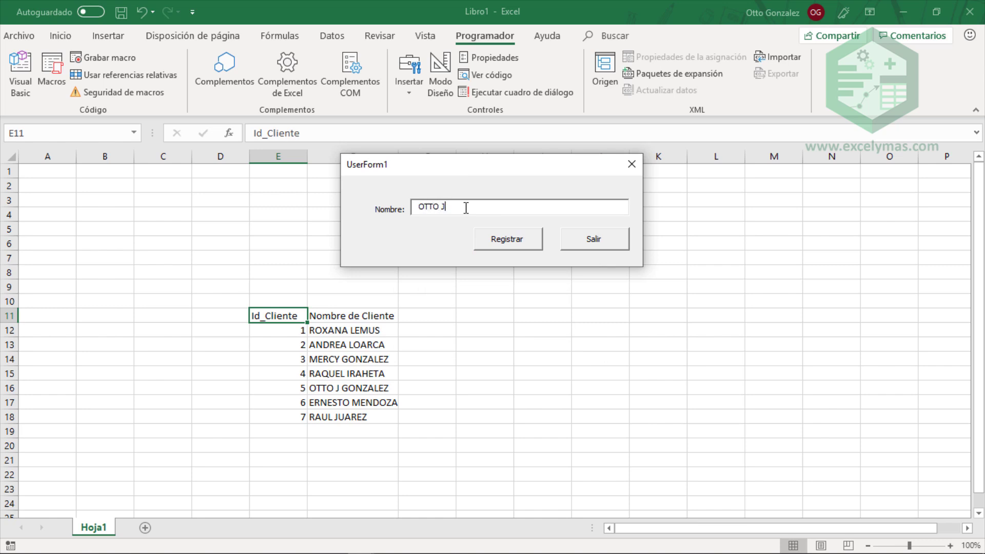
Submit an existing client name and dismiss the duplicate-client warning.
{"action": "left_click", "coordinate": [503, 246]}
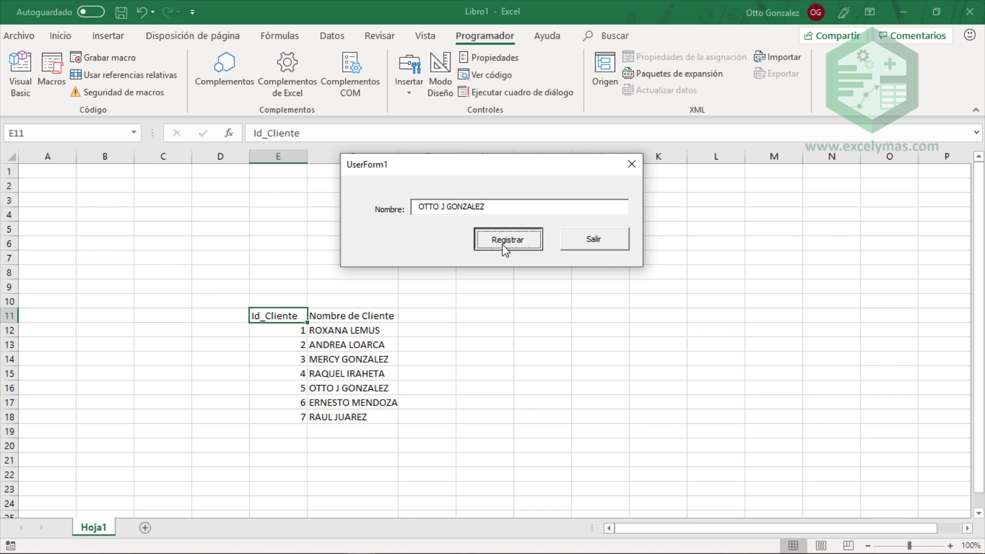
{"action": "left_click", "coordinate": [554, 337]}
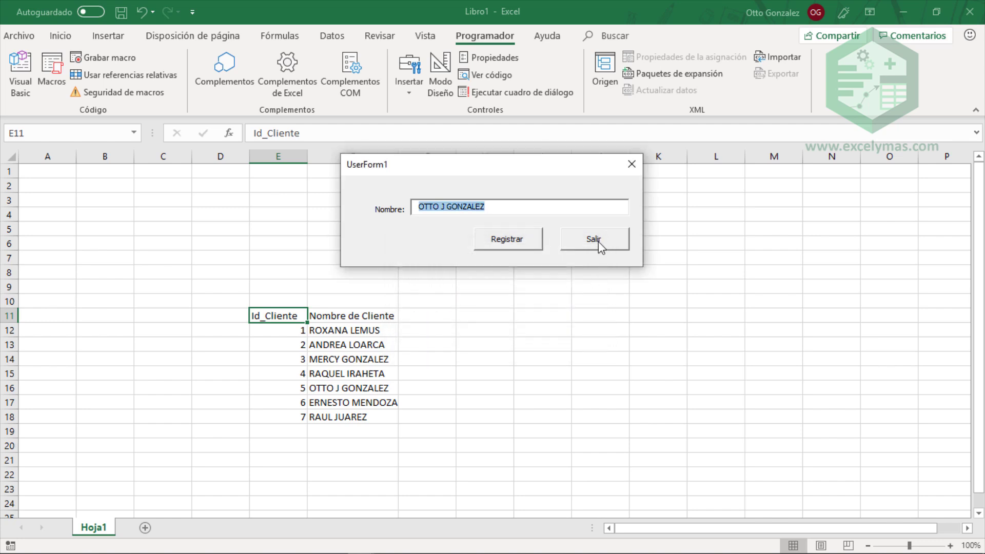